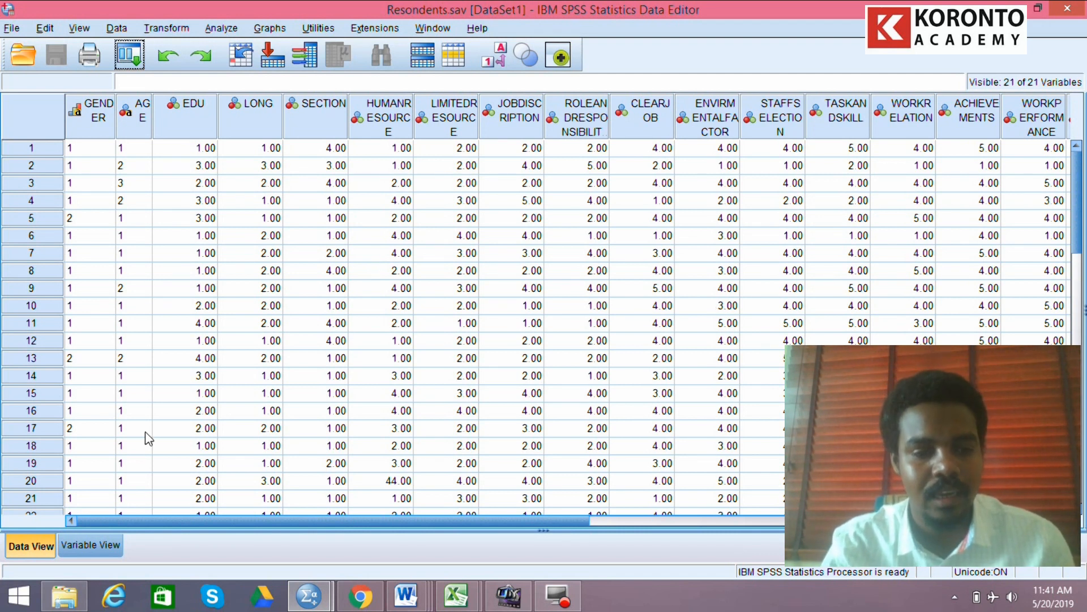
Review the value labels defined for the limited resource variable, and look through the respondents' data.
click(107, 546)
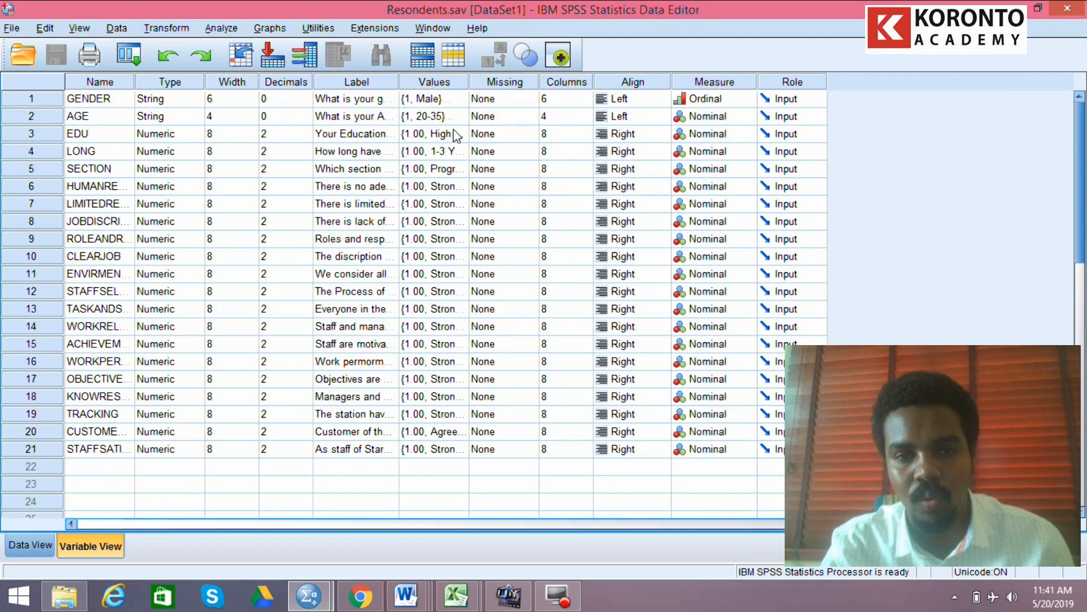
click(457, 205)
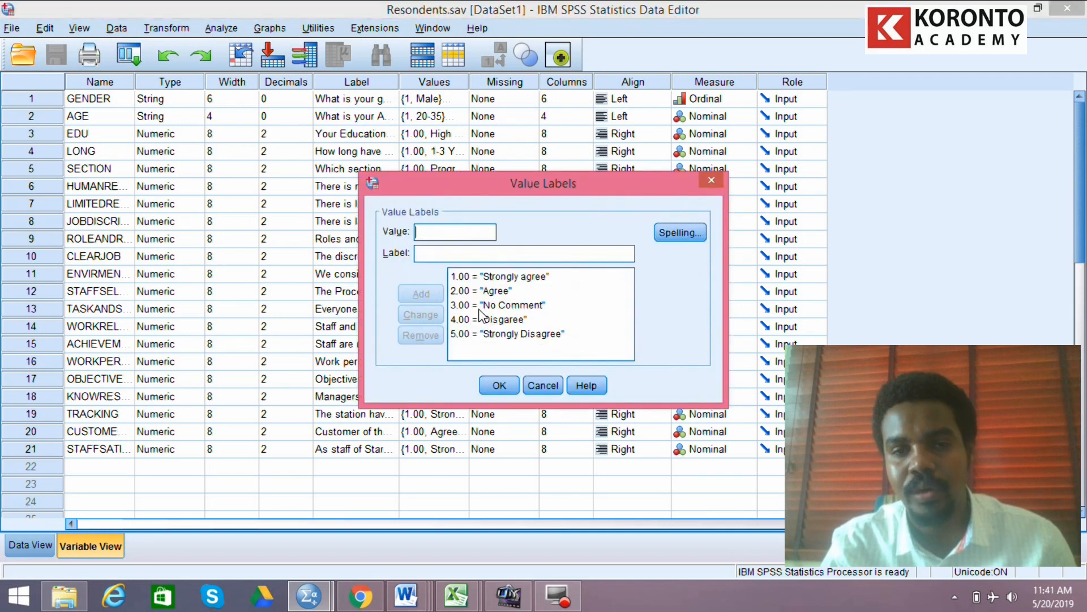
click(542, 385)
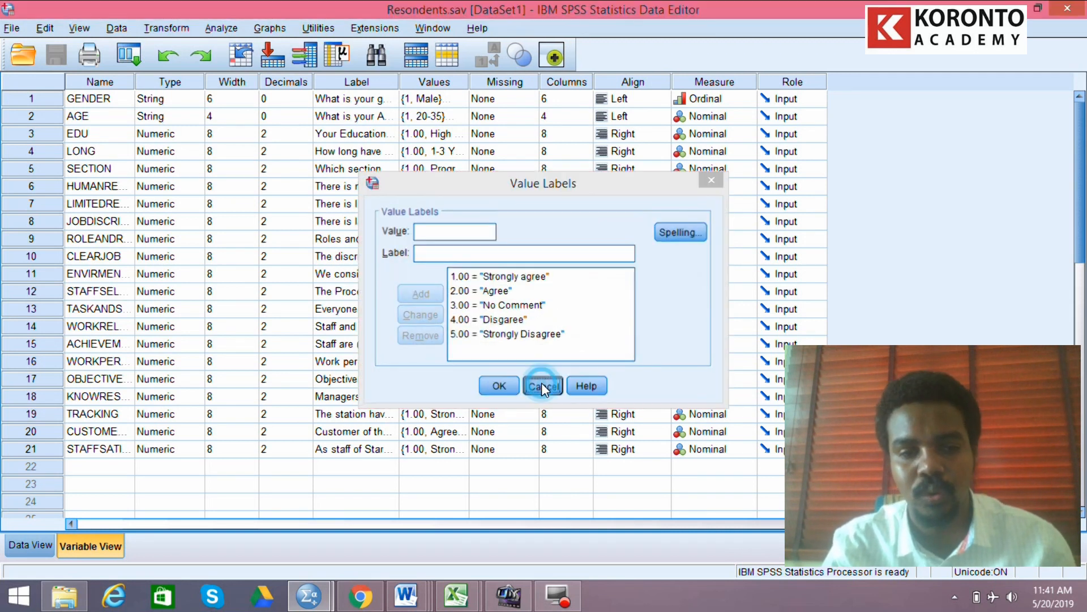
click(45, 545)
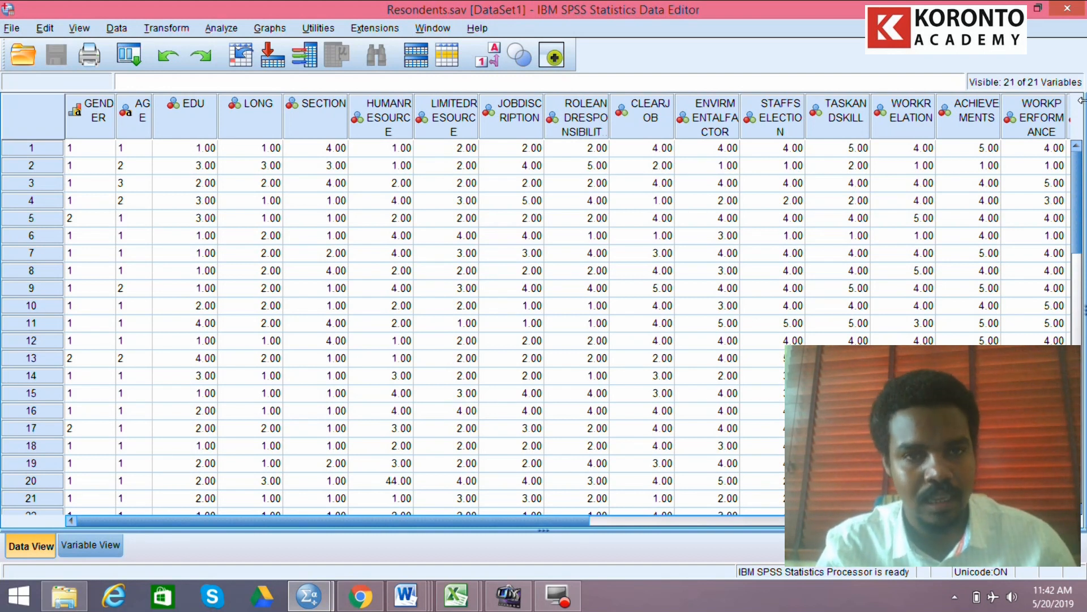
mouse_move(1080, 194)
mouse_down()
mouse_move(1080, 282)
mouse_move(1079, 209)
mouse_up()
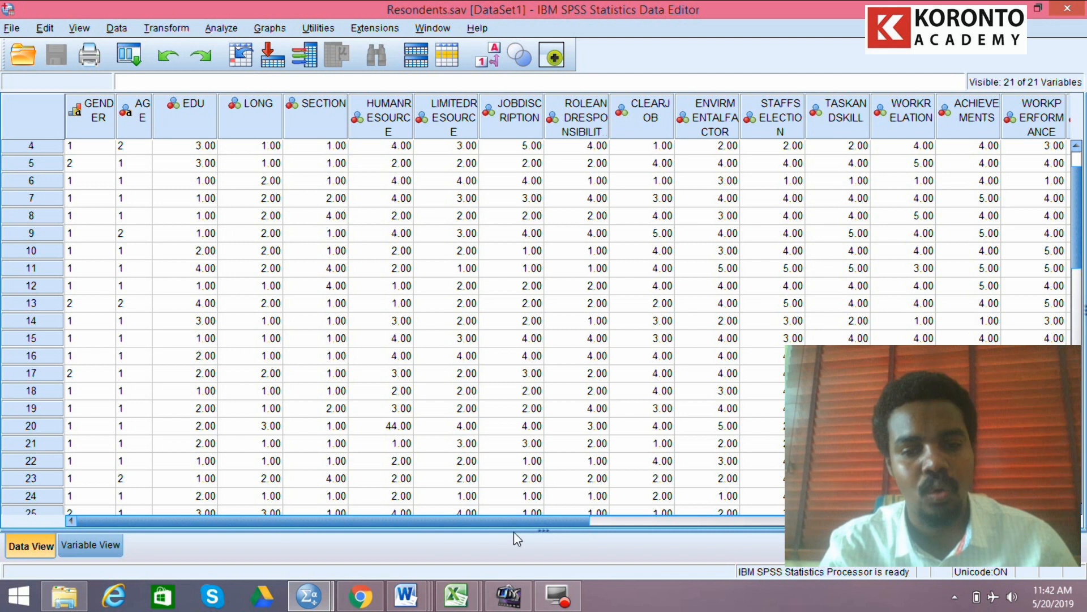
drag(512, 522, 431, 502)
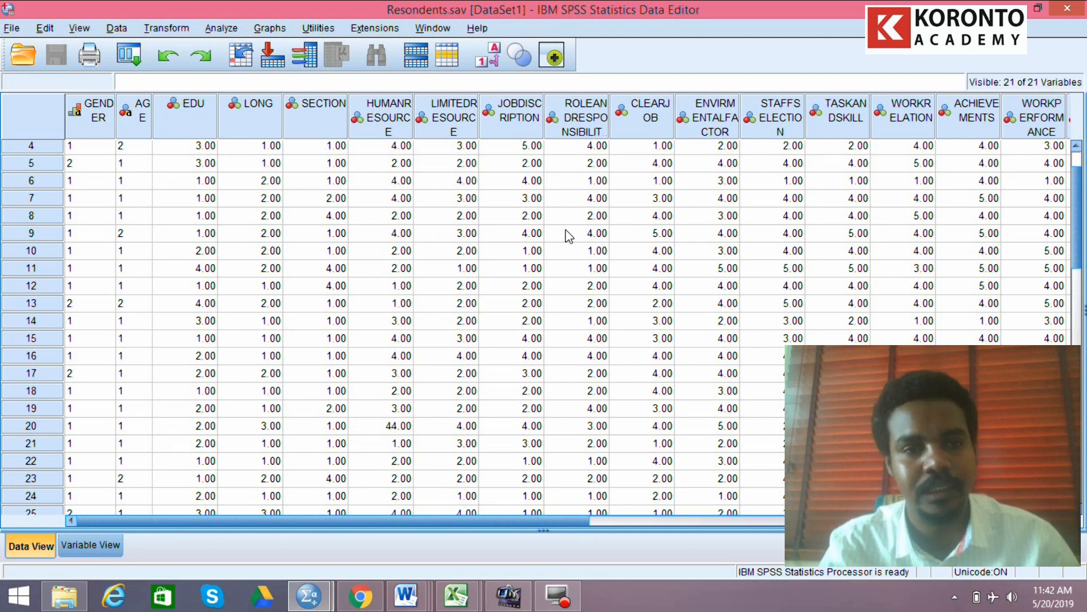
Set up a Frequencies analysis that includes all the variables, from gender to staff satisfaction.
click(222, 30)
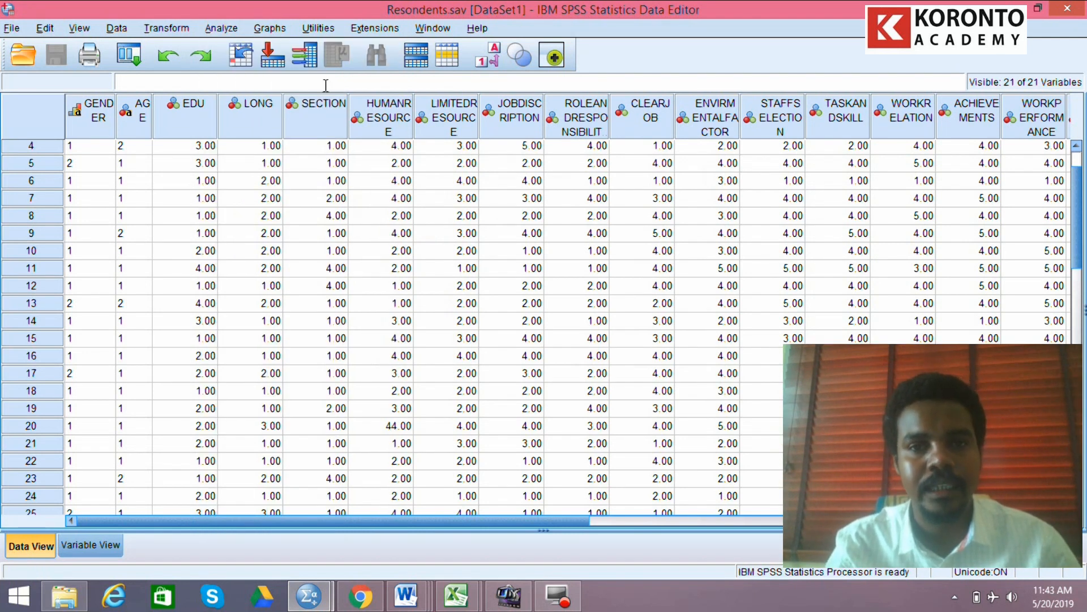
click(213, 27)
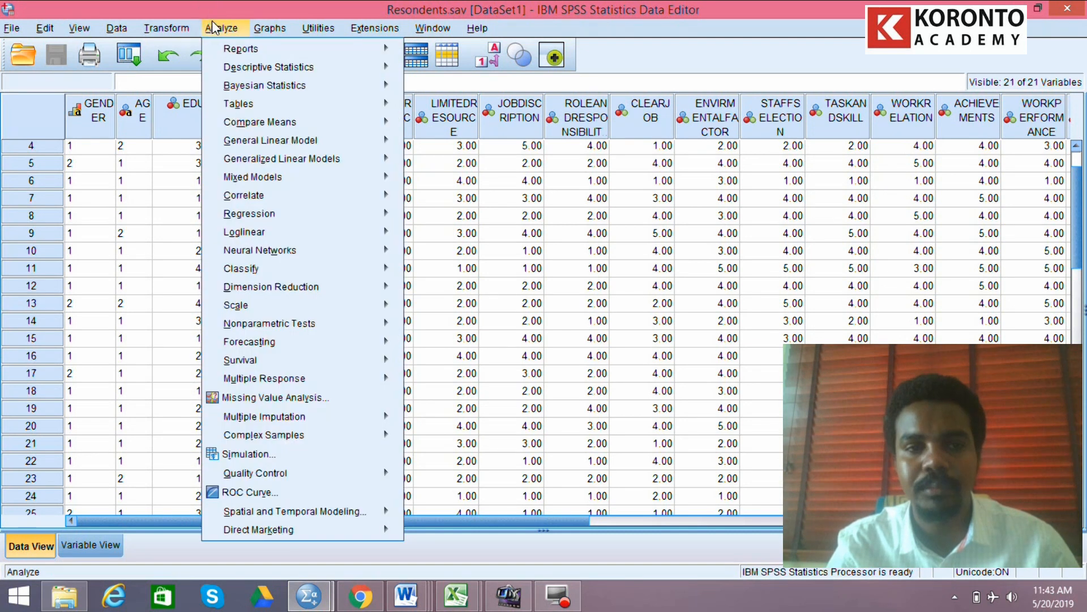
mouse_move(253, 74)
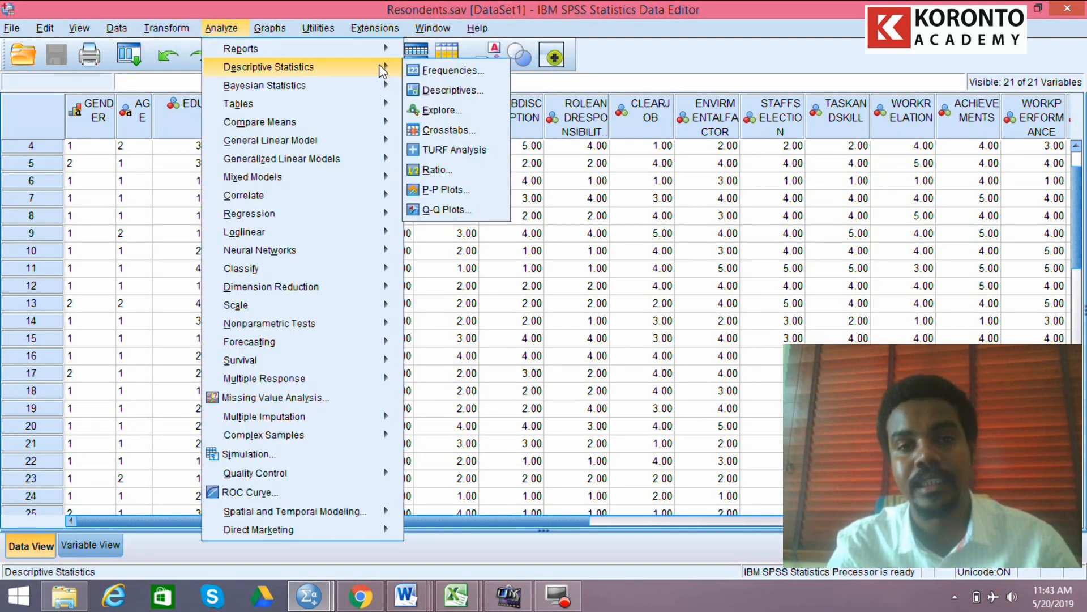
click(431, 70)
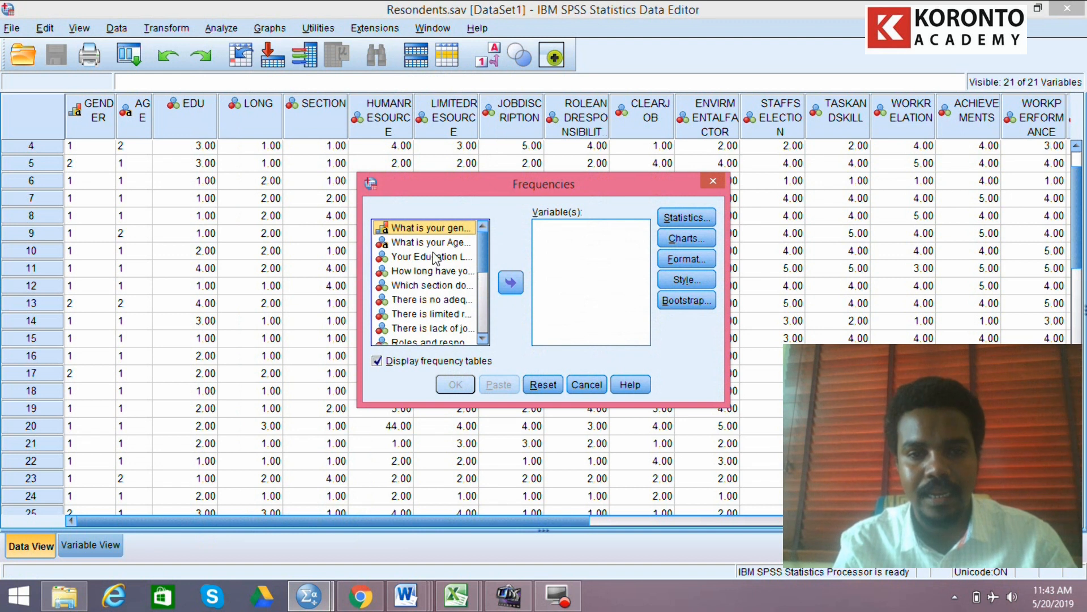
click(451, 240)
key(shift+End)
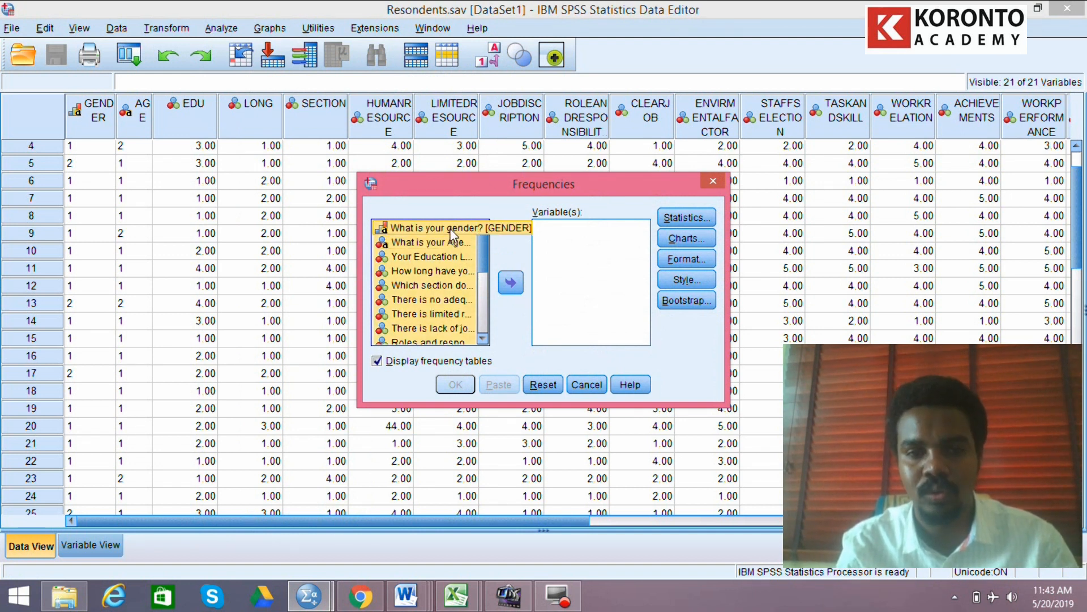
drag(483, 256, 492, 346)
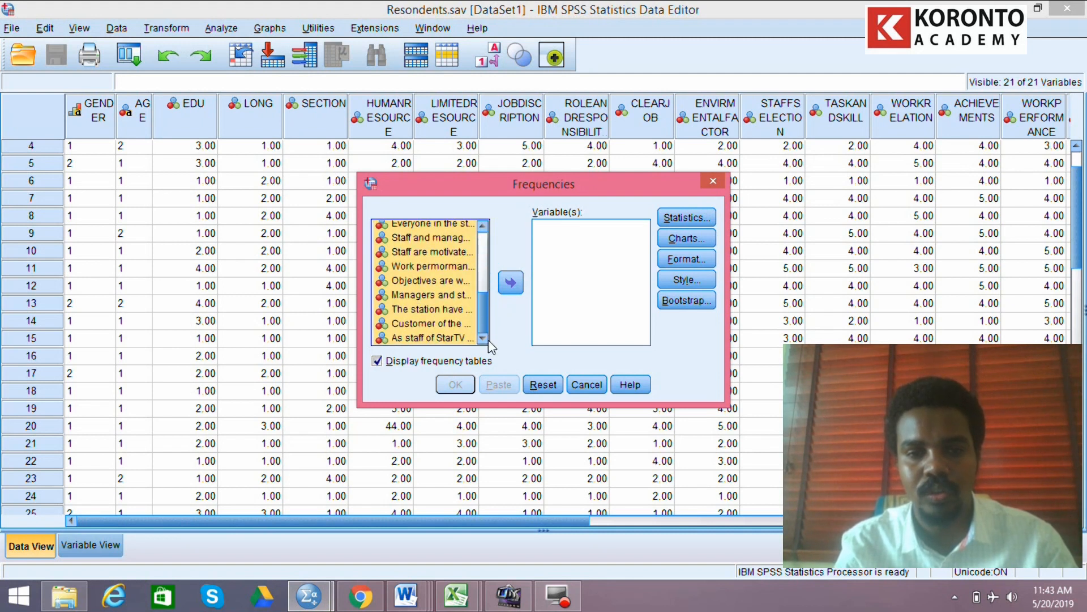
click(511, 283)
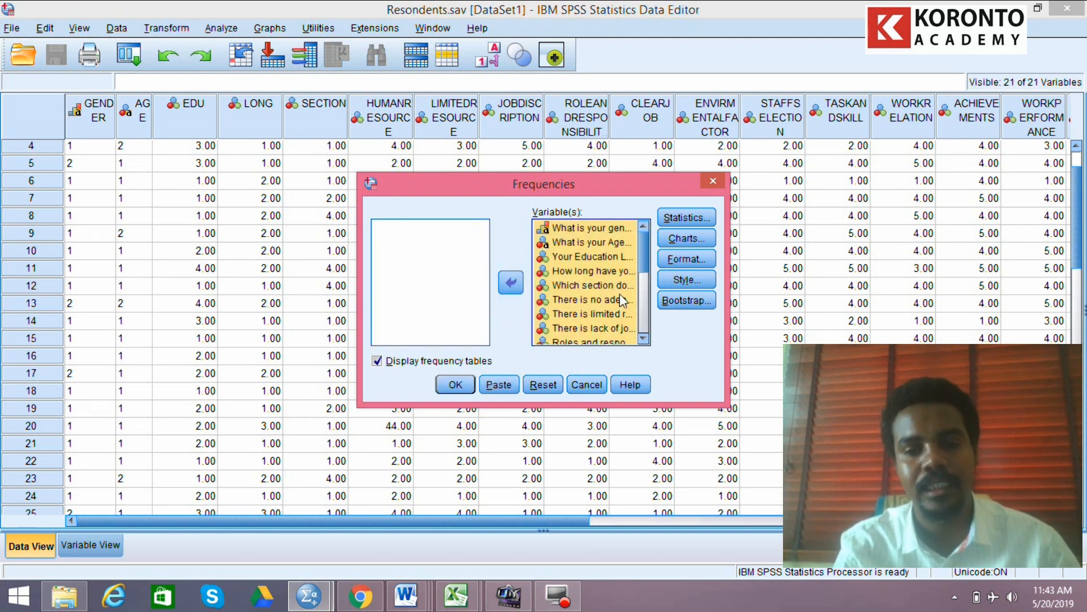
Include the mean, standard deviation, minimum and maximum in the statistics and run the frequency analysis.
click(683, 219)
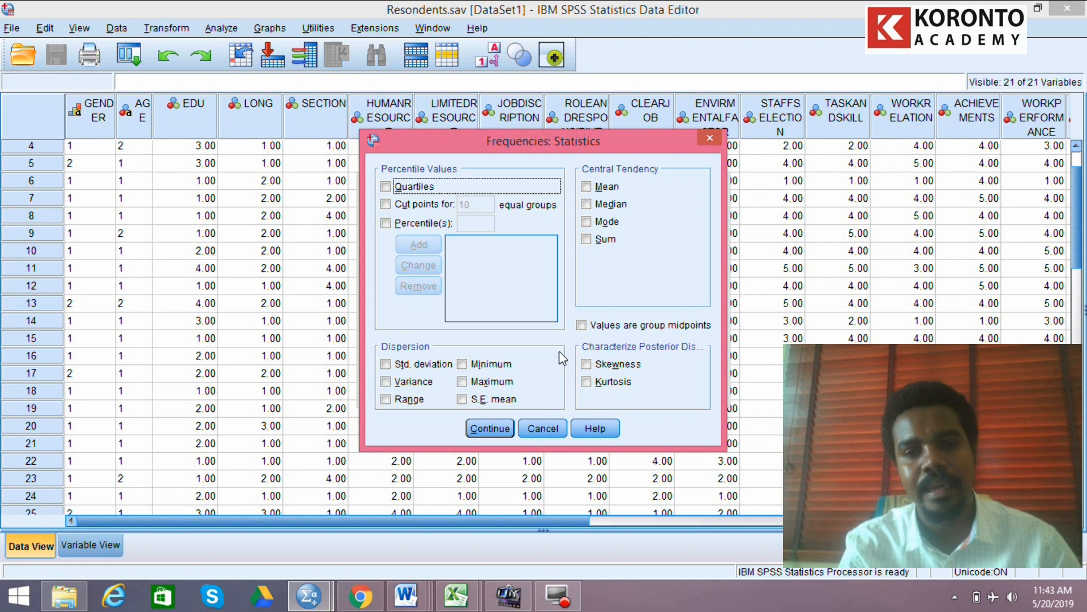
click(597, 190)
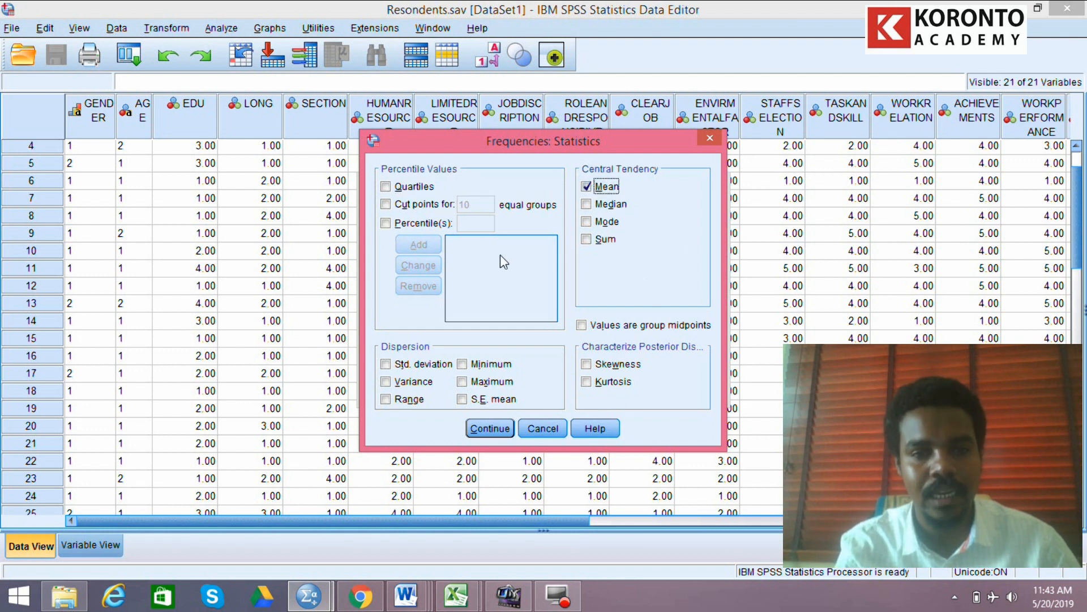
click(435, 364)
click(463, 364)
click(462, 382)
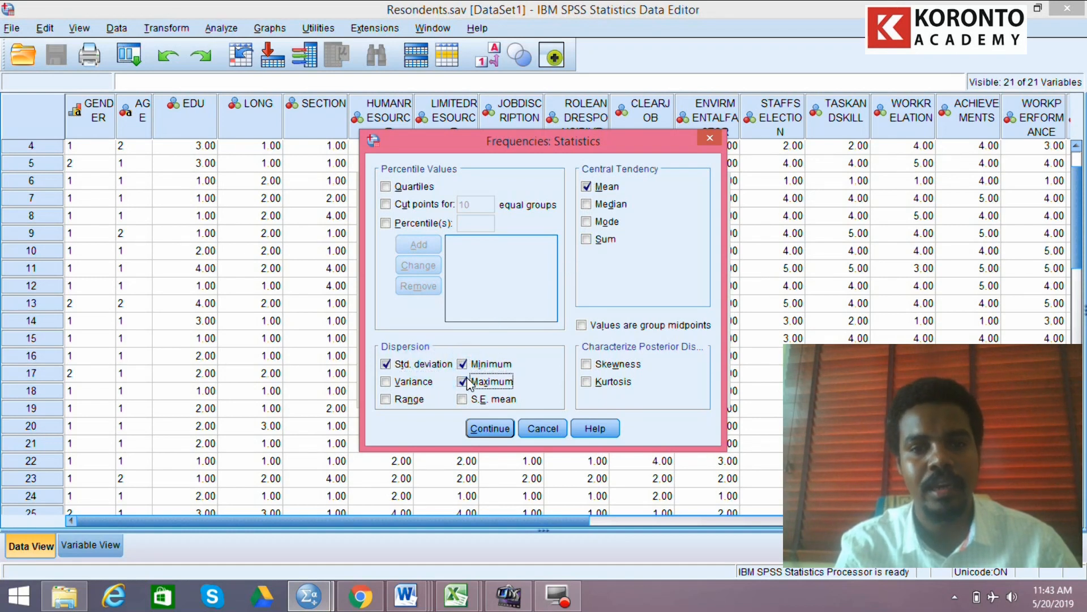
click(491, 429)
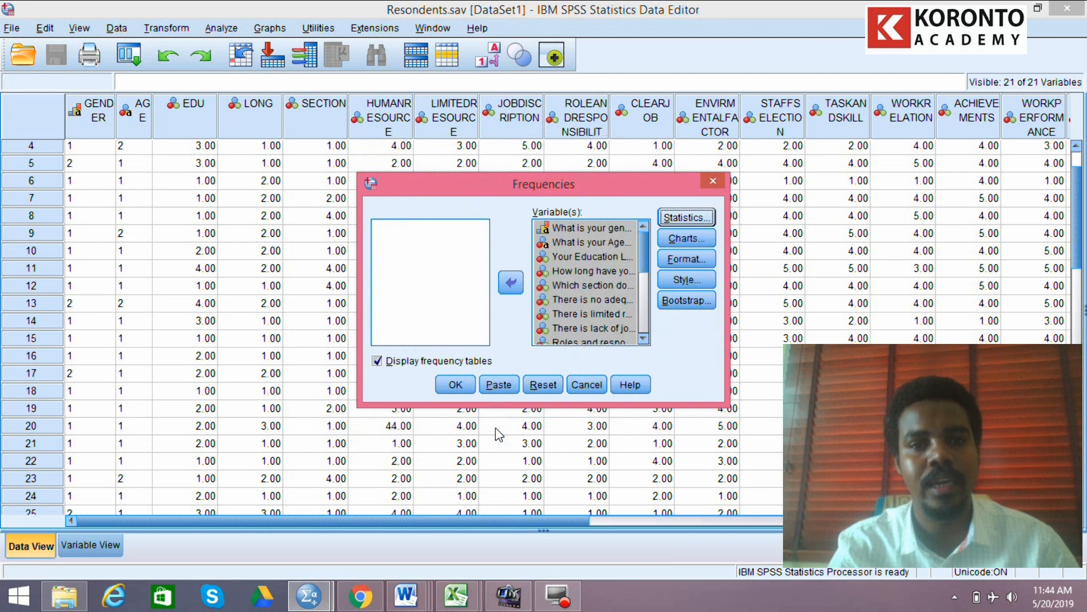
click(465, 391)
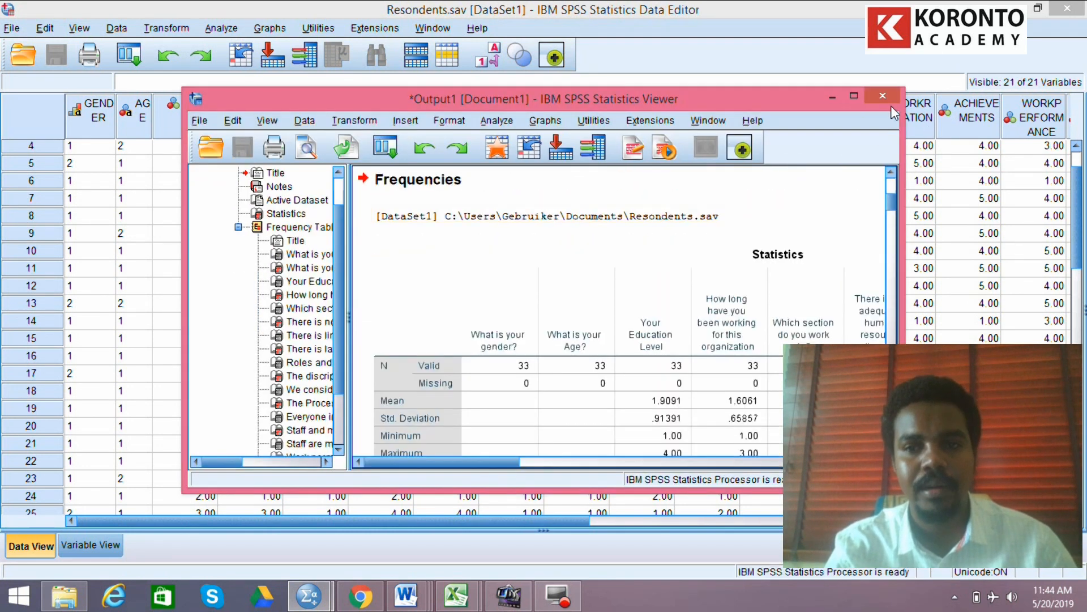
Enlarge the output window and examine the full Statistics table and the first frequency tables.
click(853, 96)
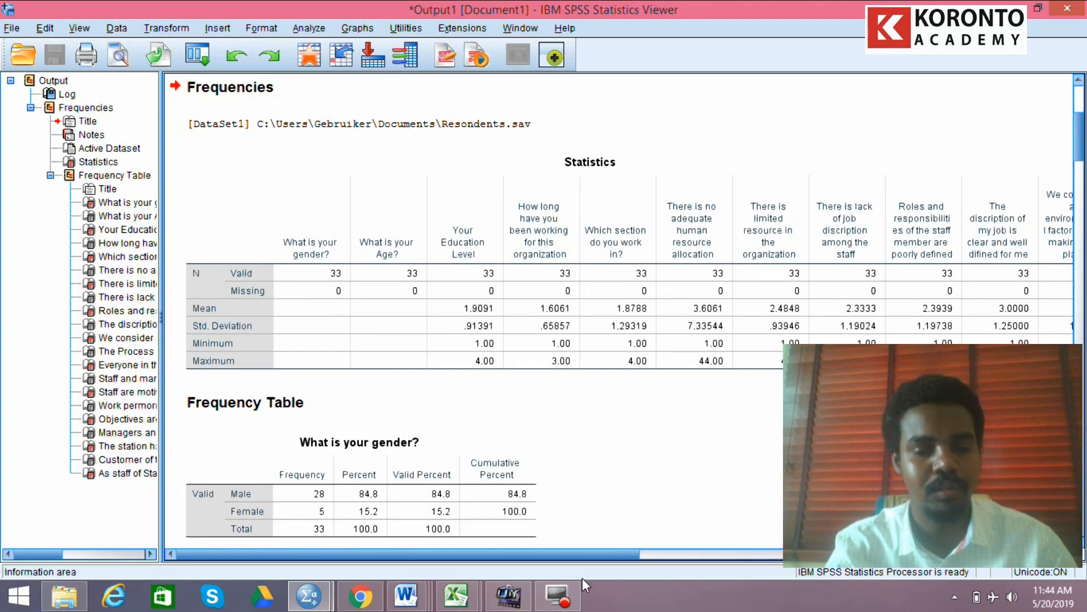
drag(513, 556, 930, 555)
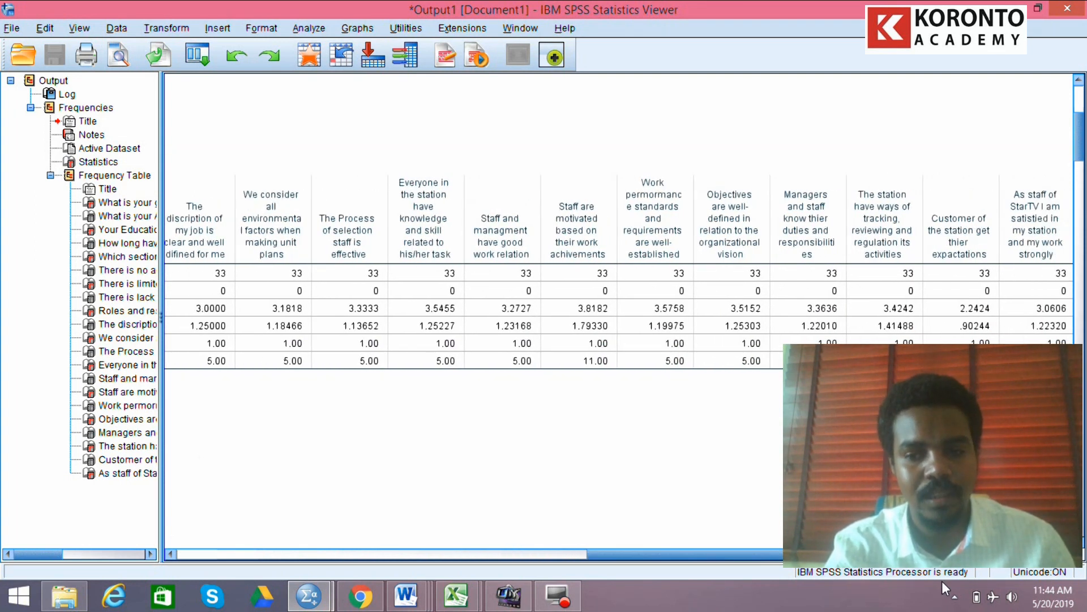
drag(937, 555, 948, 555)
drag(882, 555, 442, 552)
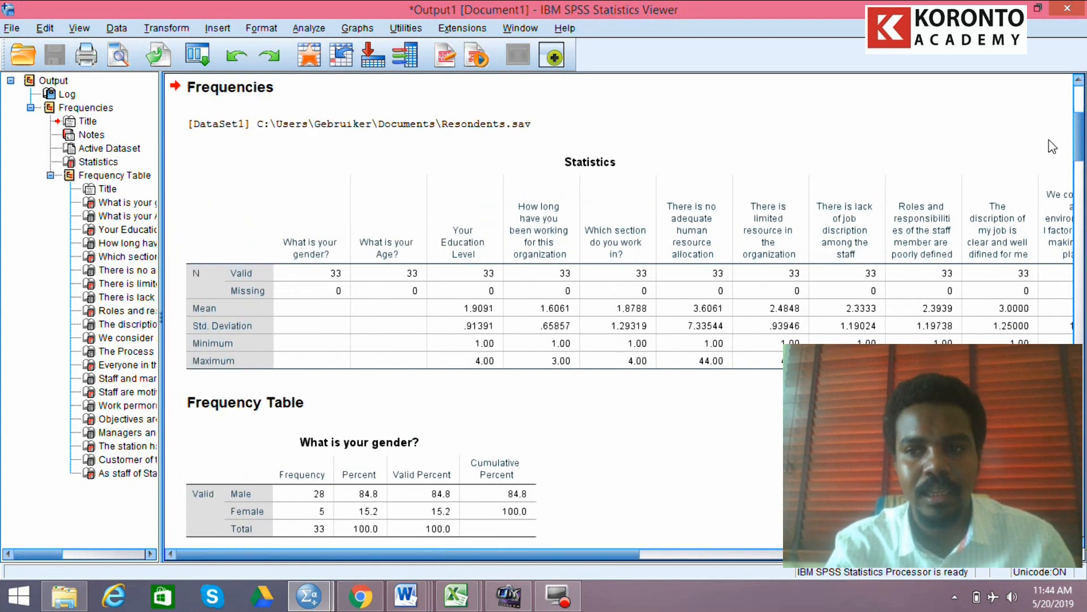
drag(1080, 147, 1080, 172)
click(272, 187)
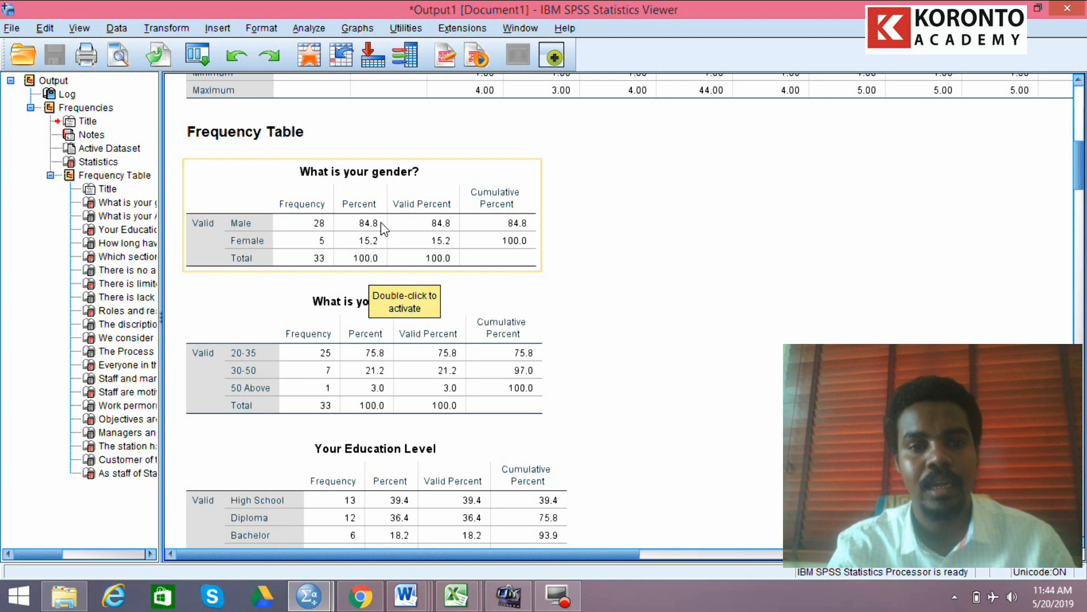
Copy the "What is your gender?" frequency table from the output into a blank Excel workbook, starting at cell A1.
click(321, 245)
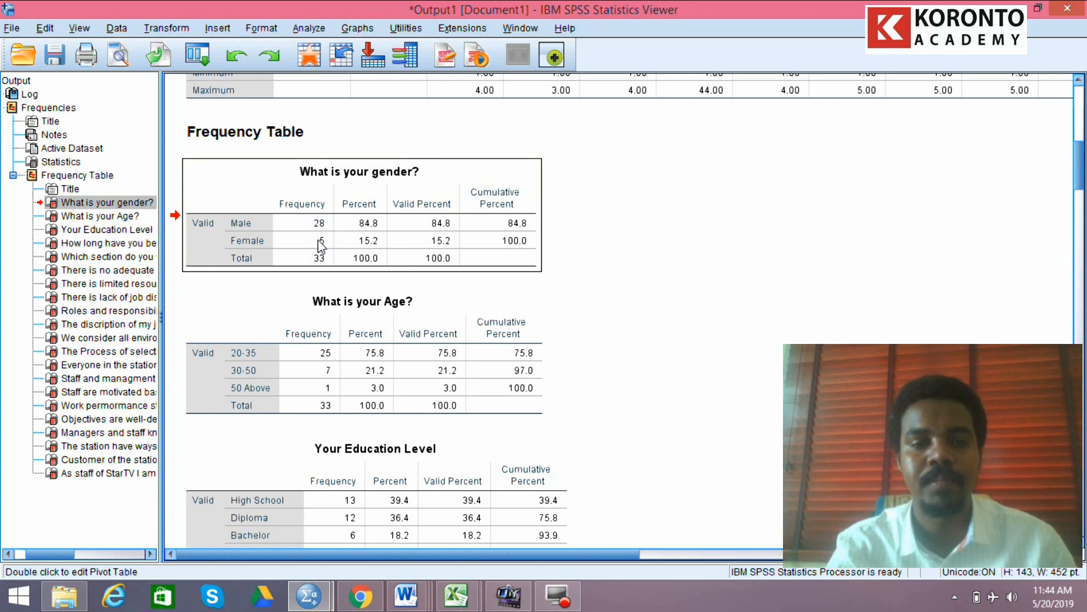
click(319, 242)
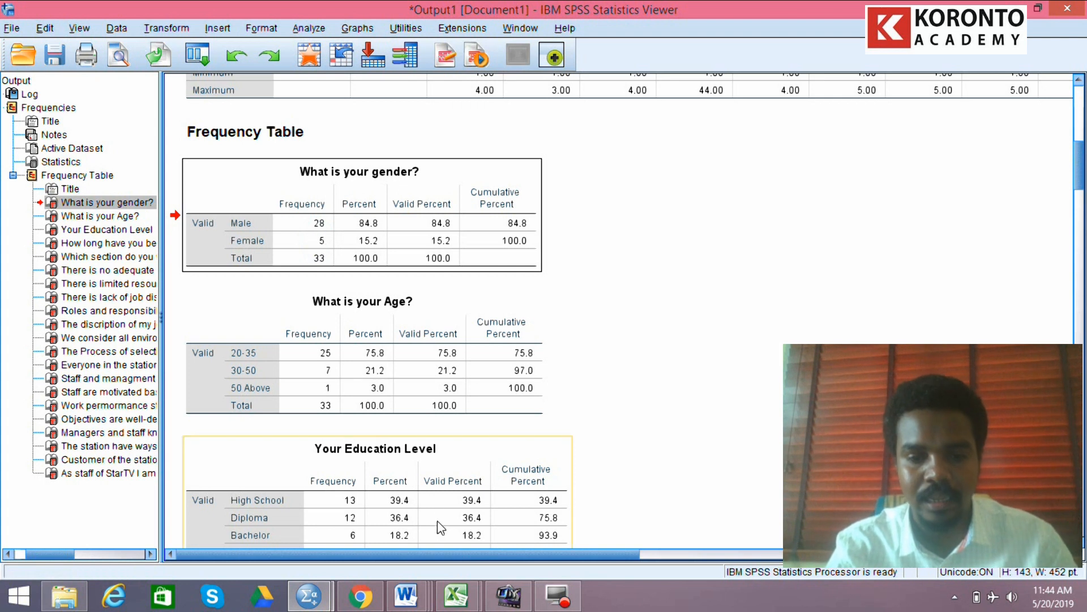
click(460, 595)
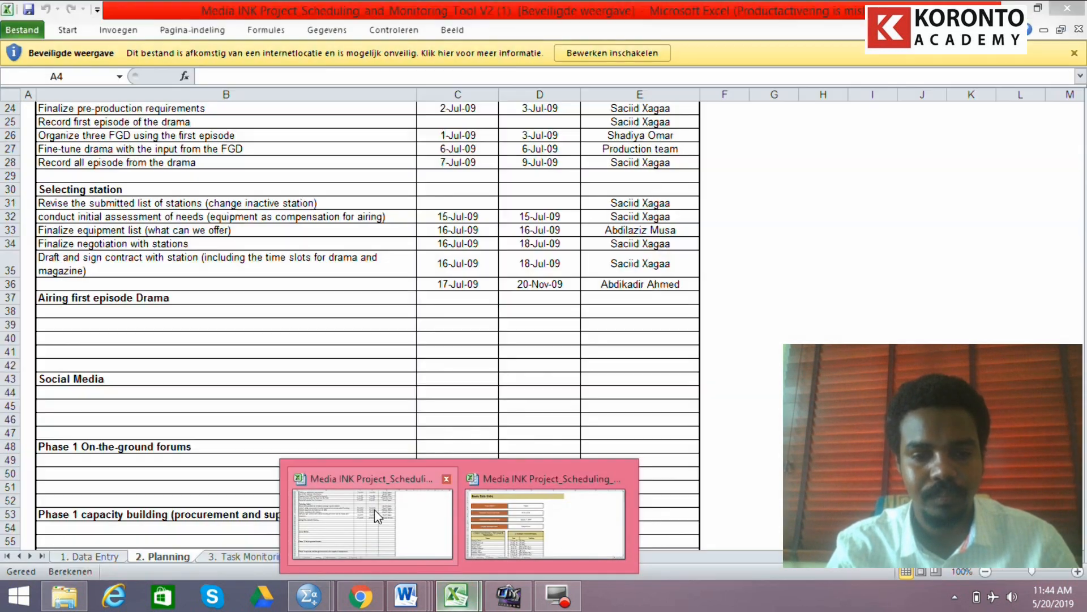
click(375, 509)
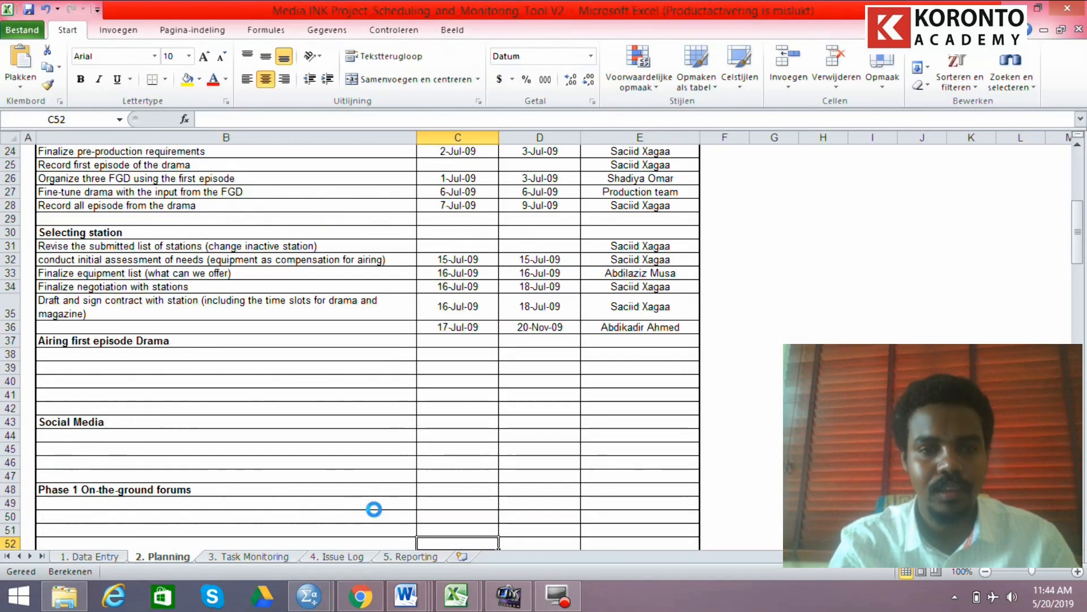
text(What is your gender? 		Frequency	Percent	Valid Percent	Cumulative Percent Valid	Male	28	84.8	84.8	84.8 	Female	5	15.2	15.2	100.0 	Total	33	100.0	100.0)
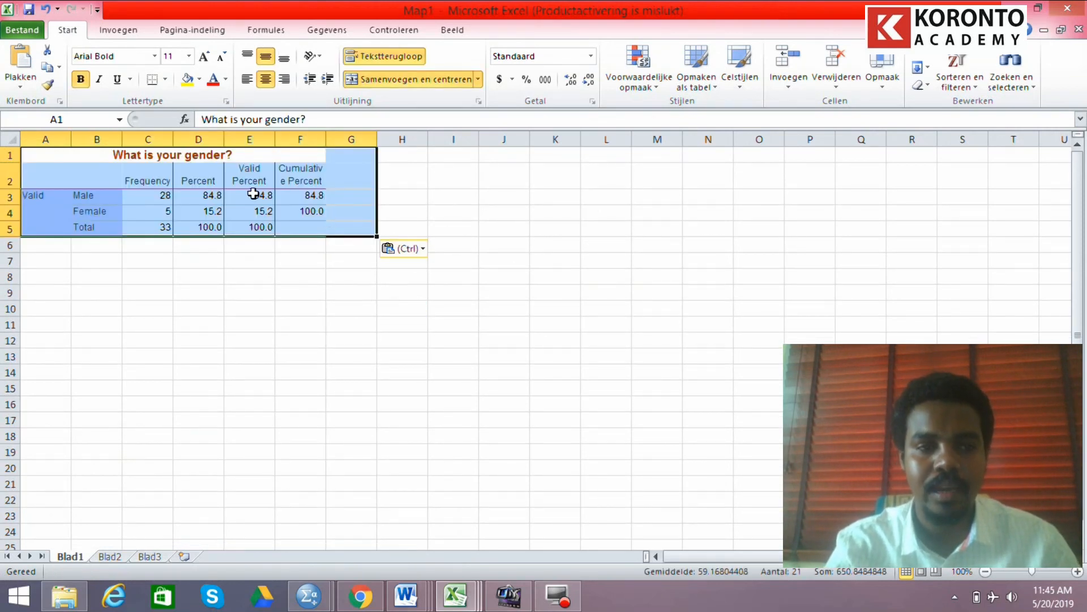
Clear the "Valid" label beside the Male, Female and Total rows.
click(46, 196)
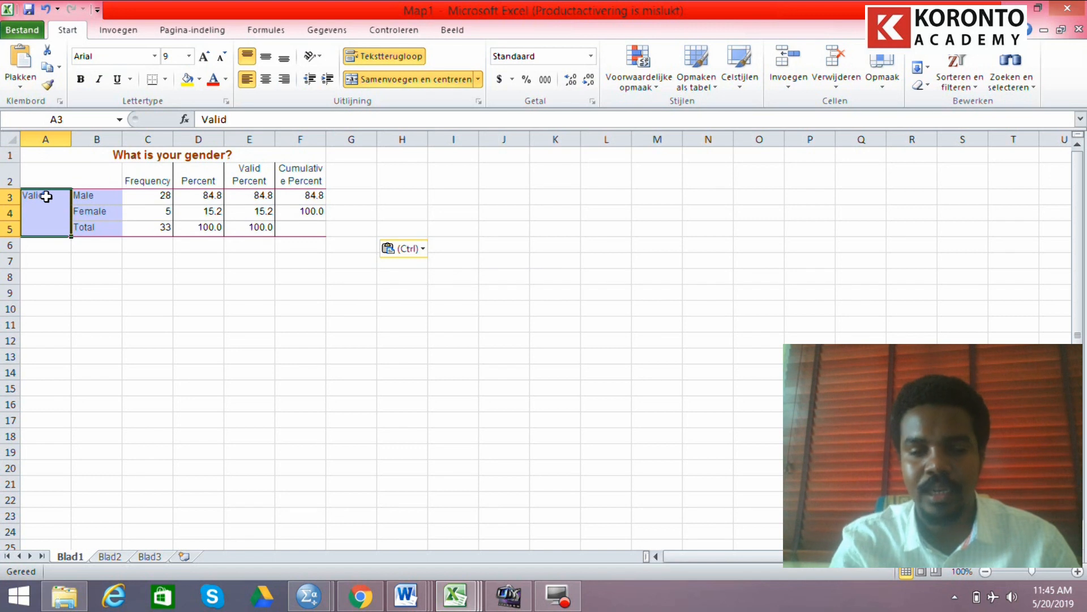
key(Delete)
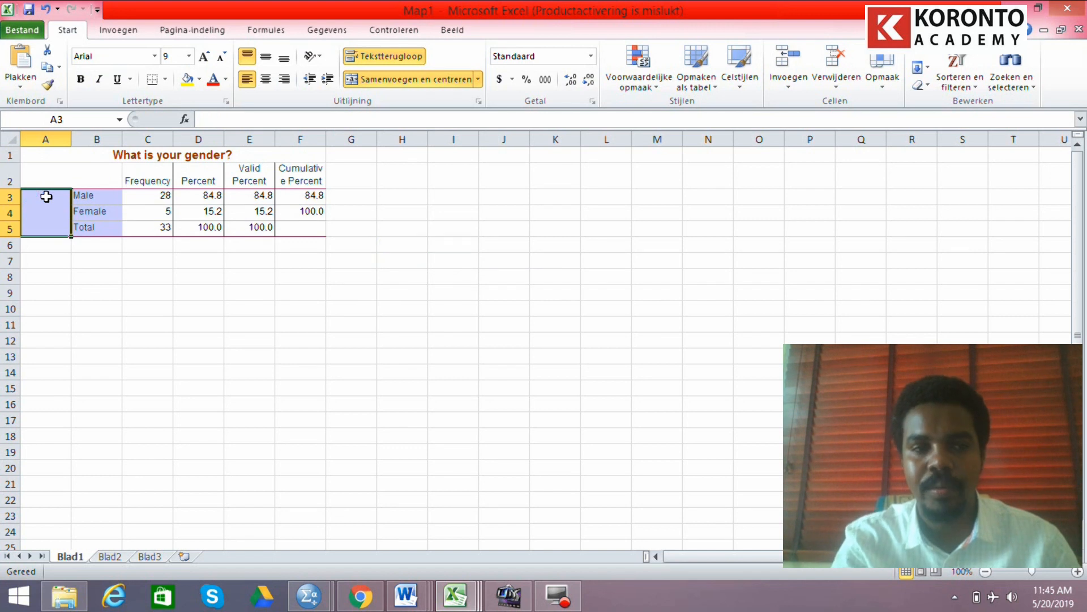
Try to clear the entire Valid Percent and Cumulative Percent columns, E and F.
click(258, 182)
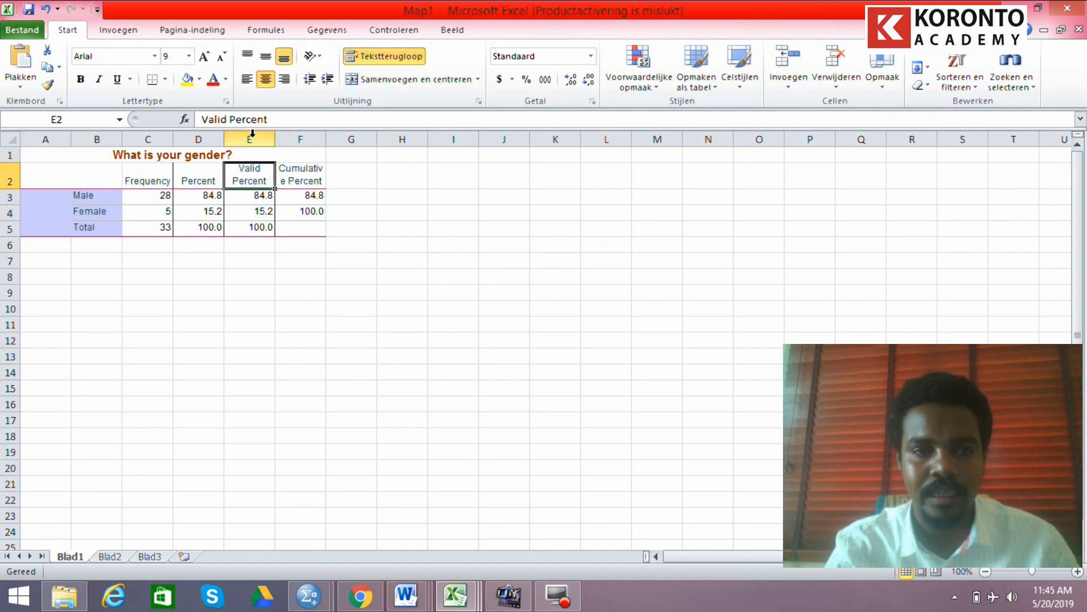
drag(253, 133, 300, 139)
right_click(288, 155)
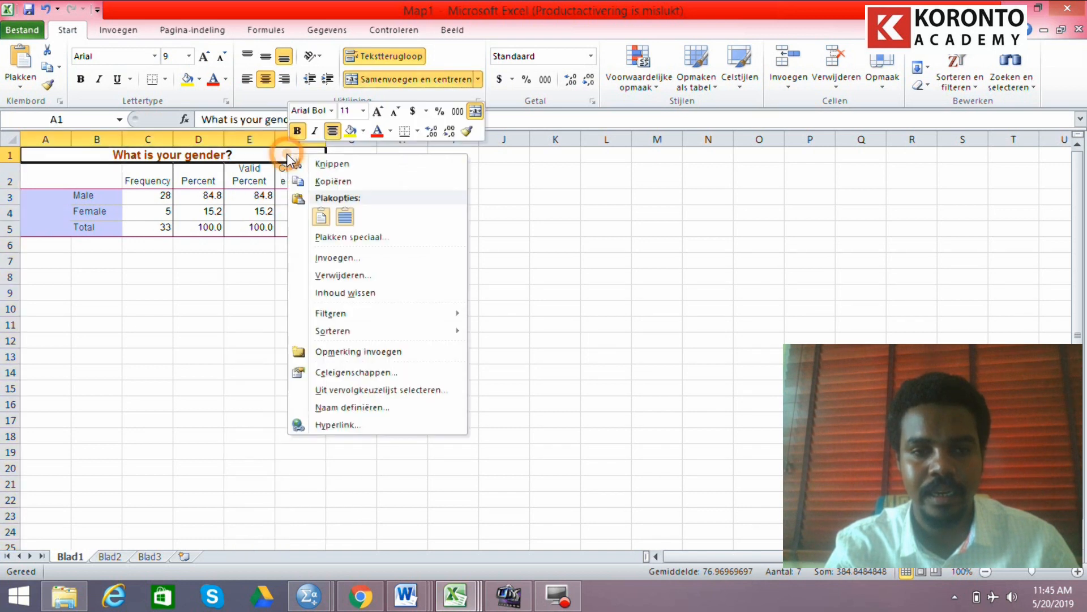
click(245, 136)
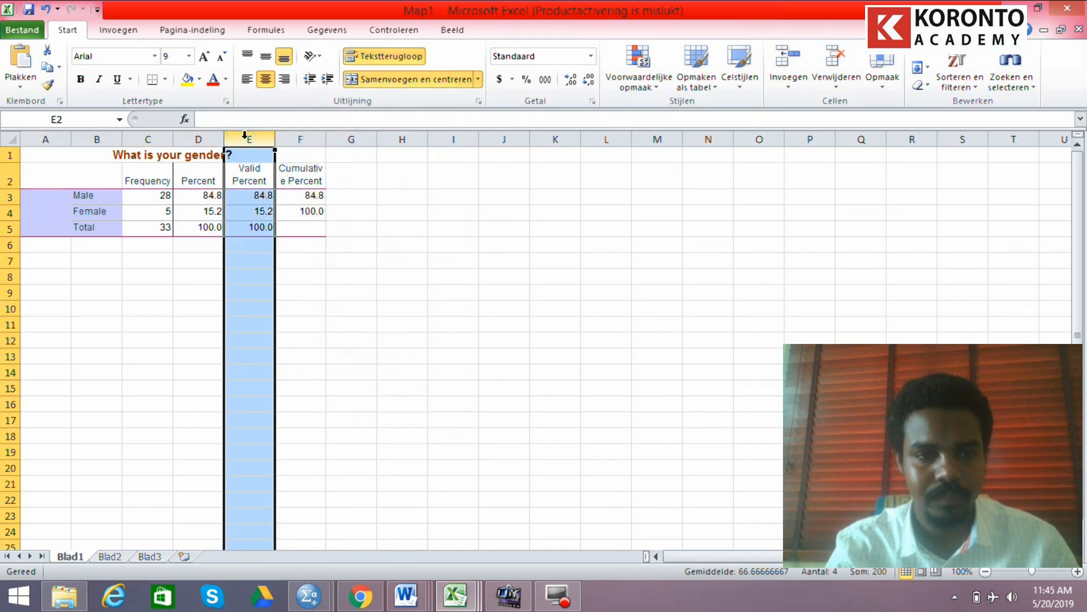
drag(244, 135, 312, 138)
key(Delete)
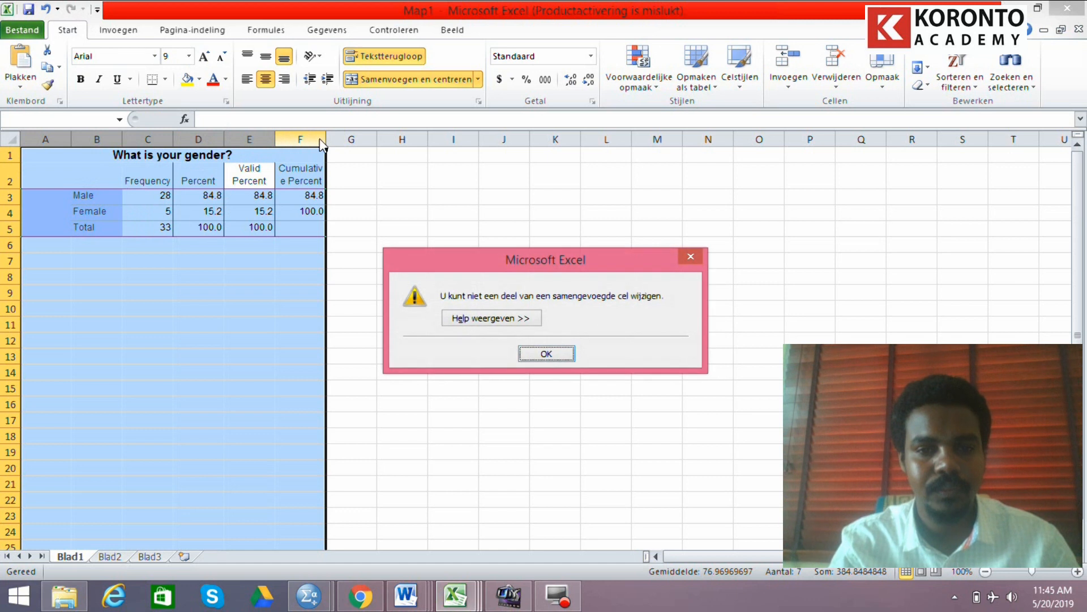
click(560, 352)
click(366, 297)
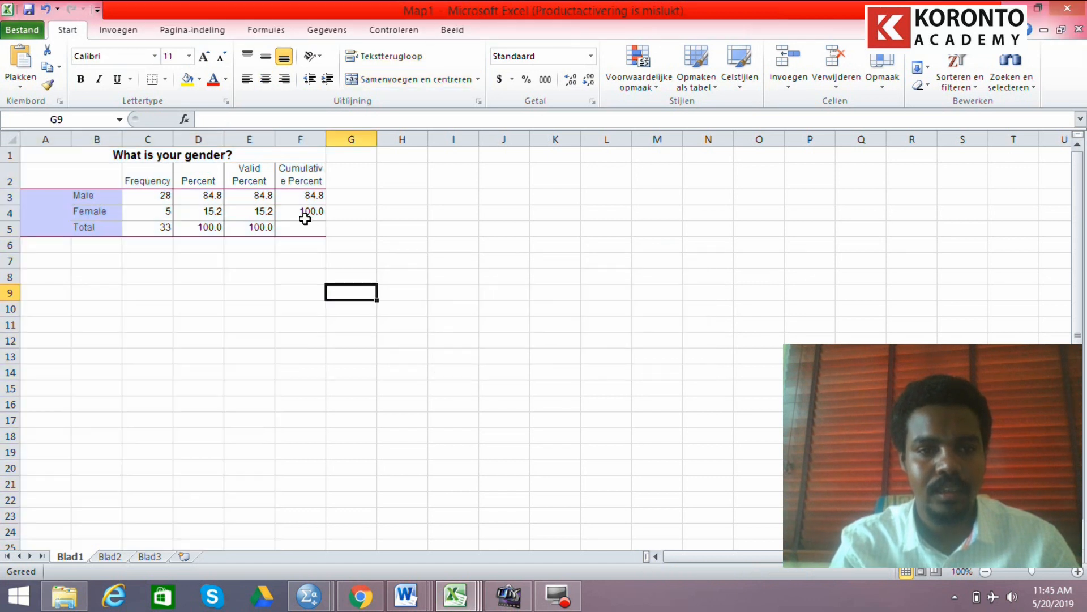
Clear the Valid Percent and Cumulative Percent headings and values in cells E2:F5 of the gender table.
drag(305, 226, 236, 177)
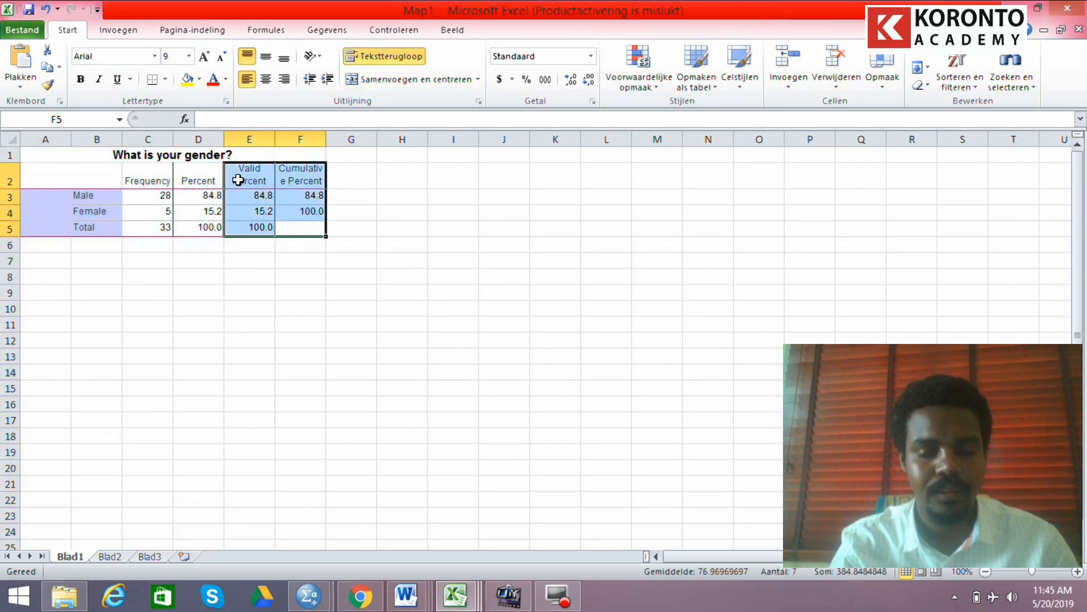
key(Delete)
click(357, 284)
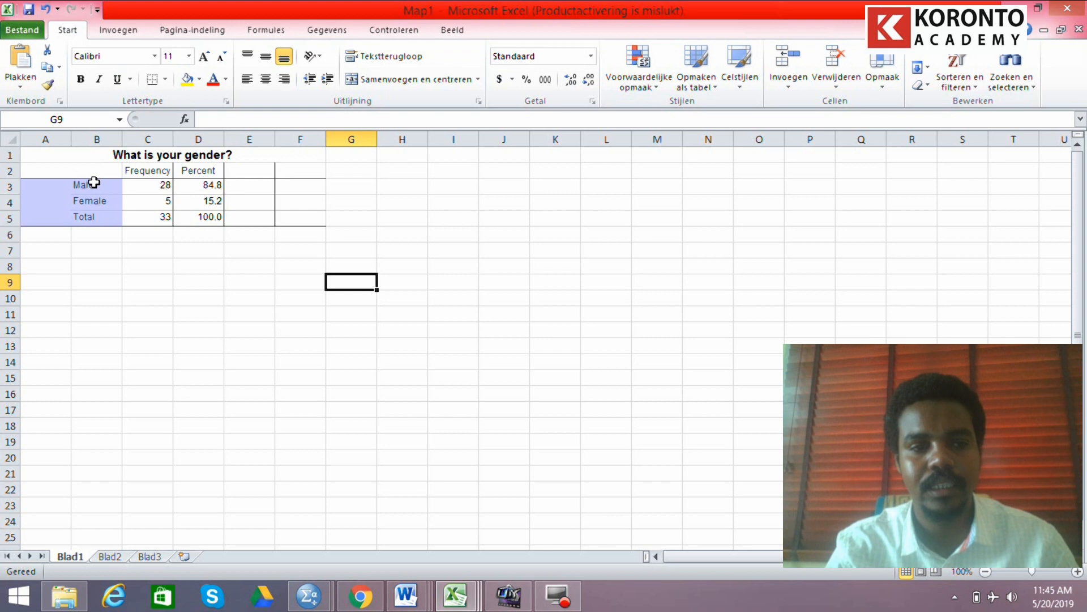
Copy the cleaned gender table A1:F5 into the blank Word document Document3 and move it slightly lower on the page.
drag(91, 153, 103, 213)
key(ctrl+c)
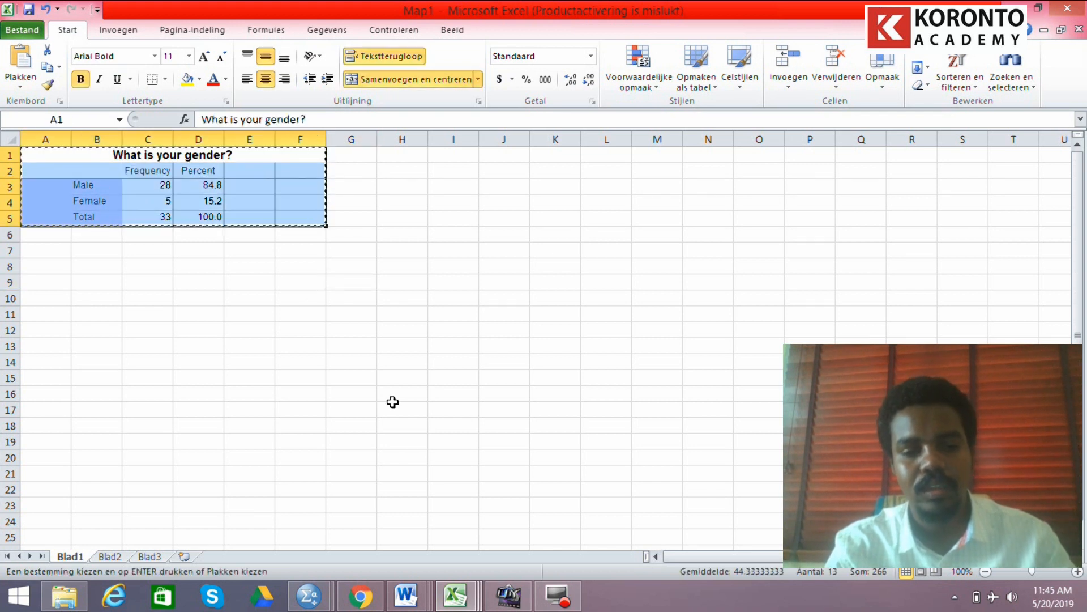
click(406, 595)
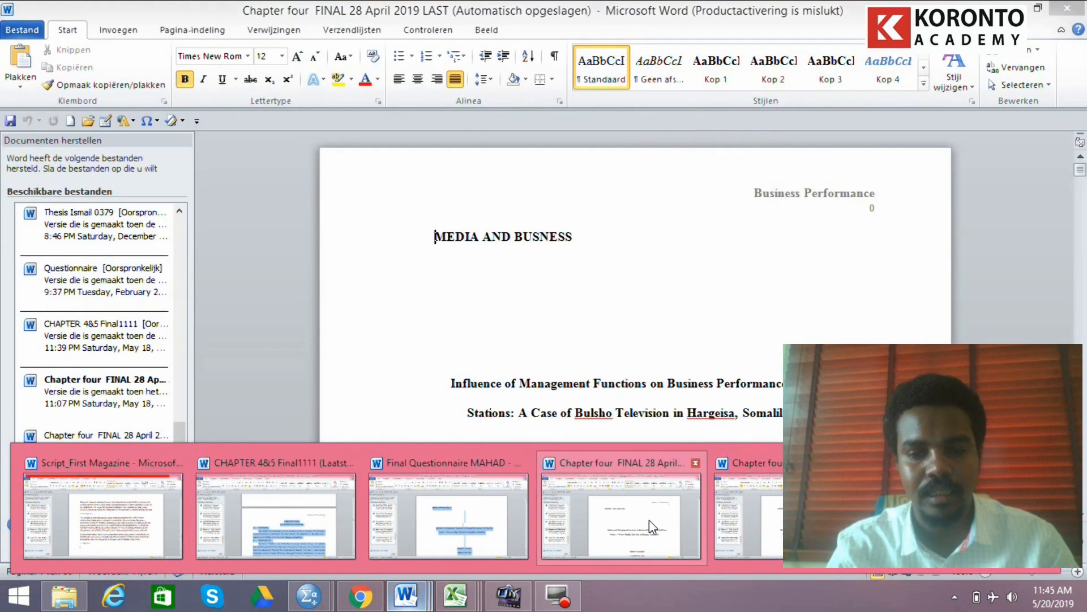
click(649, 520)
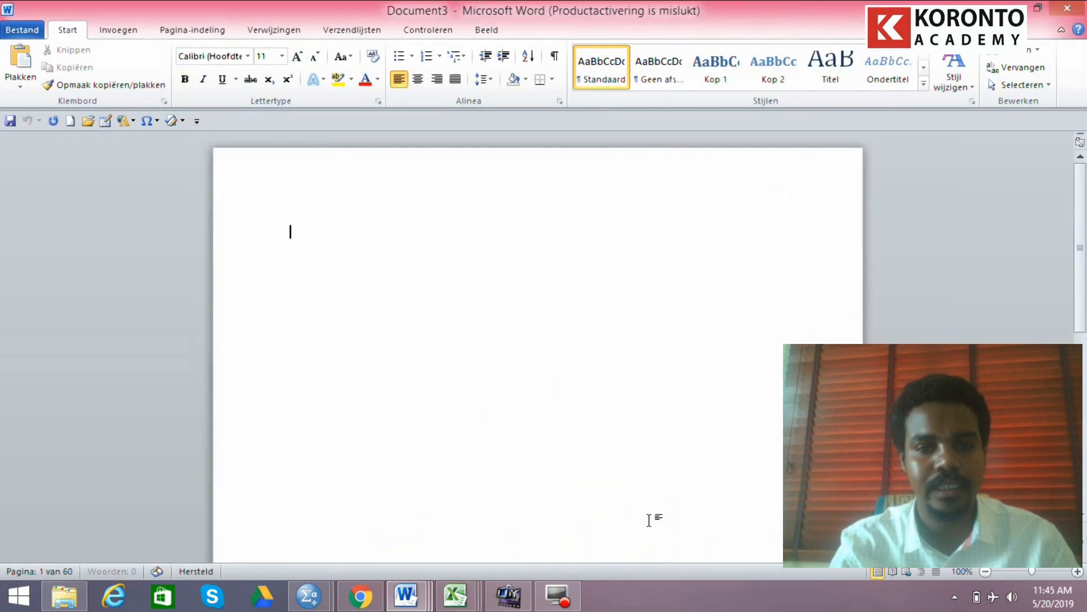
key(ctrl+v)
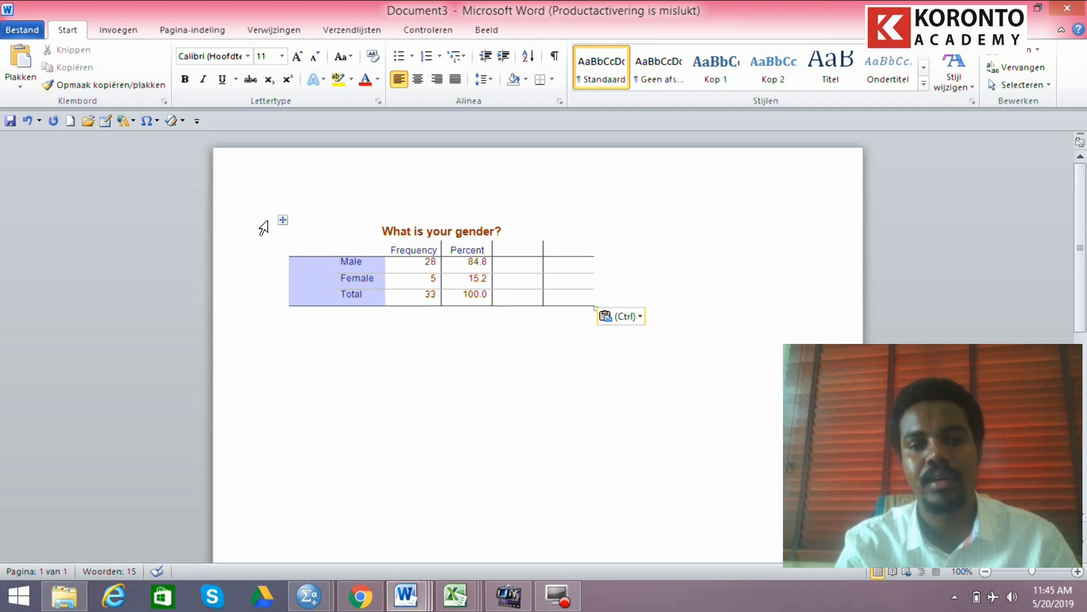
drag(283, 220, 286, 330)
click(361, 210)
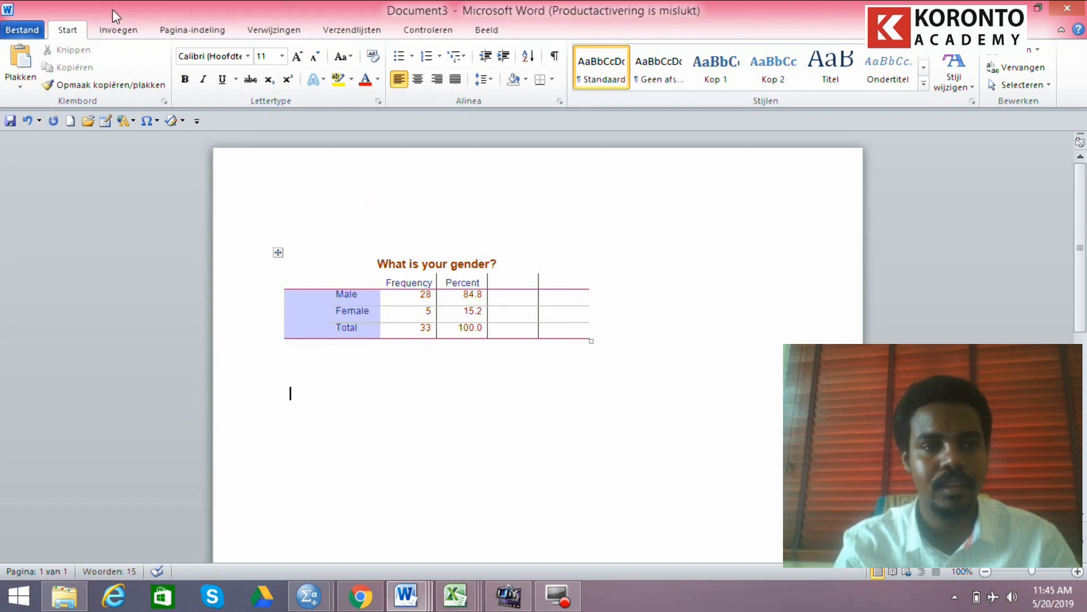
Insert a table of three columns and four rows below the pasted one, labelling its lower rows Male, Female and Total.
click(113, 28)
click(101, 62)
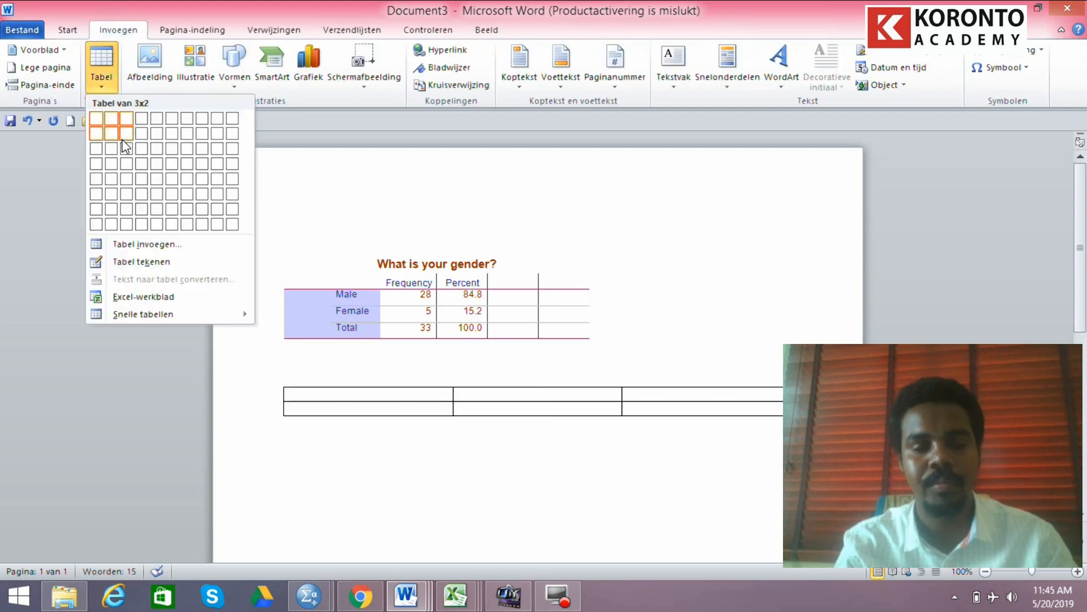
click(123, 160)
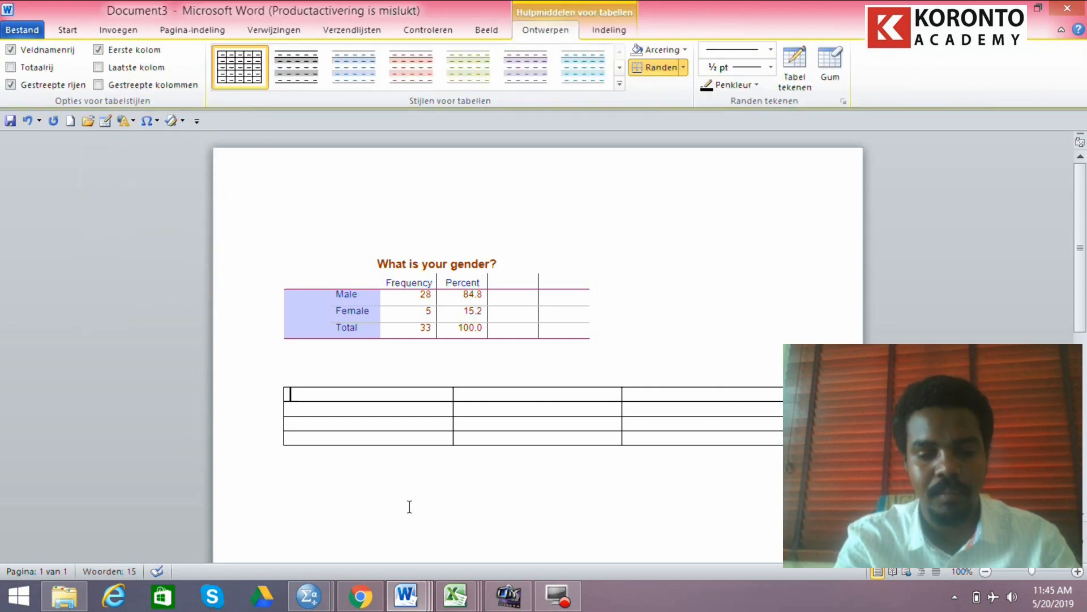
text(Male)
key(Down)
text(Female)
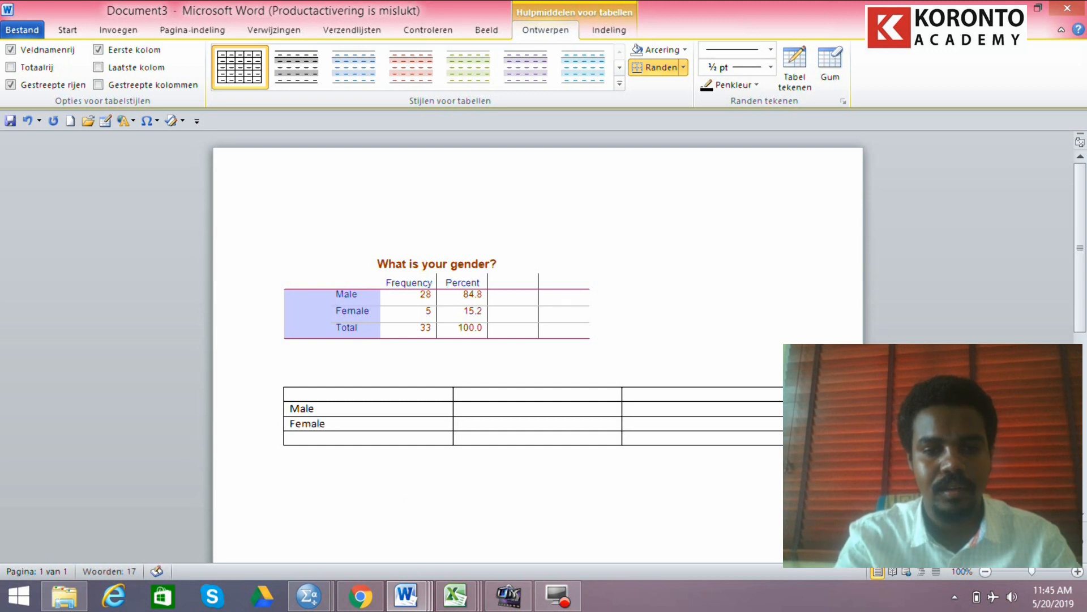
key(Down)
text(Total)
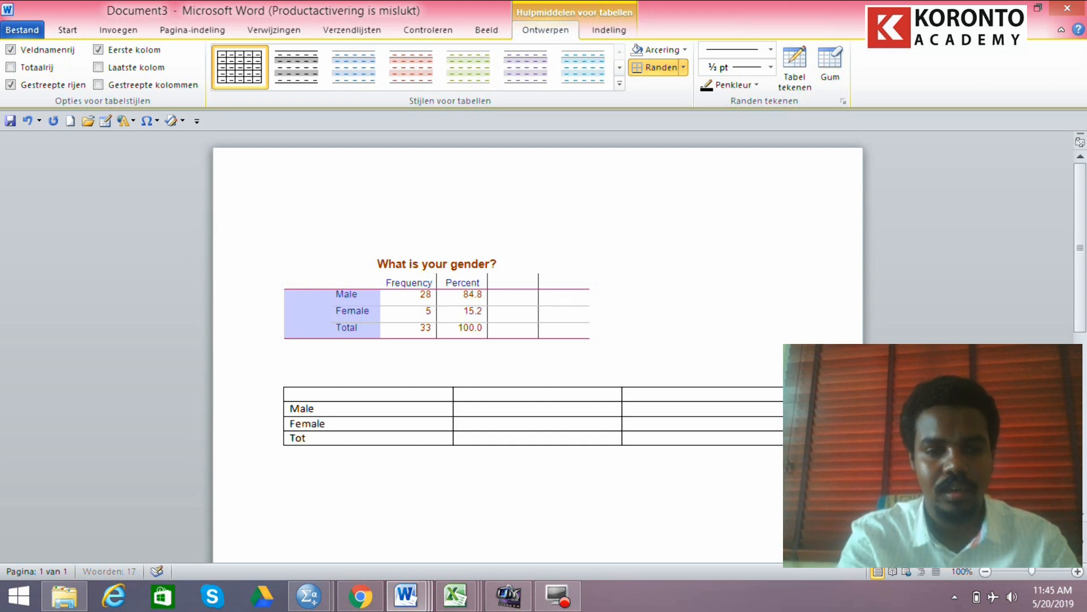
Head the second and third columns Frequency and Percent, and narrow the label column to fit its text.
click(514, 394)
text(Frequency)
key(Tab)
text(Per)
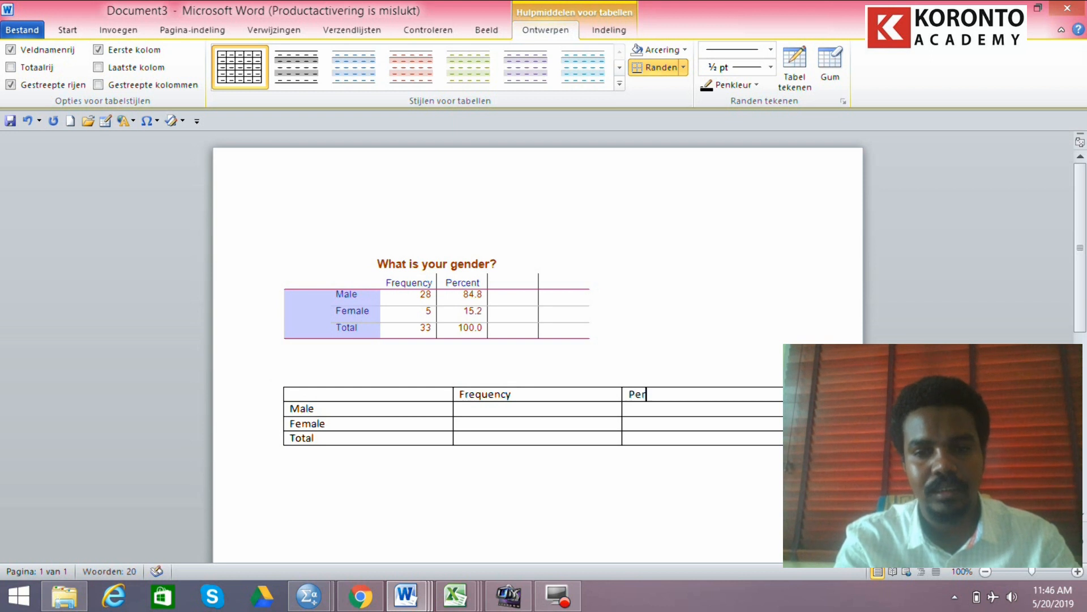
text(ceynt)
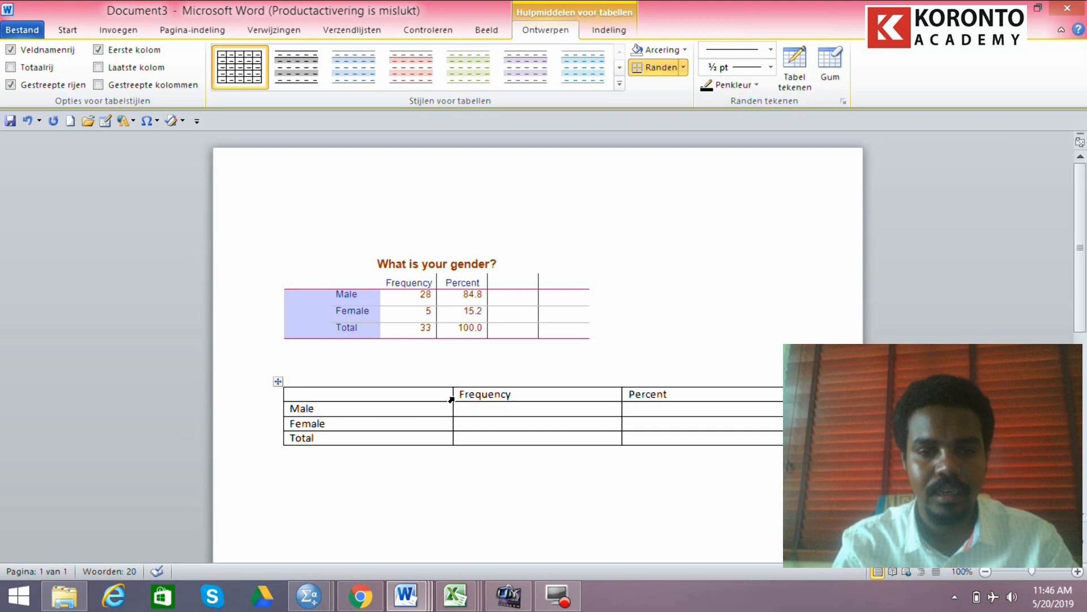
click(451, 396)
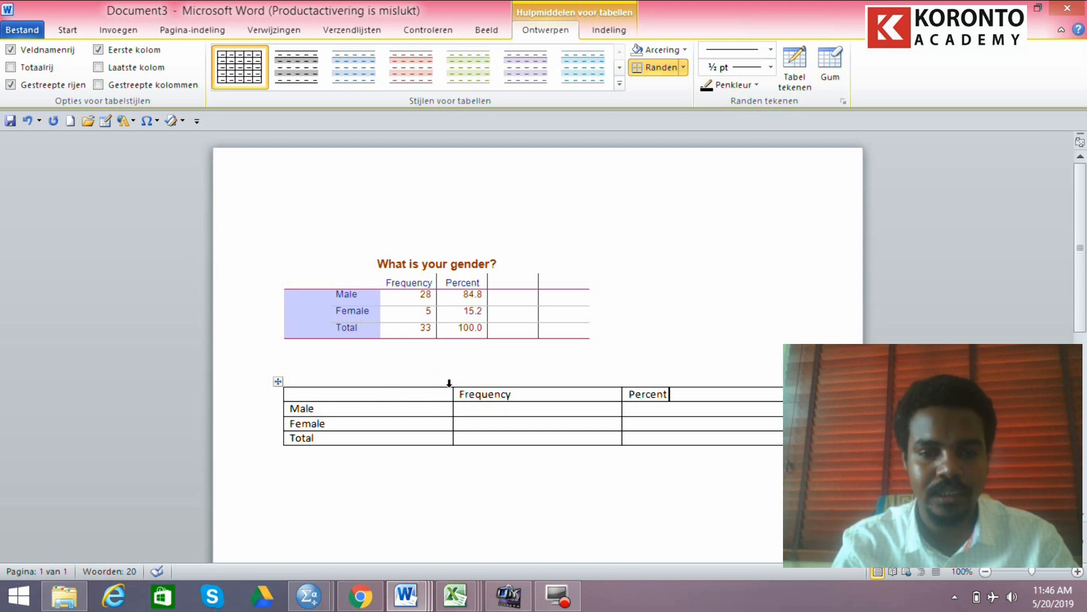
drag(452, 392, 332, 409)
Fill the Male row with a frequency of 28 and a percent of 84.4, without a percent sign.
click(360, 409)
text(28)
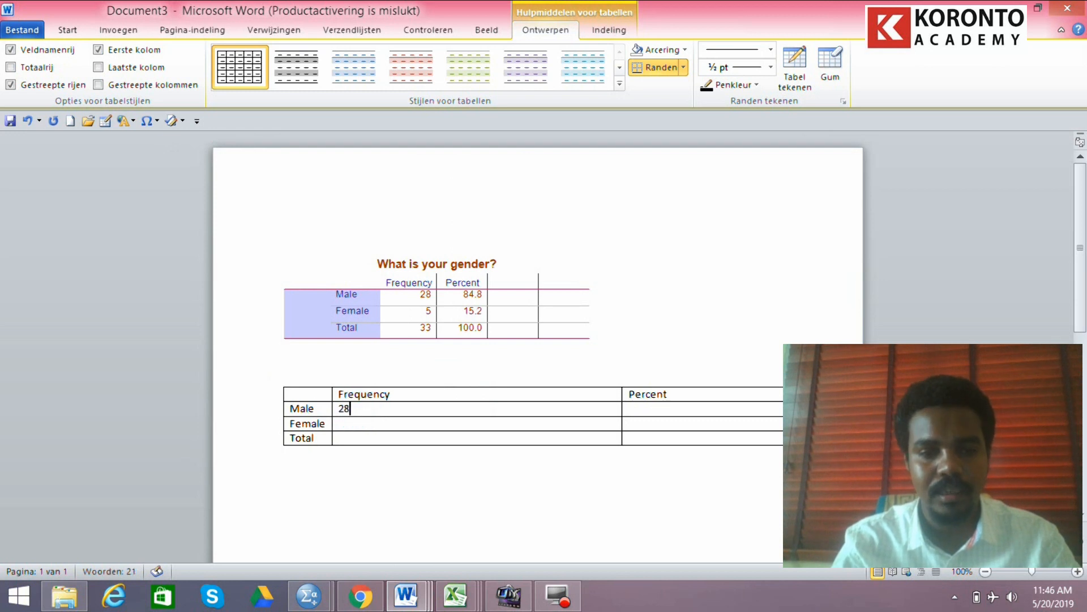
key(Tab)
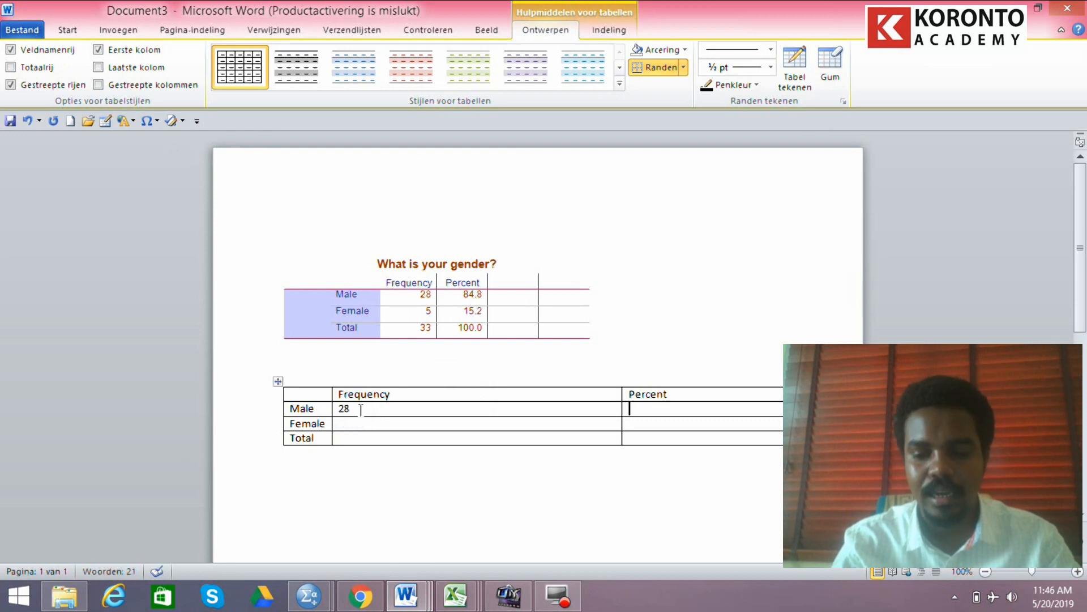
text(84.4)
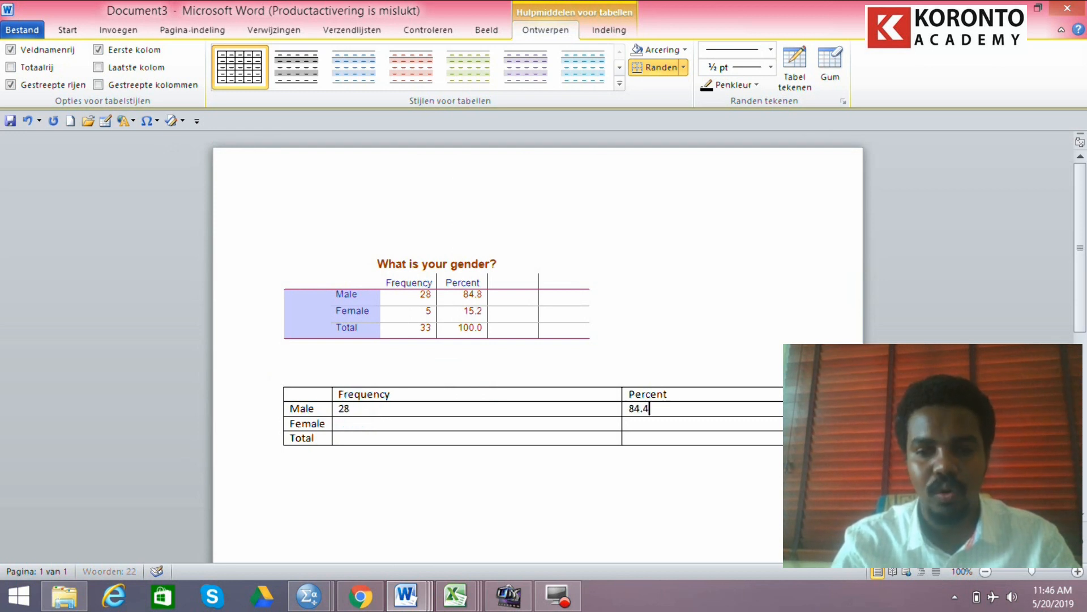
text(%)
key(BackSpace)
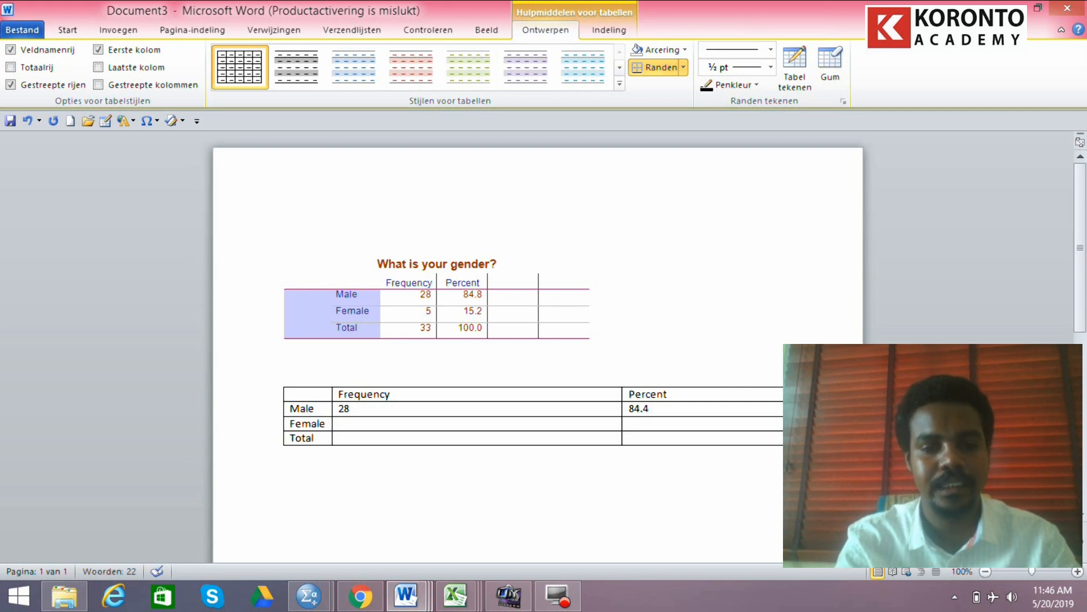
Fill the Female row with 5 and 15.2, and the Total row with 33 and 100.0.
click(381, 423)
text(5)
key(Tab)
text(15.2)
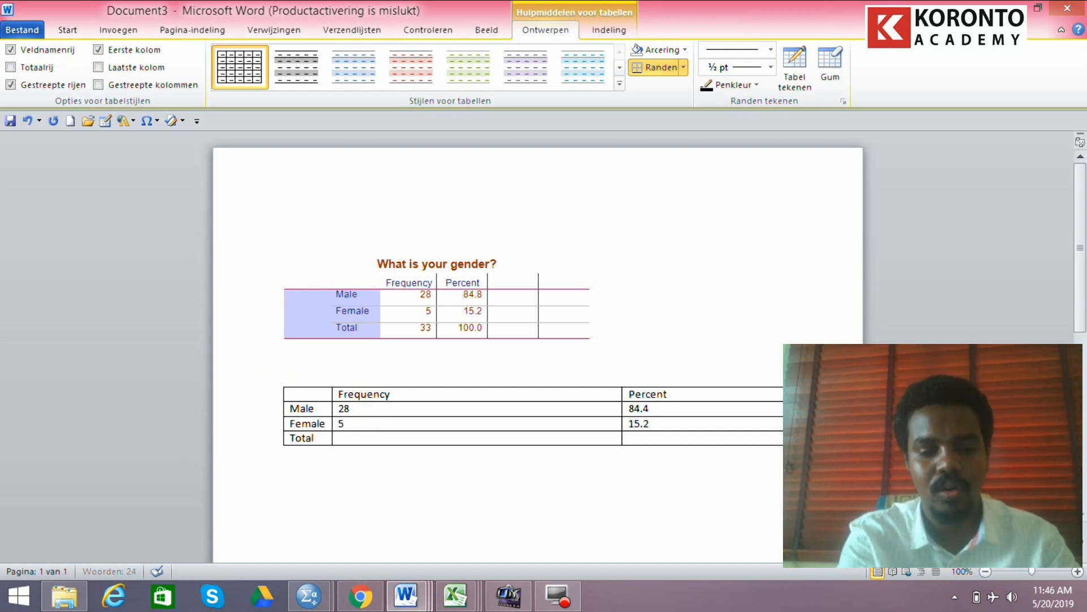
click(346, 437)
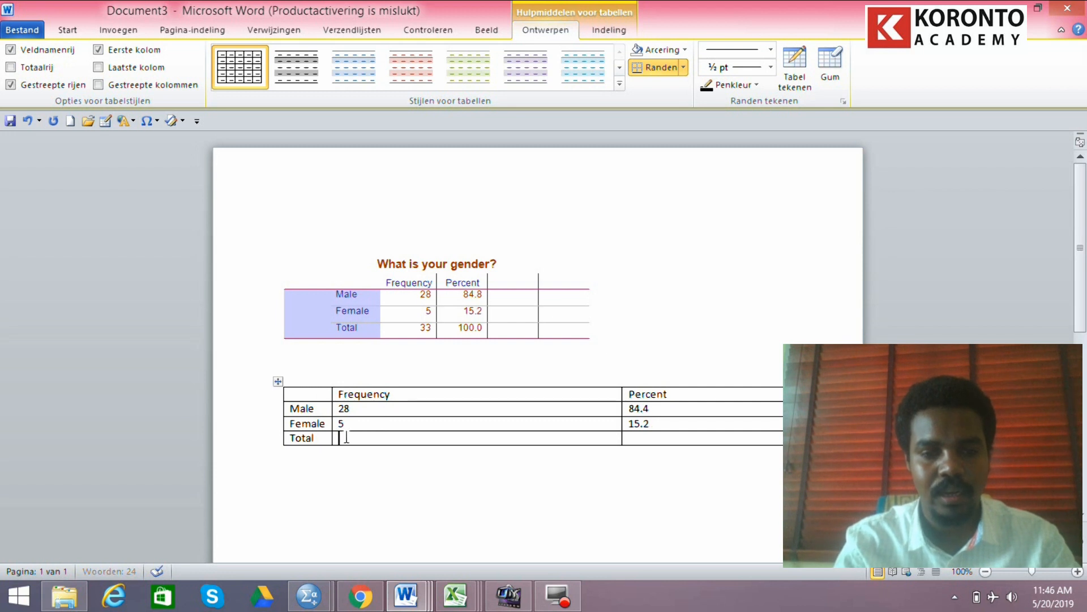
text(33)
key(Tab)
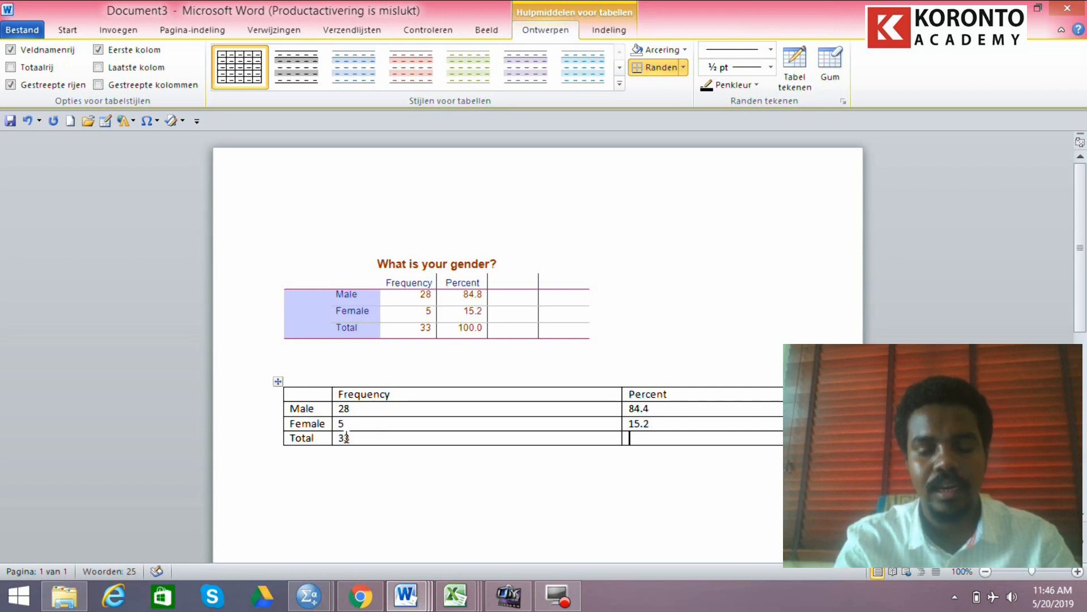
text(100)
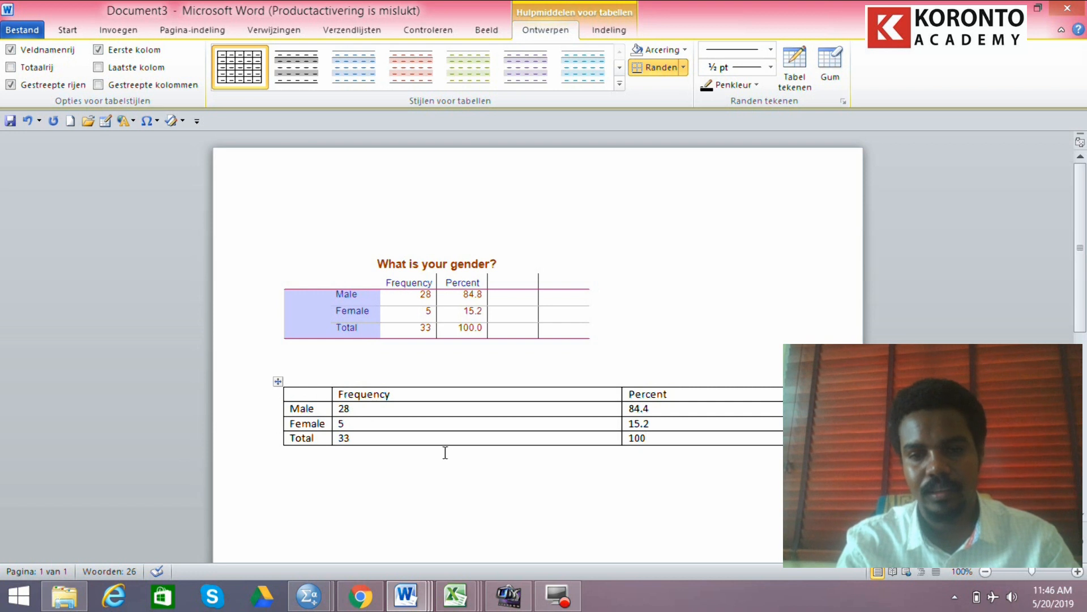
text(.)
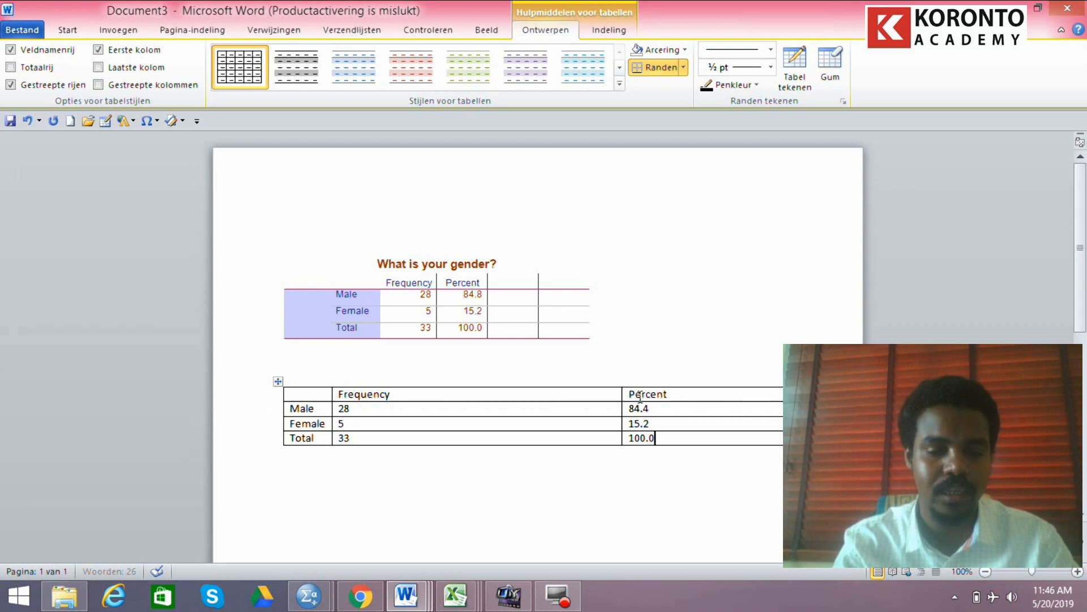
Switch to the SPSS output and examine the frequency table on the lack of job description among the staff.
click(327, 596)
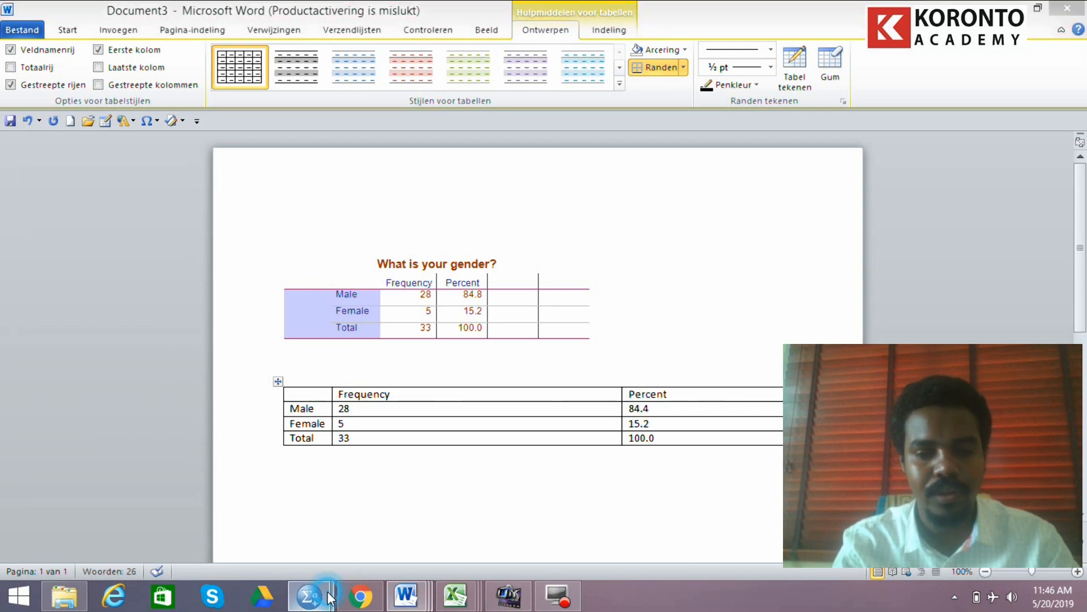
click(244, 509)
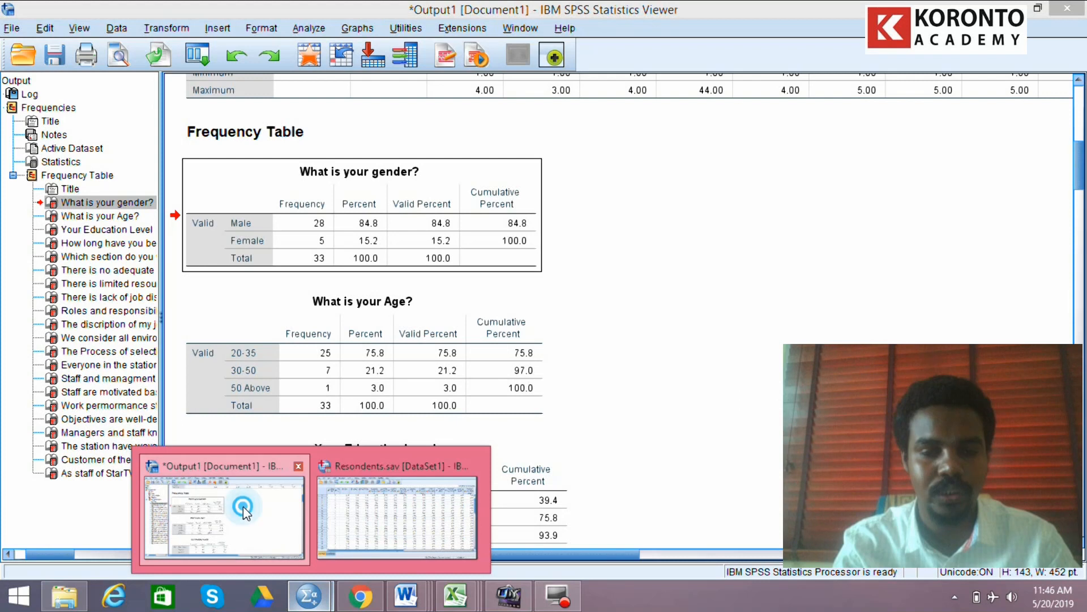
drag(1079, 188, 1079, 295)
click(300, 260)
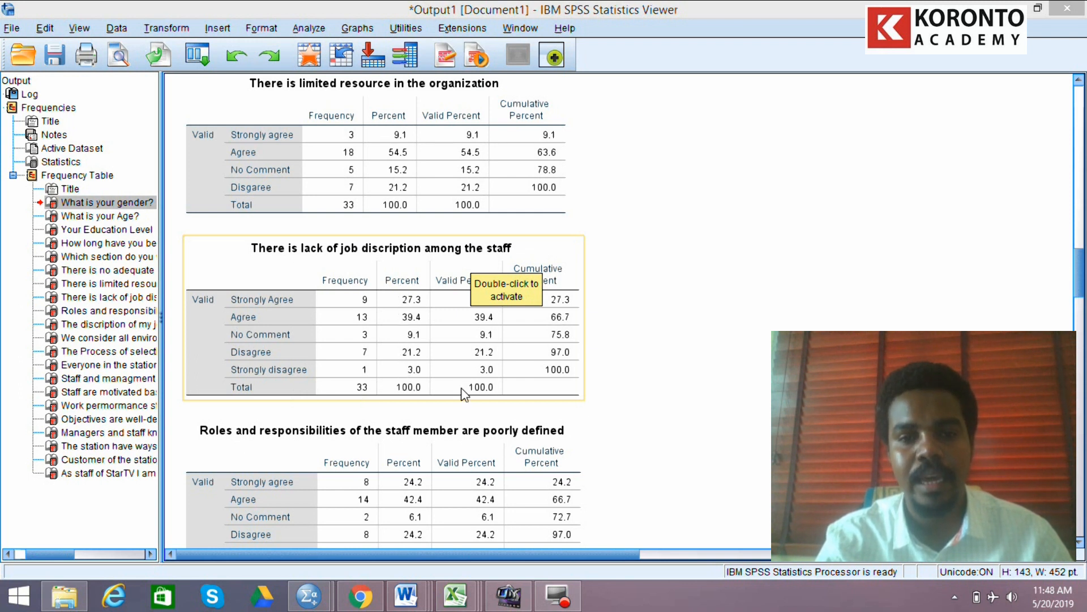
click(609, 316)
click(436, 252)
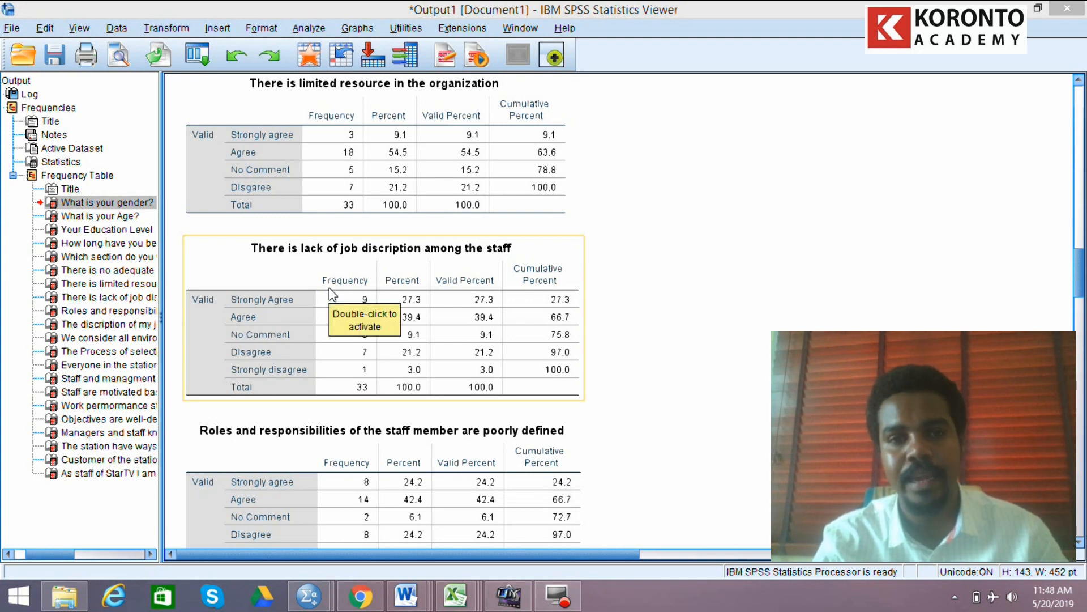
click(590, 352)
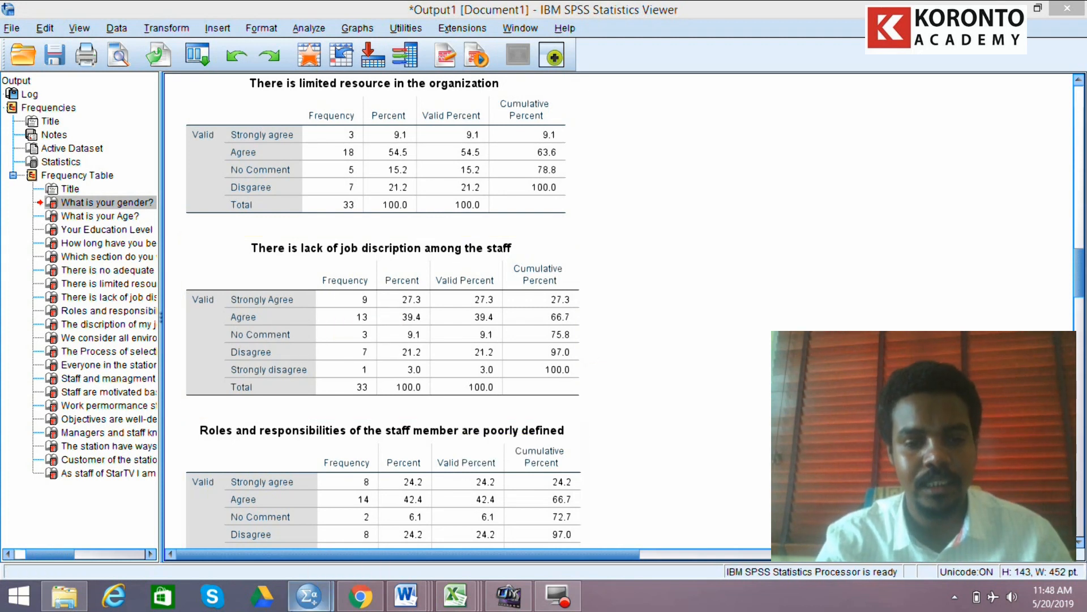
Switch to the Resondents.sav dataset and start computing a new variable with Organizing as the target variable.
click(431, 510)
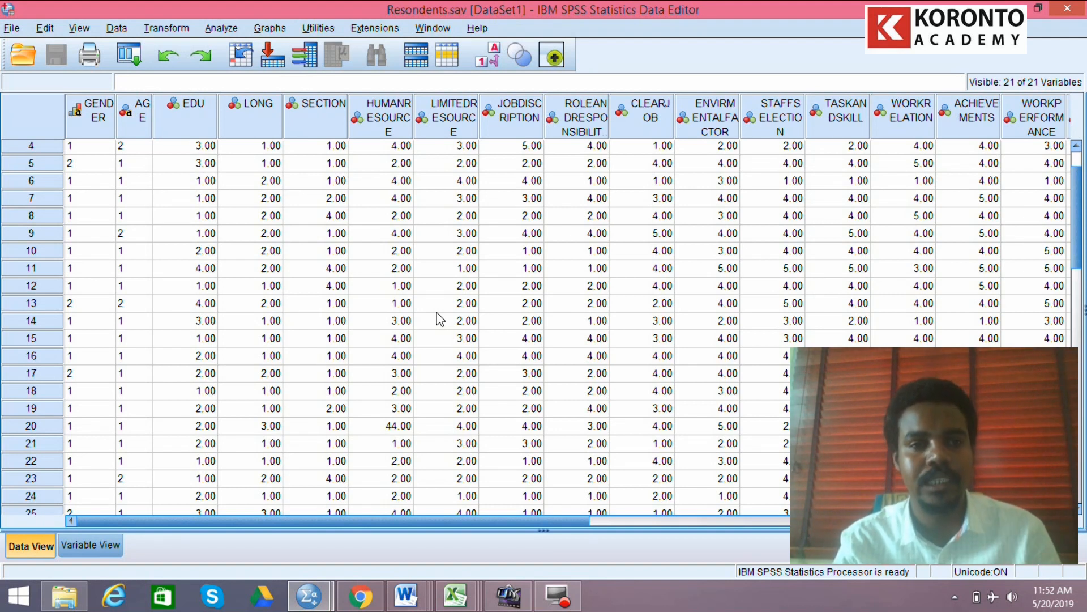
click(176, 29)
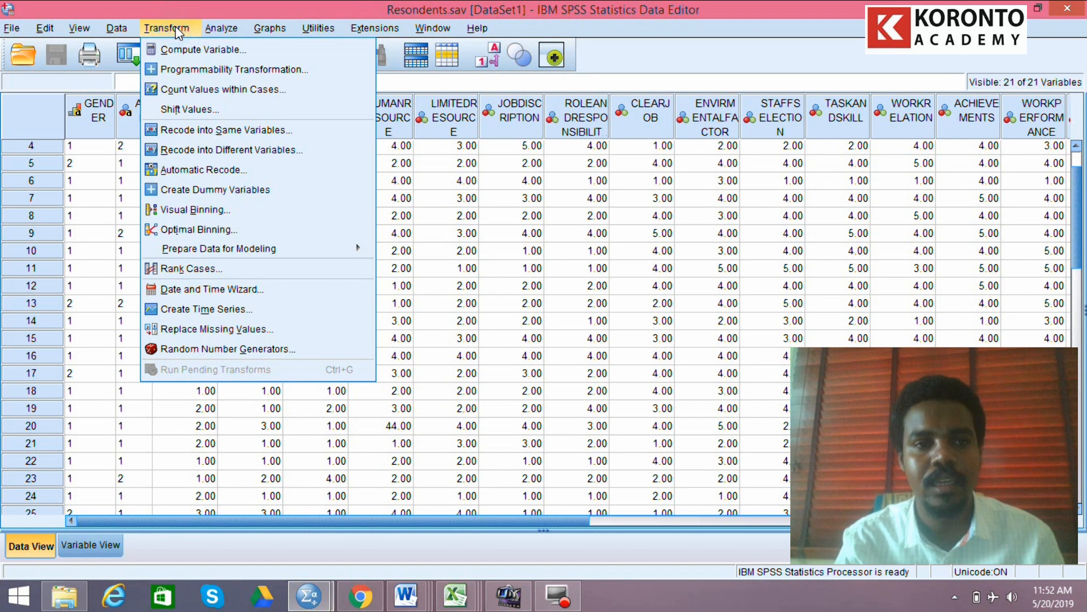
click(188, 51)
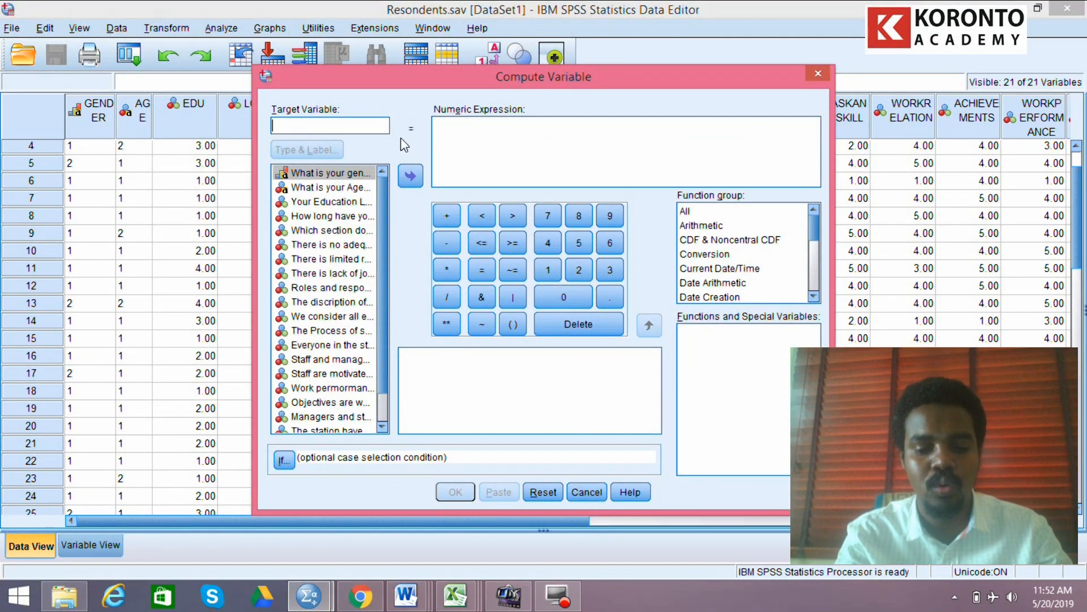
text(Organizing)
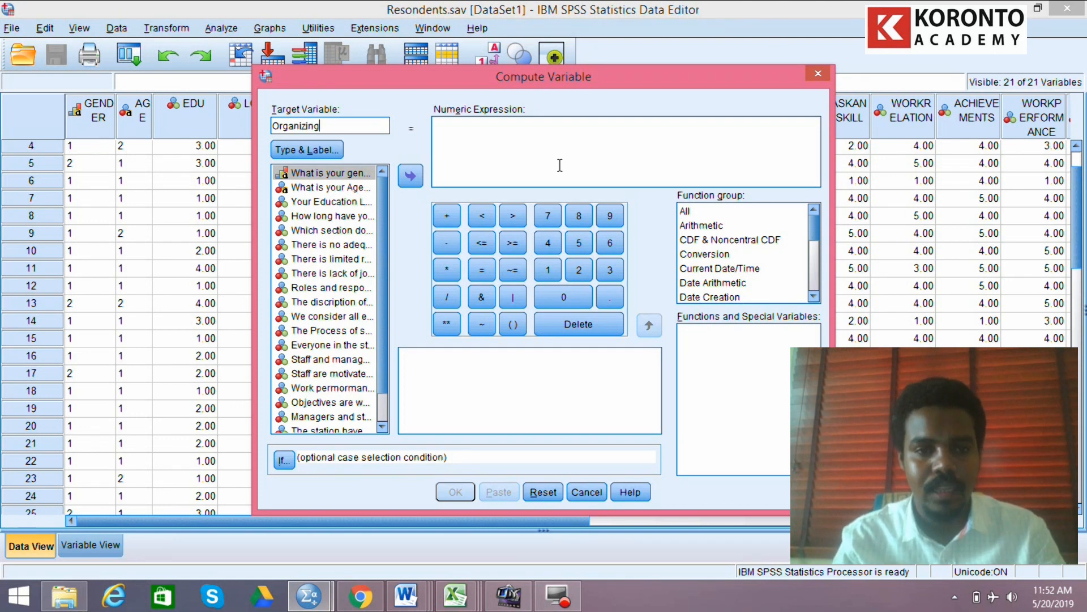
Compute Organizing as HUMANRESOURCE + LIMITEDRESOURCE + JOBDISCRIPTION + ROLEANDRESPONSIBILITY.
drag(379, 240, 380, 247)
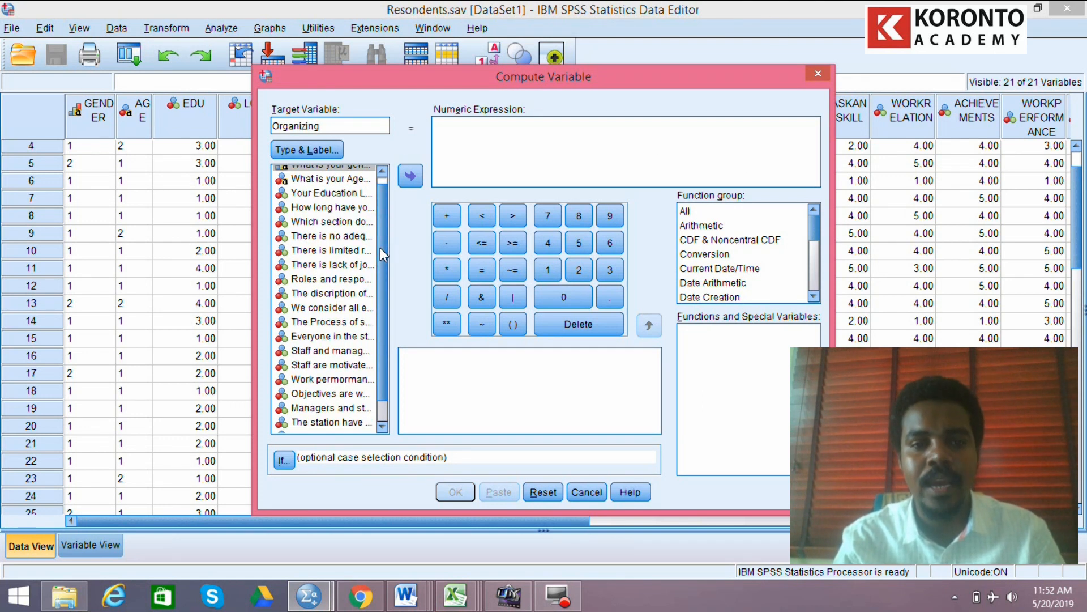
click(333, 236)
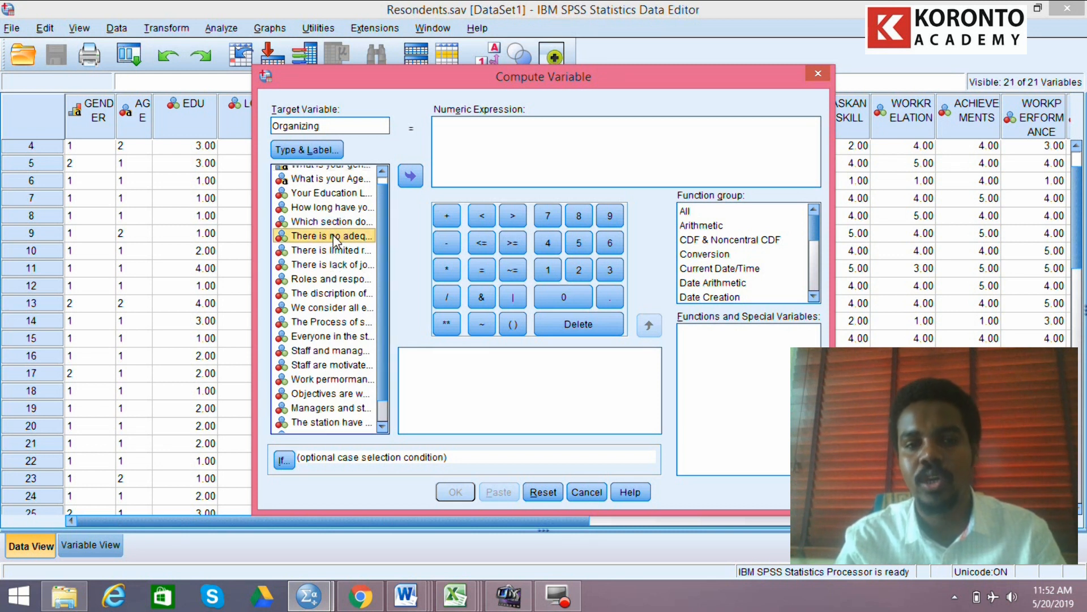
click(410, 179)
click(447, 215)
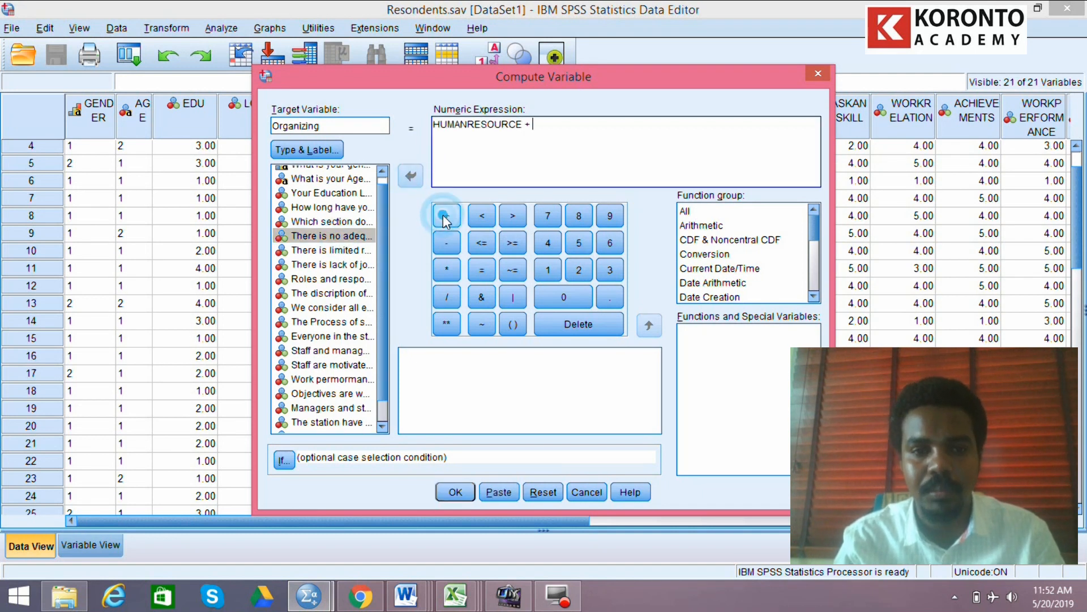
click(344, 253)
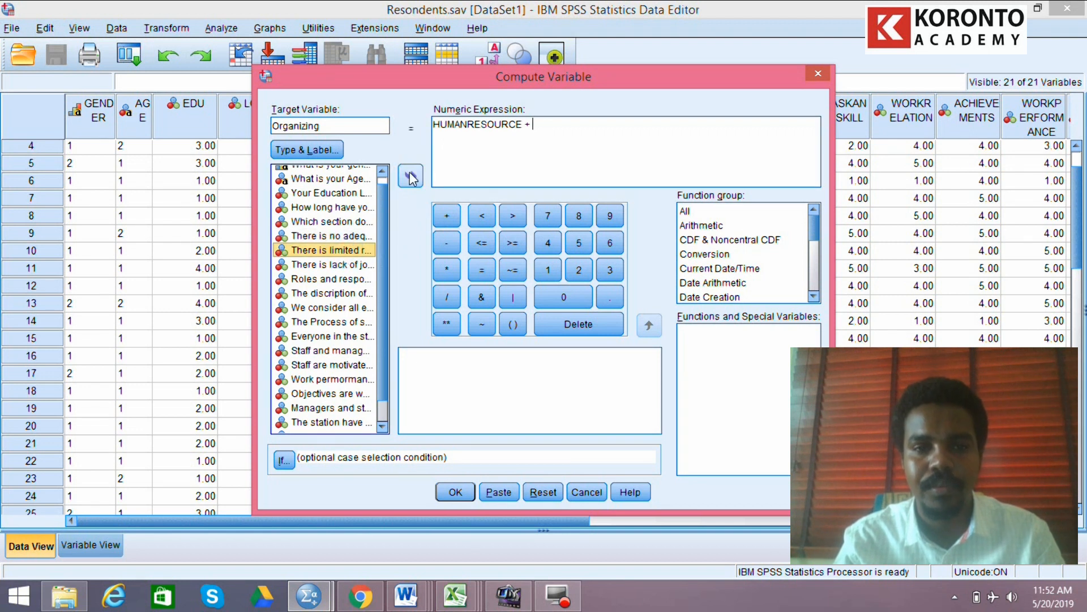
click(410, 176)
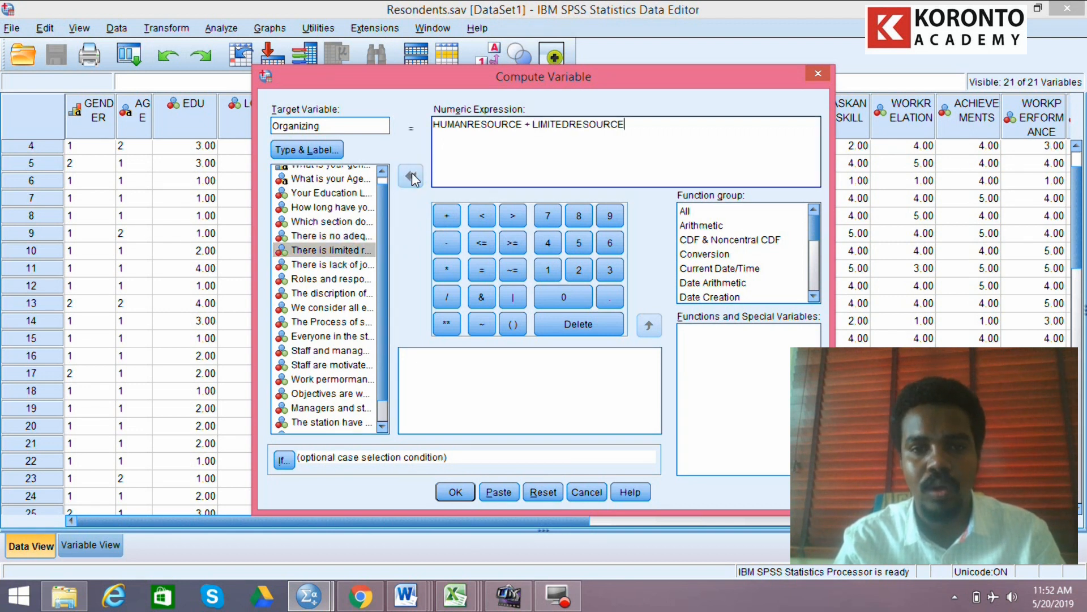
click(445, 218)
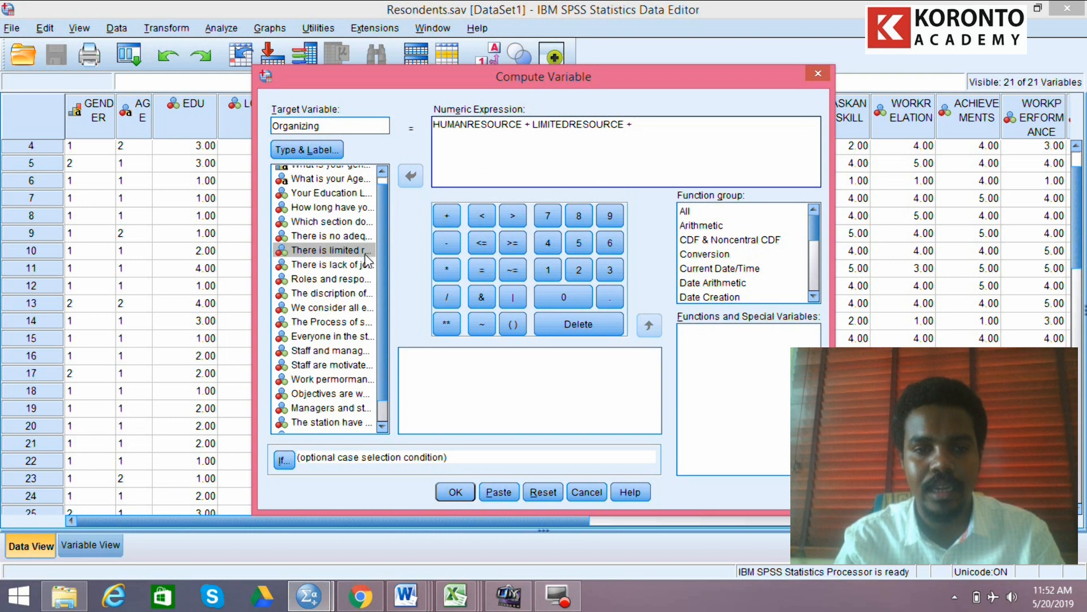
click(344, 267)
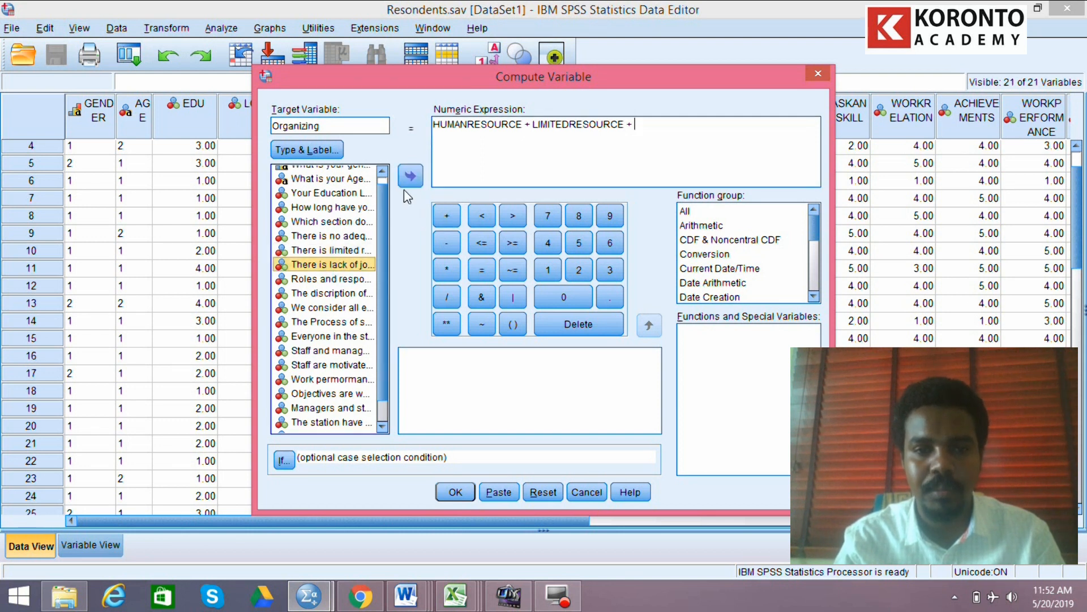
click(410, 178)
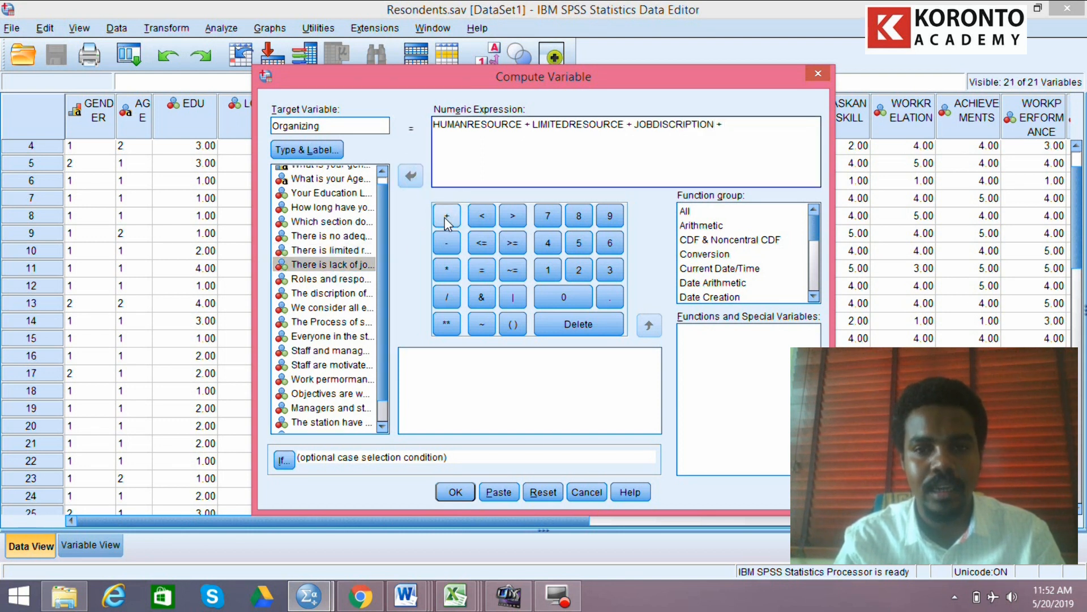
click(351, 278)
click(418, 175)
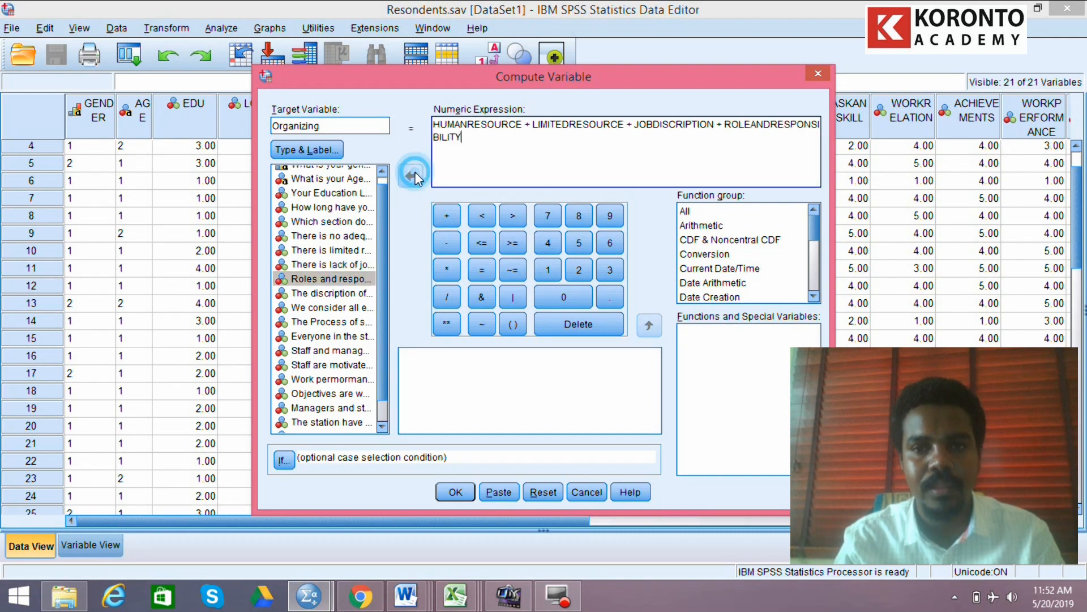
click(470, 492)
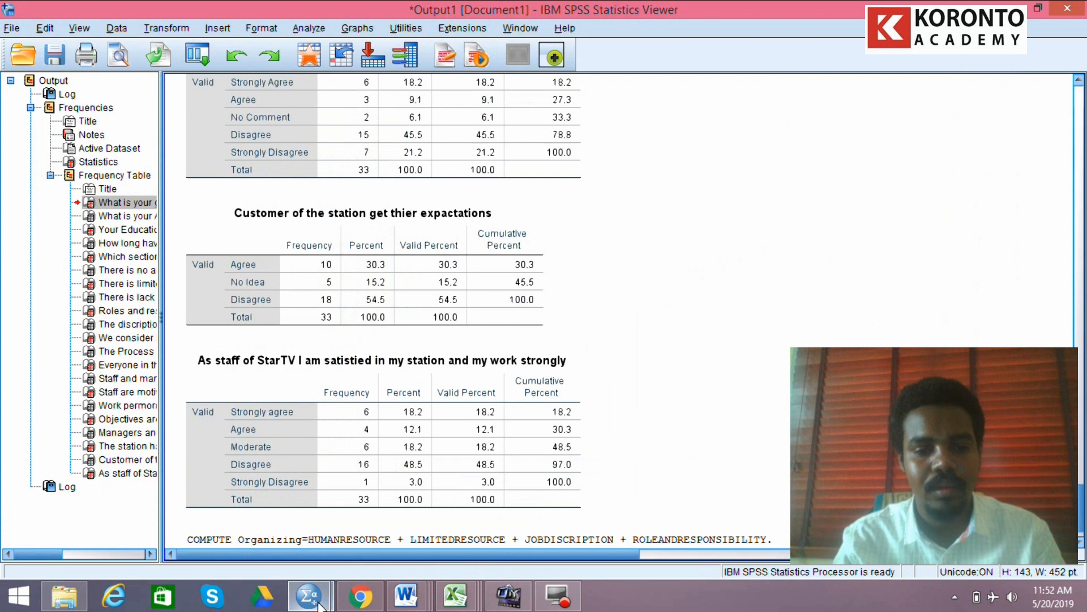
Switch back to the Resondents.sav dataset and examine the values of the new Organizing variable from the first case.
mouse_move(309, 596)
click(390, 512)
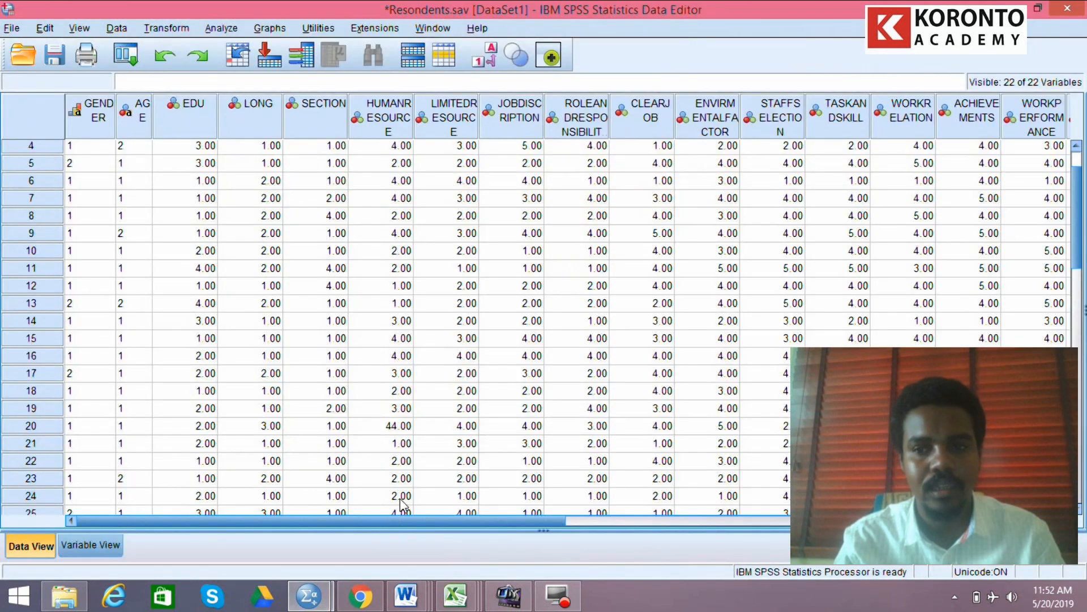
drag(443, 522, 760, 538)
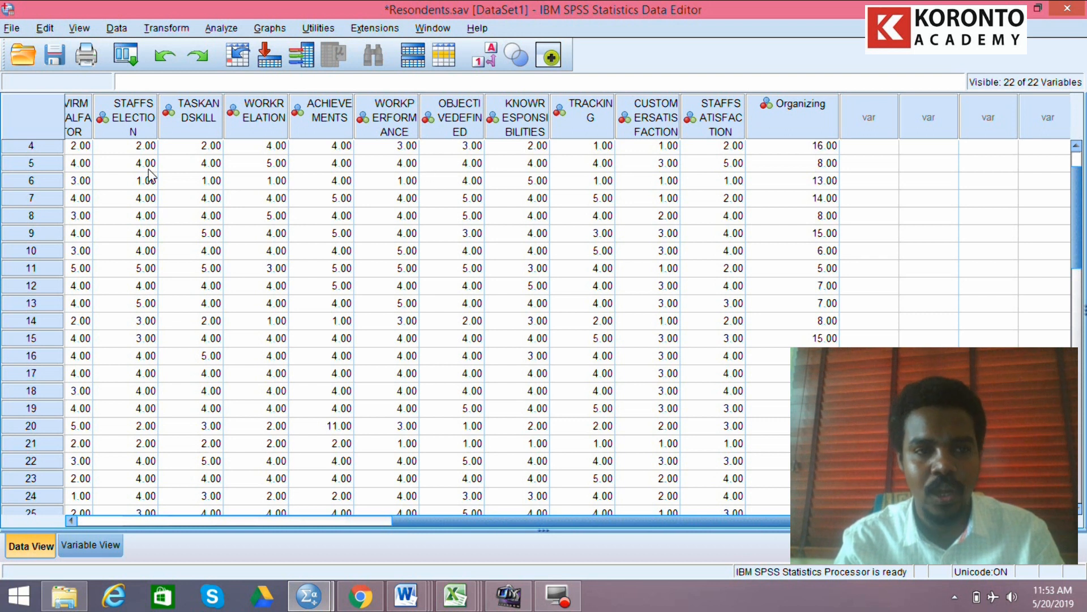
scroll(61, 154, up, 1)
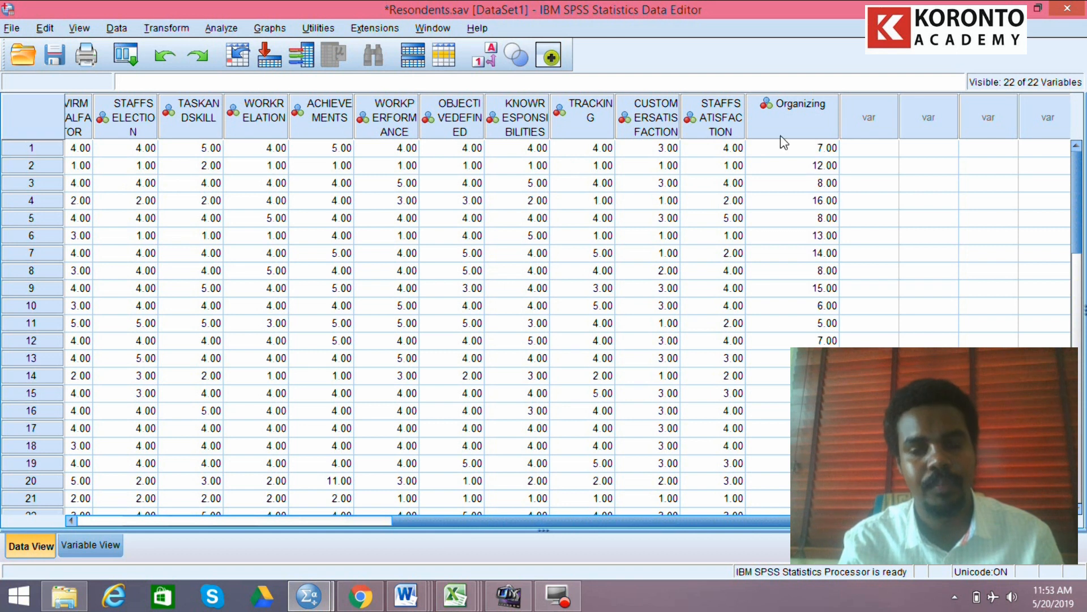
Start another variable computation, clear the previous settings and name the target variable Planning.
click(184, 29)
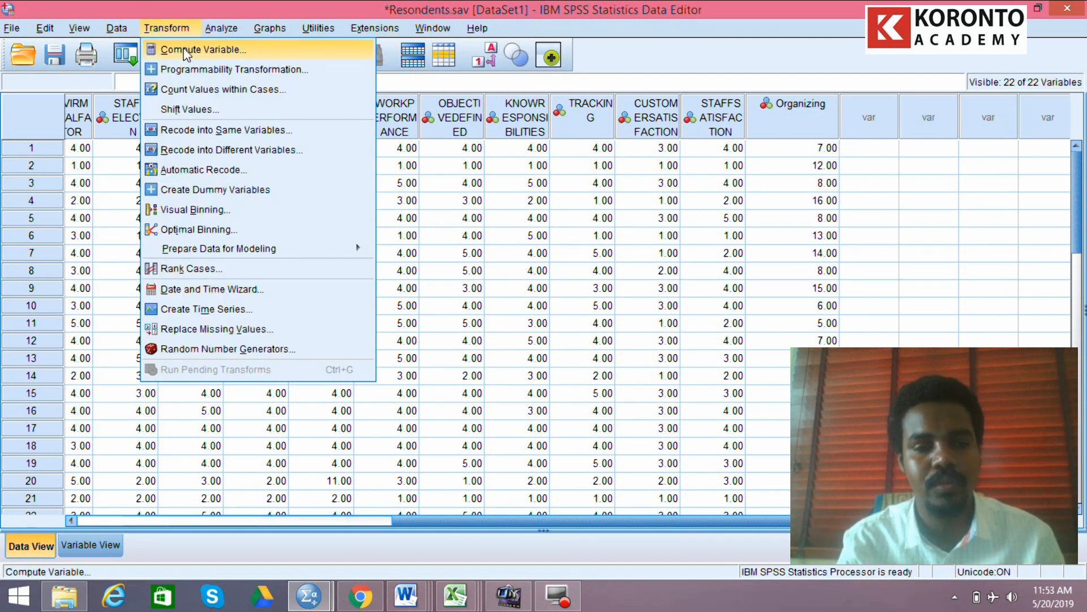
click(186, 50)
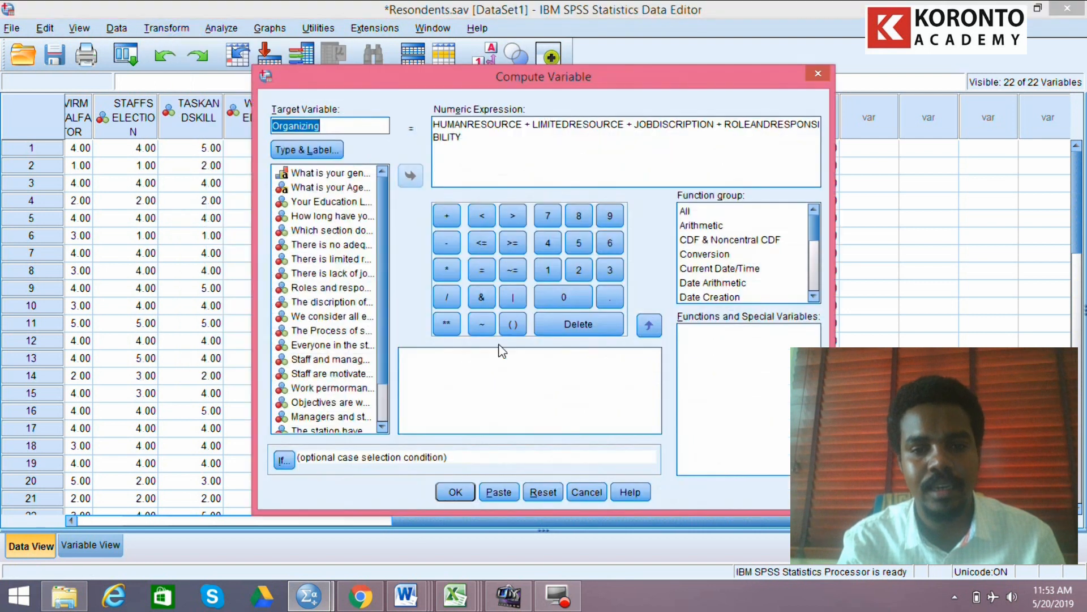
click(553, 487)
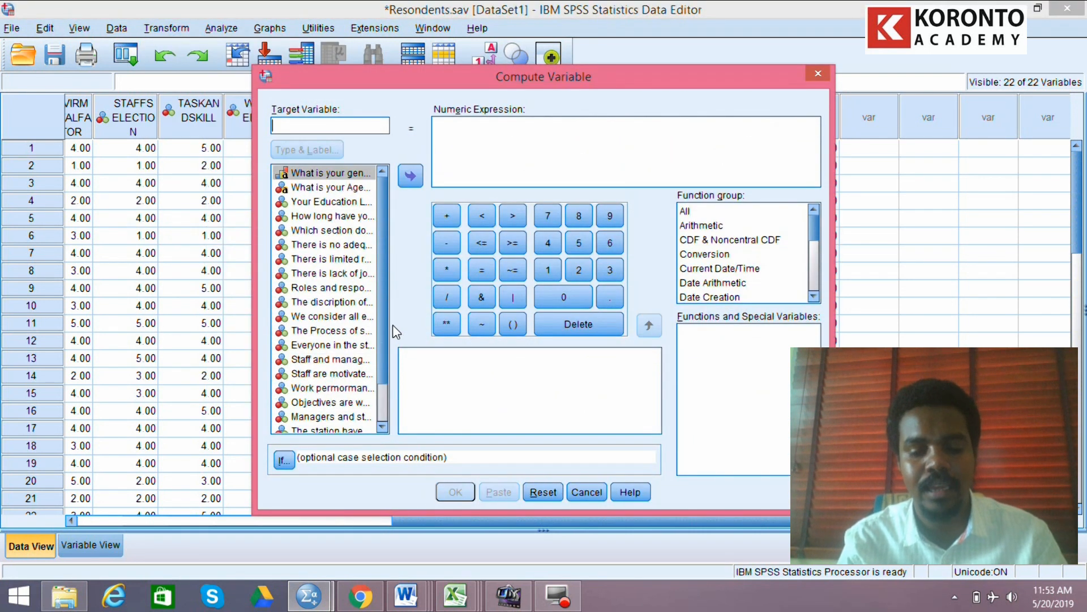
text(Plannin)
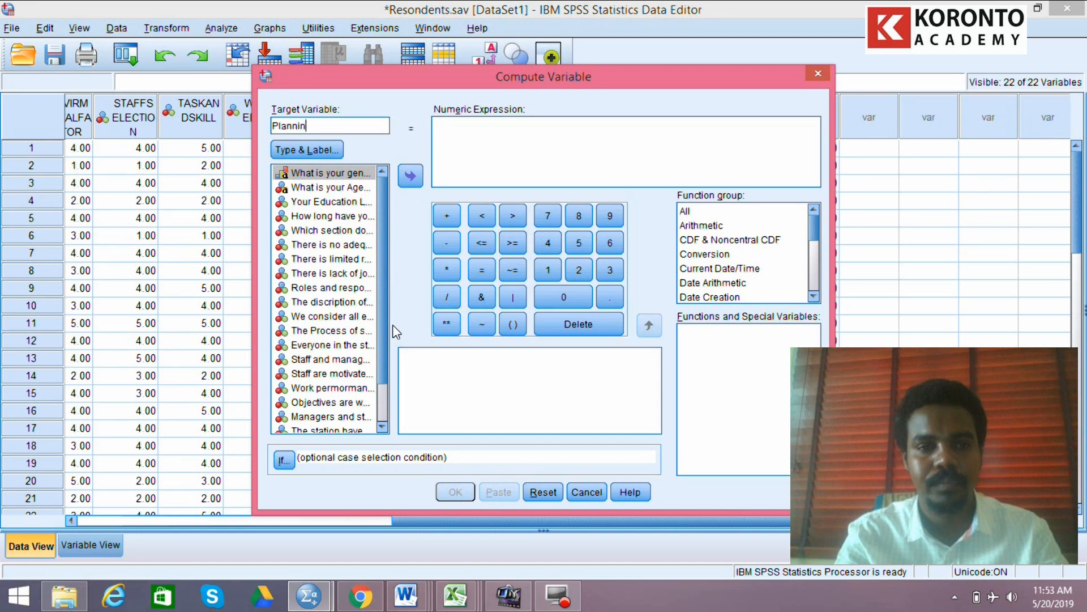
text(g)
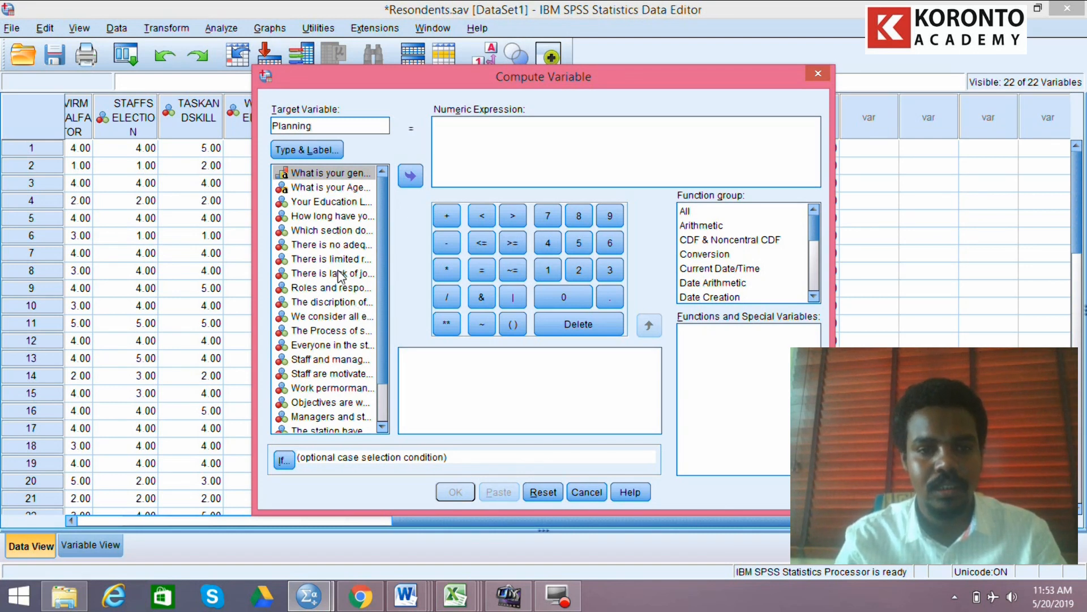
Compute Planning as CLEARJOB + ENVIRMENTALFACTOR and return from the output to the dataset.
click(340, 306)
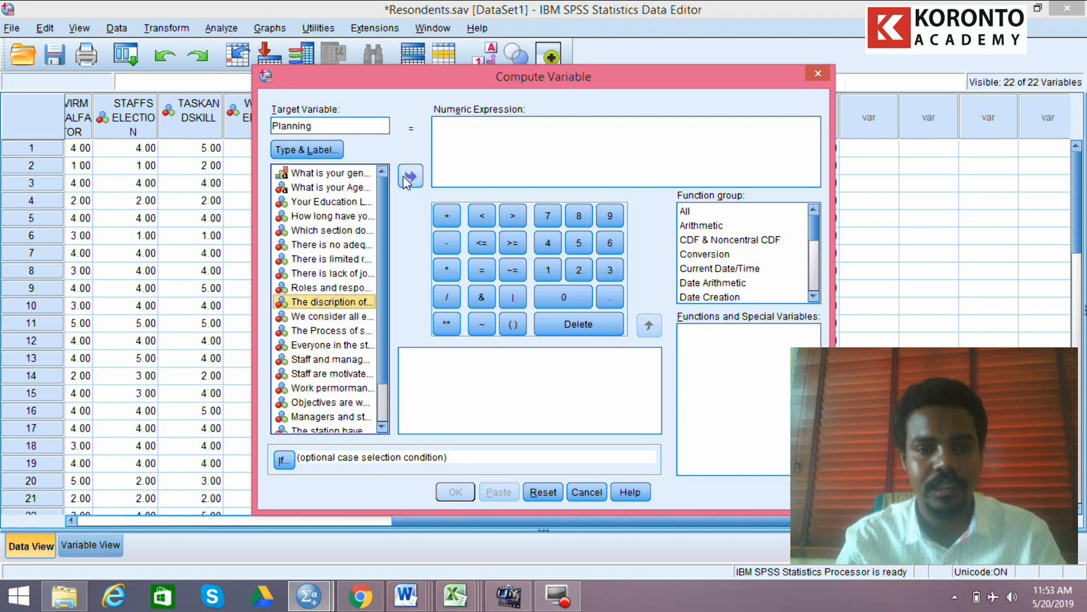
click(410, 176)
click(446, 215)
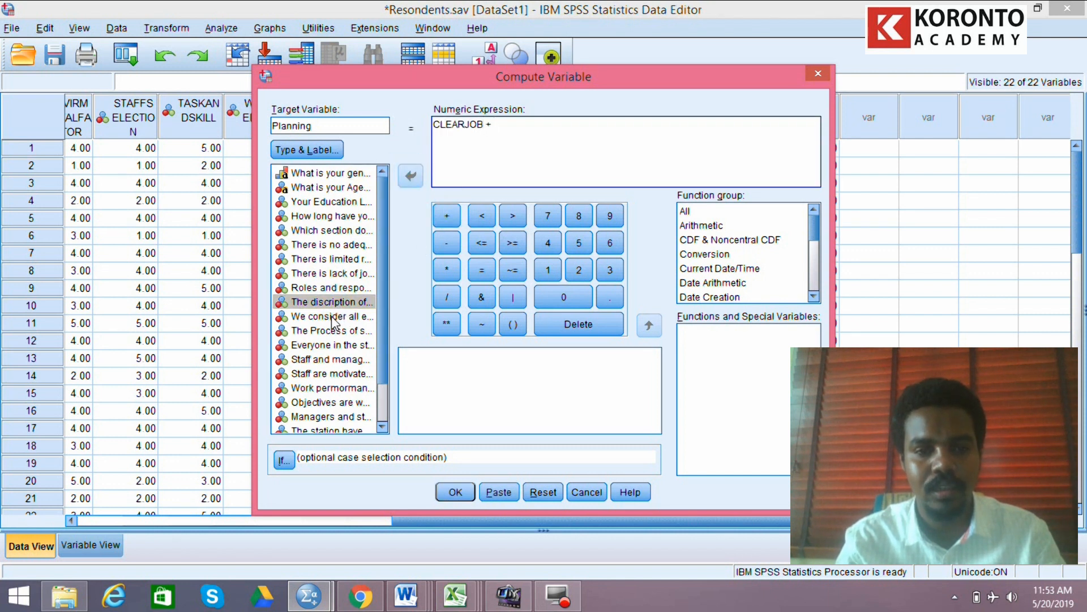
click(334, 317)
click(417, 175)
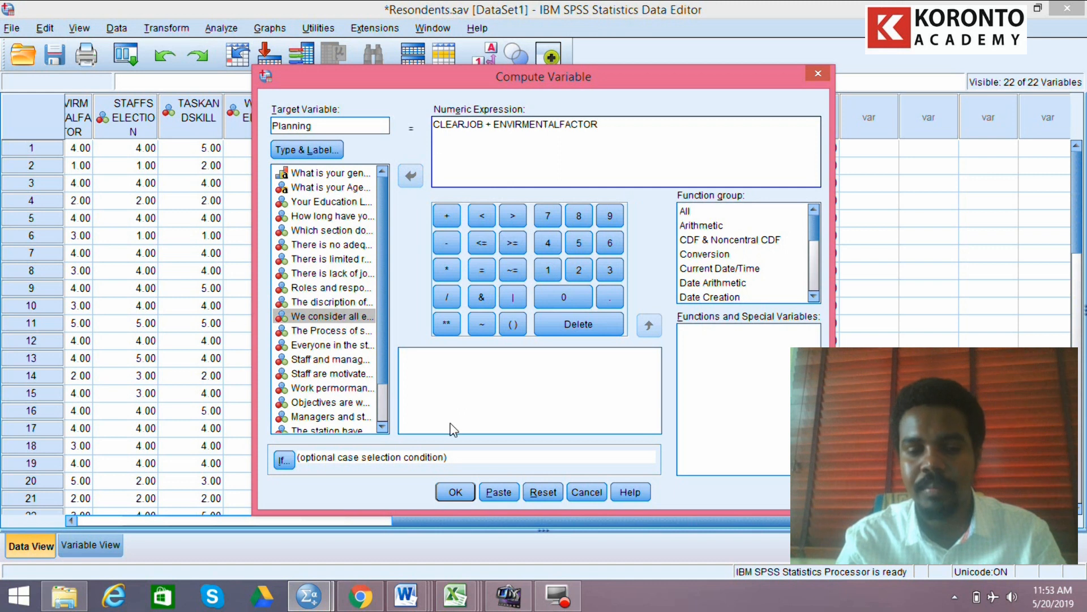
click(455, 492)
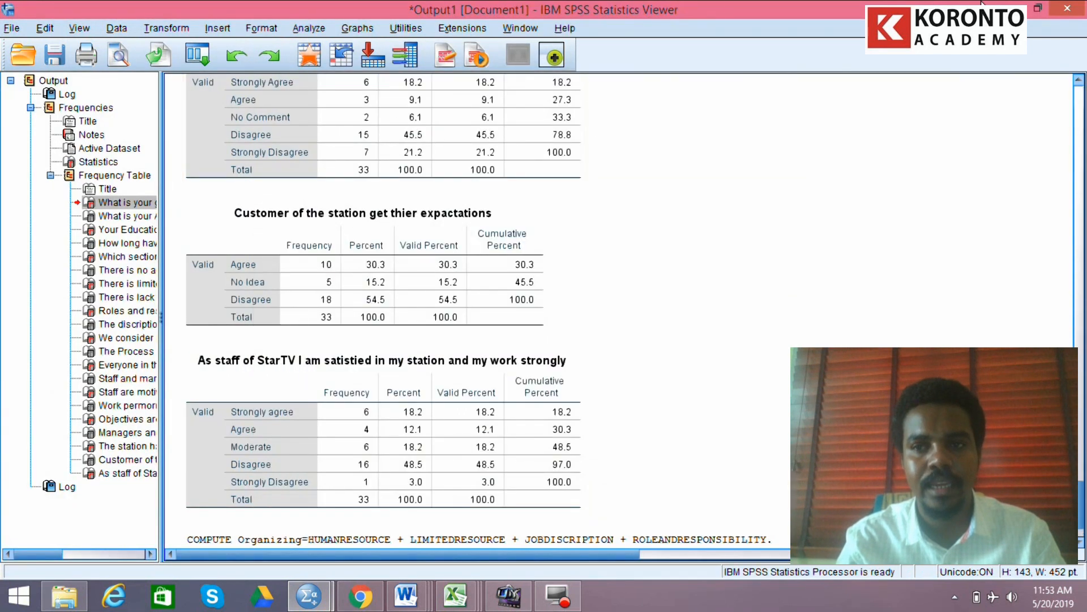
click(1016, 9)
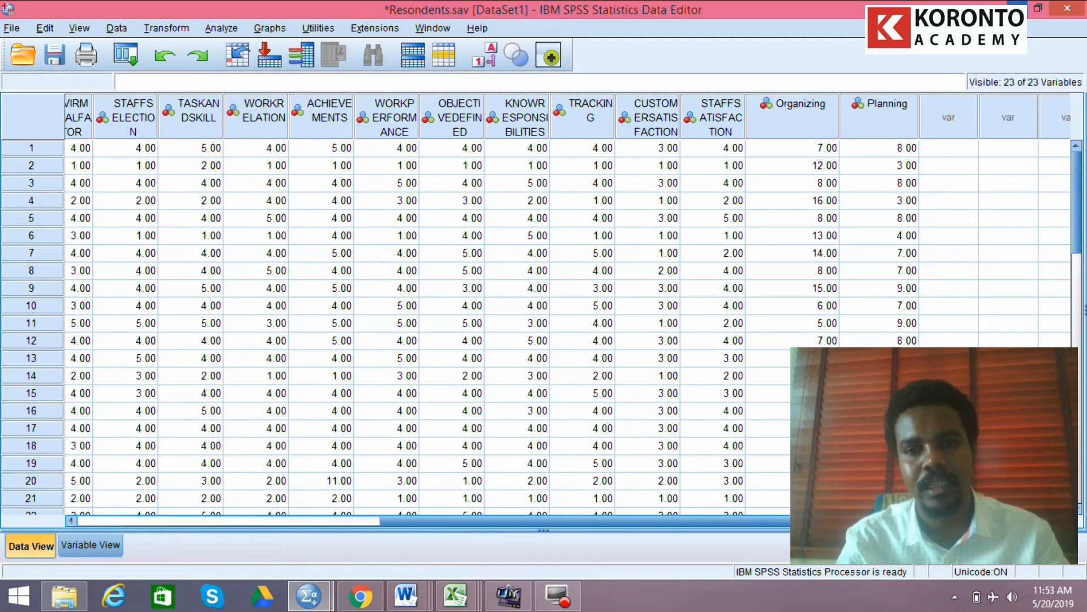
Start a further variable computation with the Planning settings cleared and Controlling as the target variable.
click(166, 28)
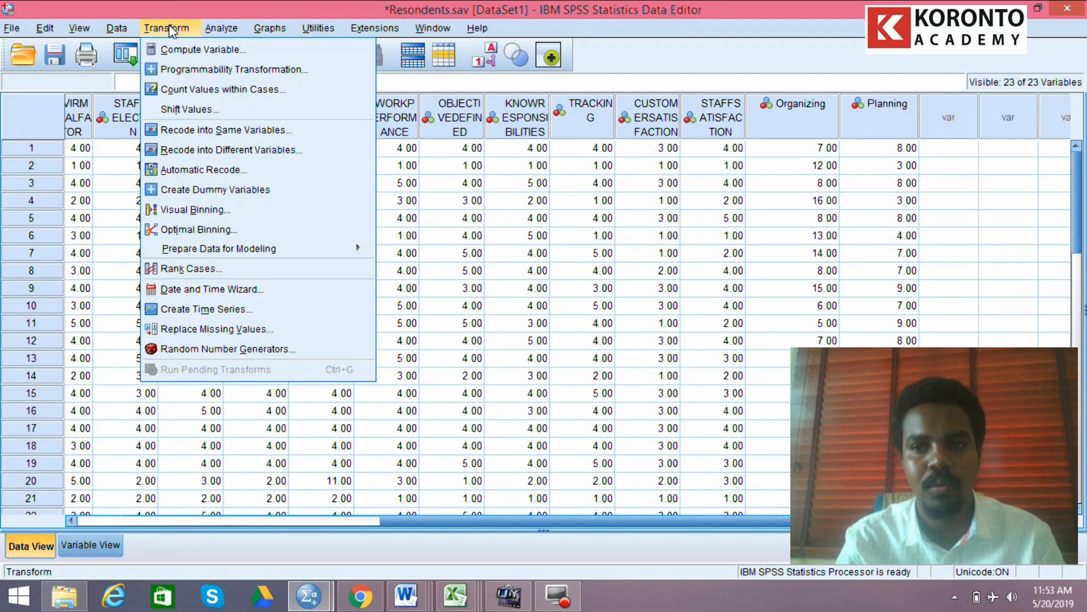
click(166, 28)
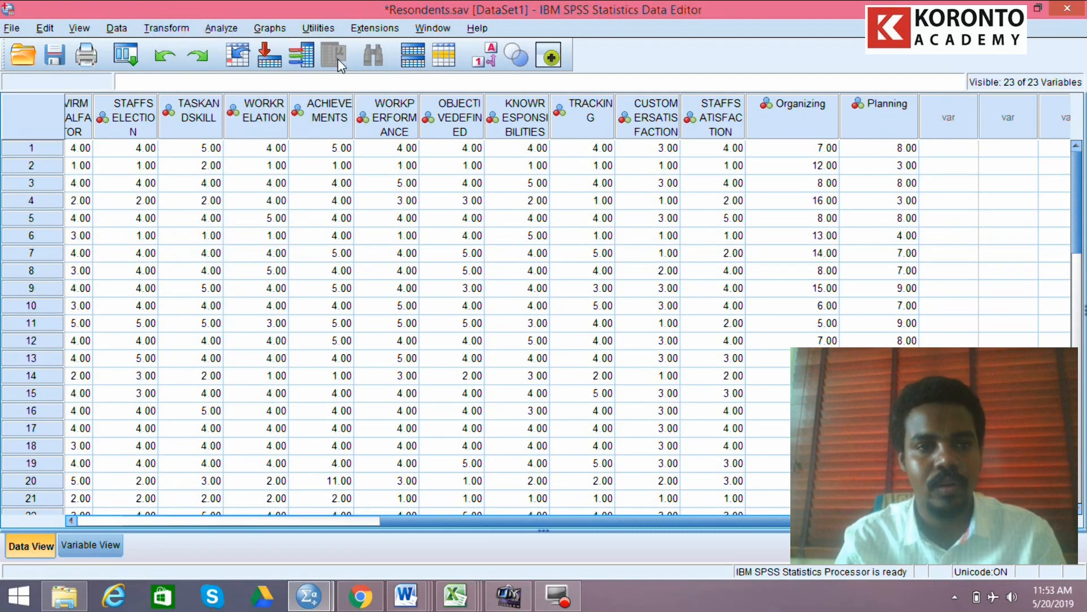
click(166, 28)
click(180, 46)
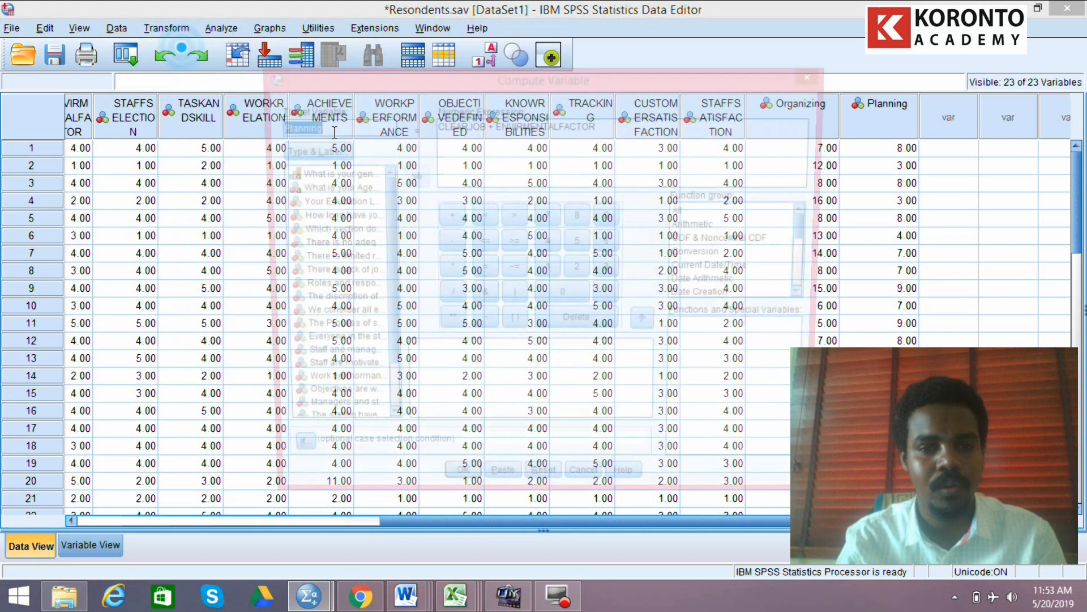
click(543, 491)
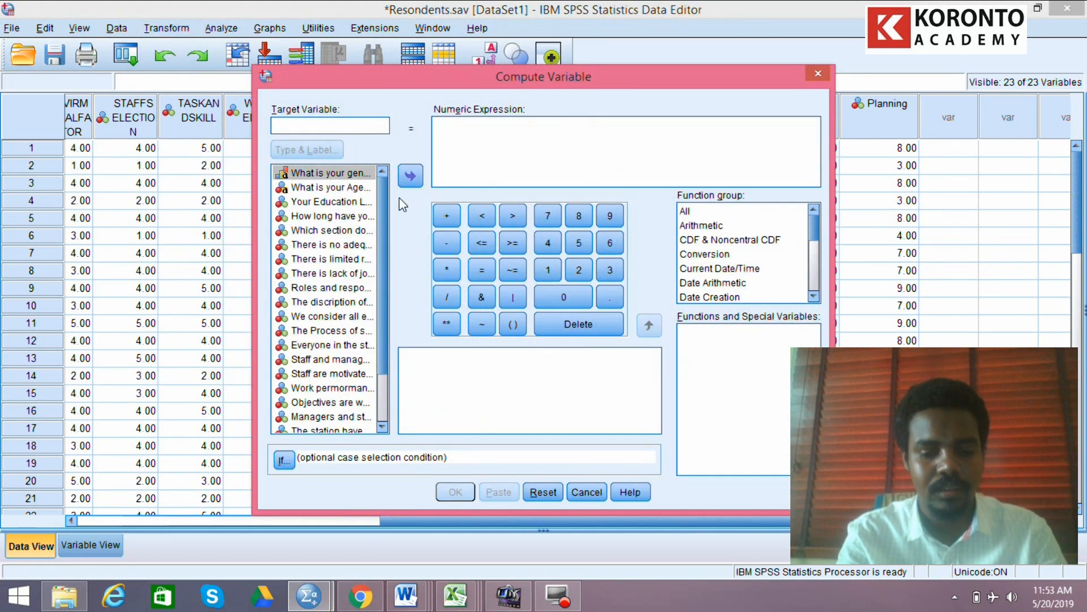
text(Contr)
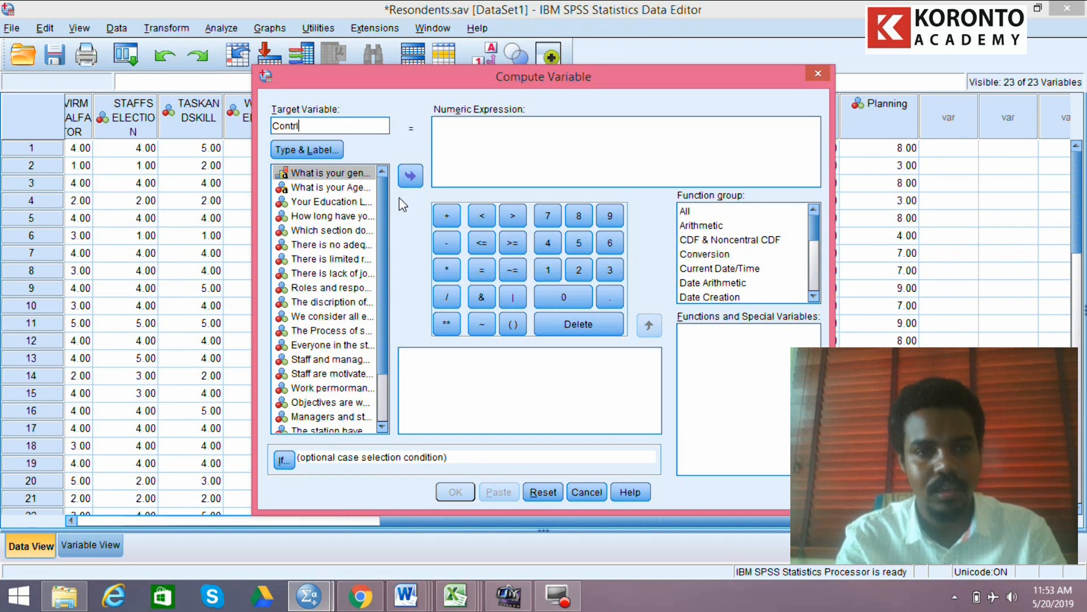
text(olling)
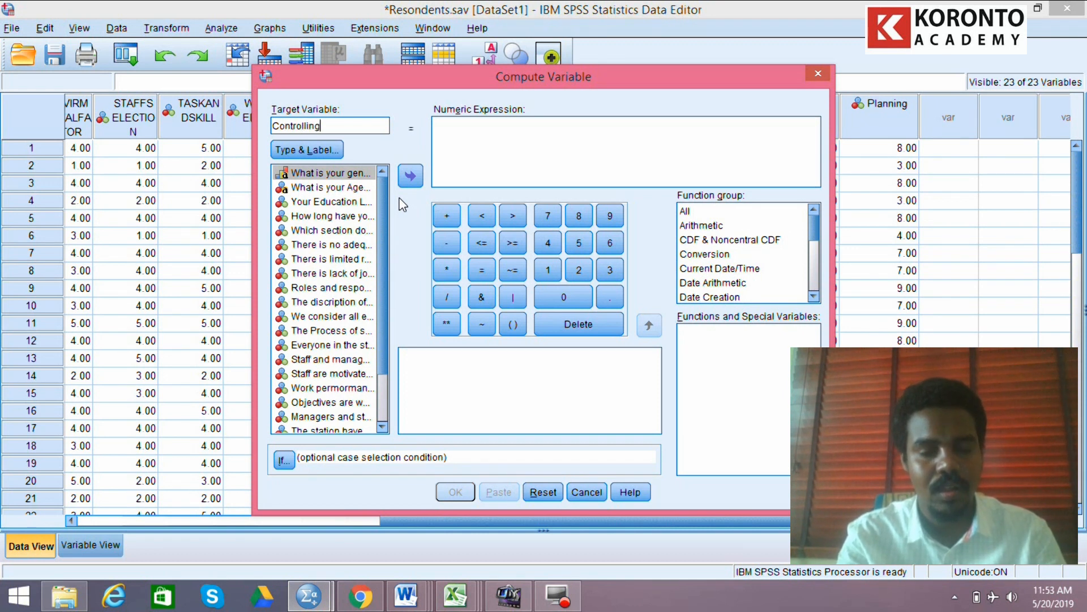
Begin the numeric expression for Controlling with STAFFSELECTION + TASKANDSKILL, followed by another plus sign.
click(342, 333)
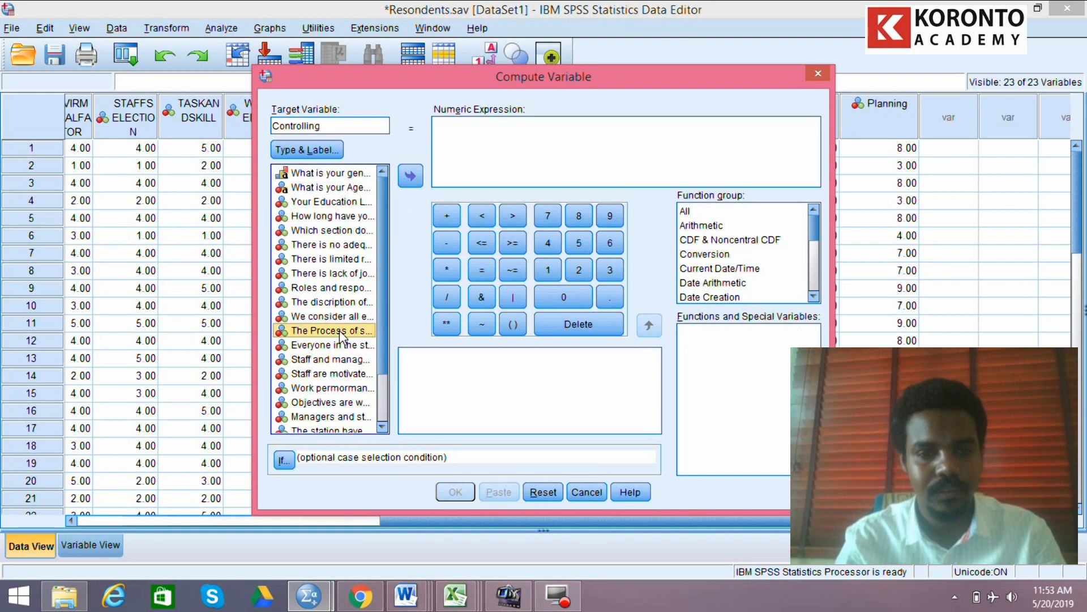
click(410, 177)
click(447, 215)
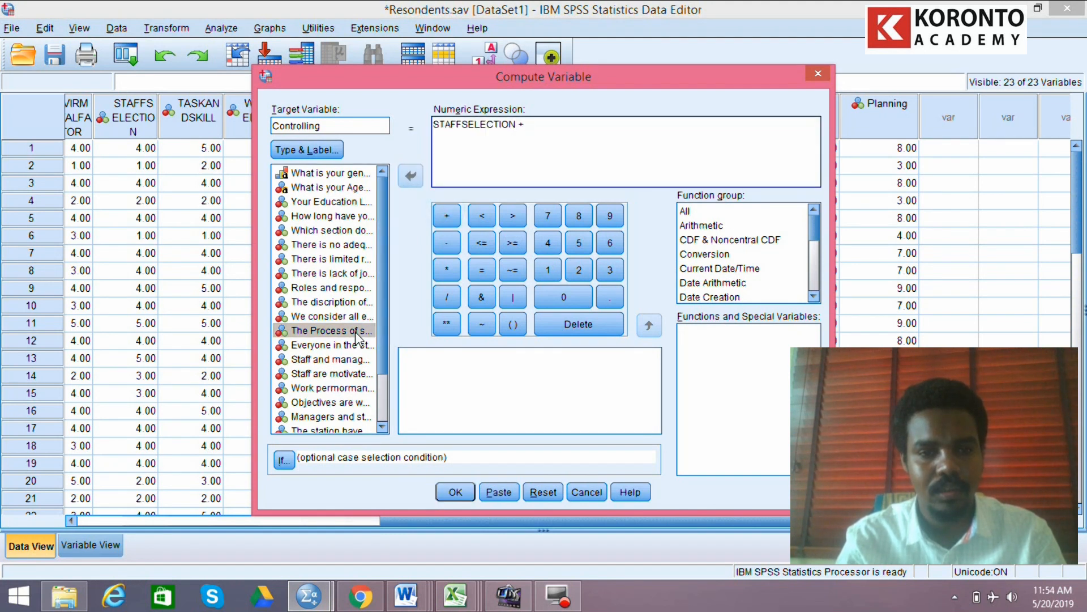
click(355, 344)
click(409, 178)
click(447, 215)
Complete the Controlling expression with WORKRELATION + ACHIEVEMENTS and run the computation.
click(334, 359)
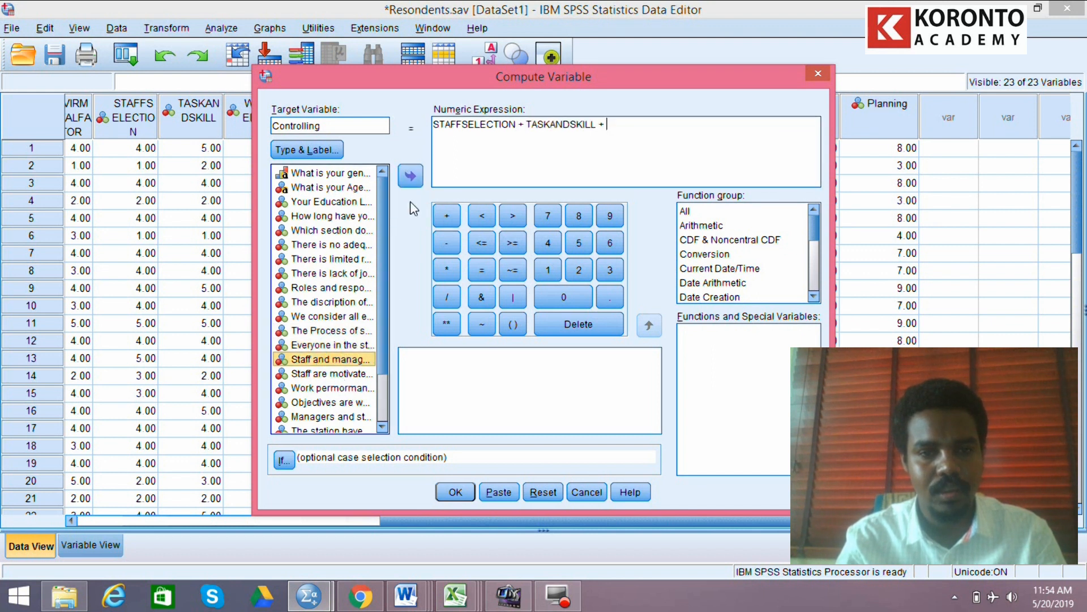
click(410, 176)
click(447, 216)
click(346, 374)
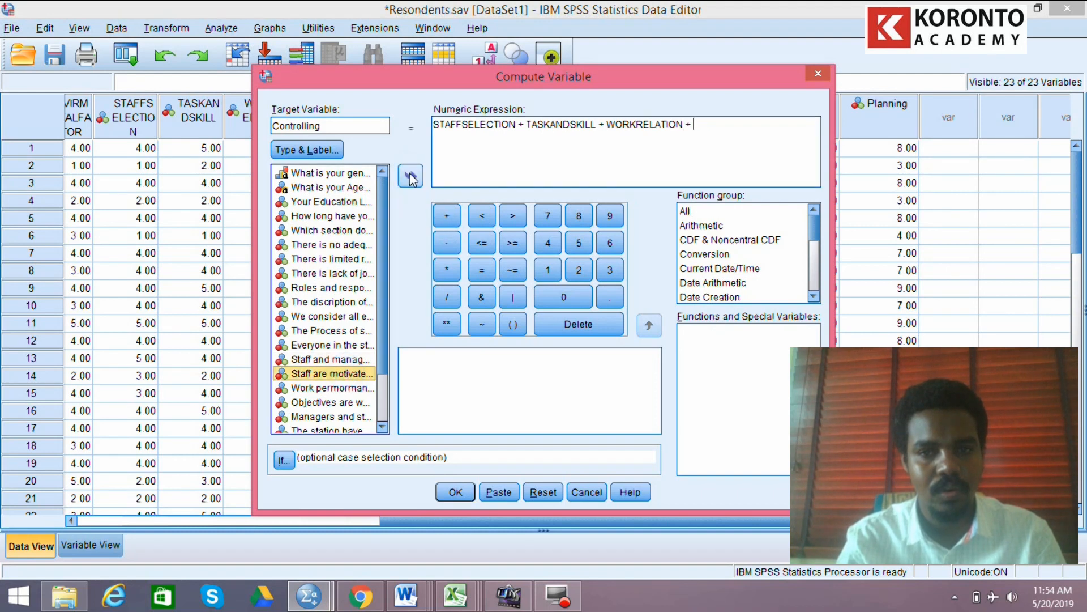
click(410, 176)
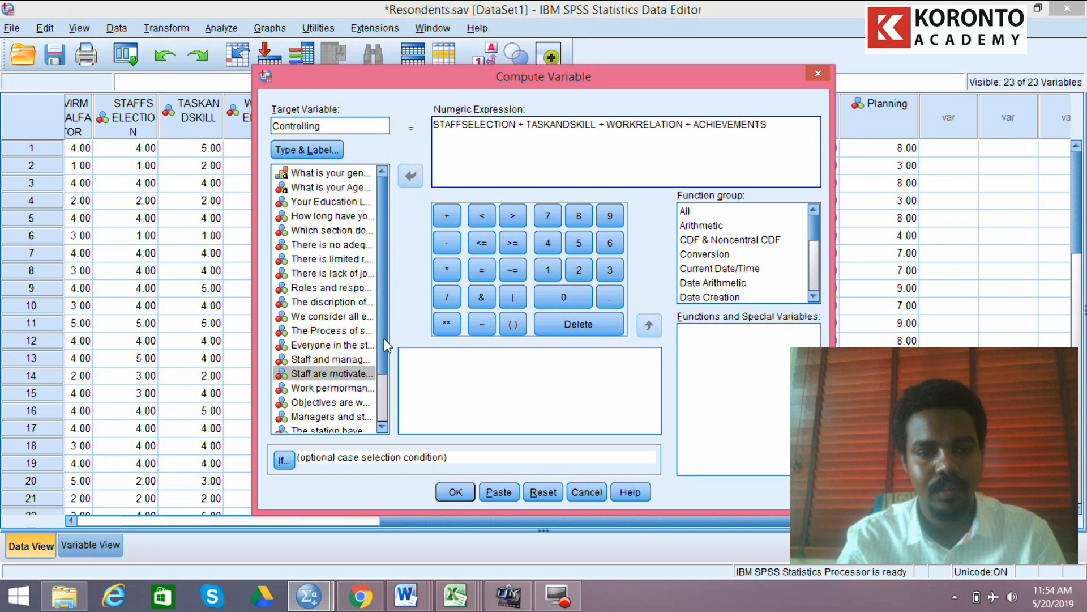
drag(384, 336, 386, 354)
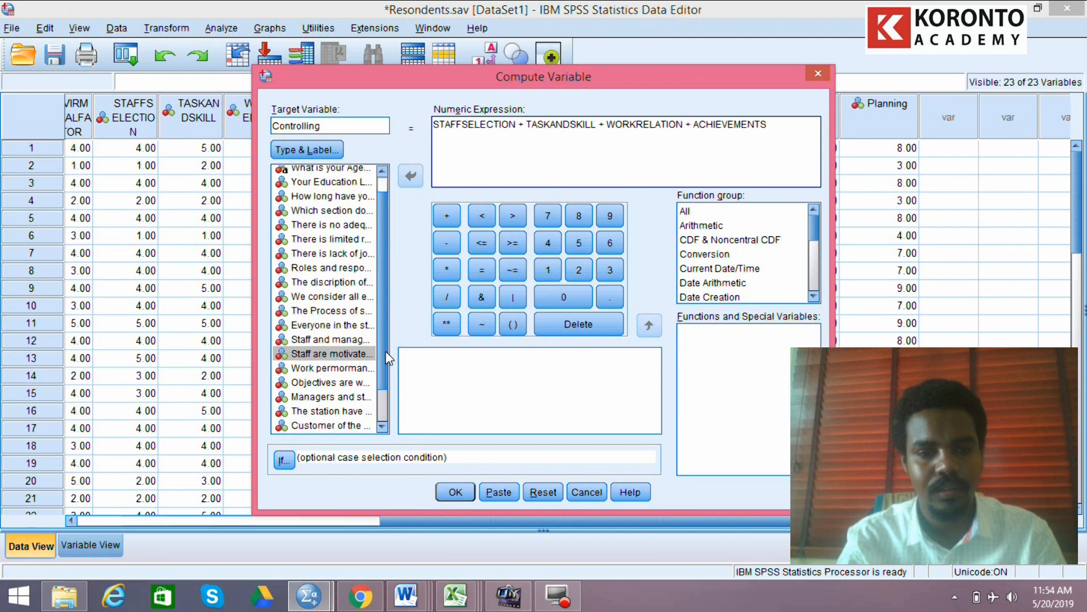
click(456, 492)
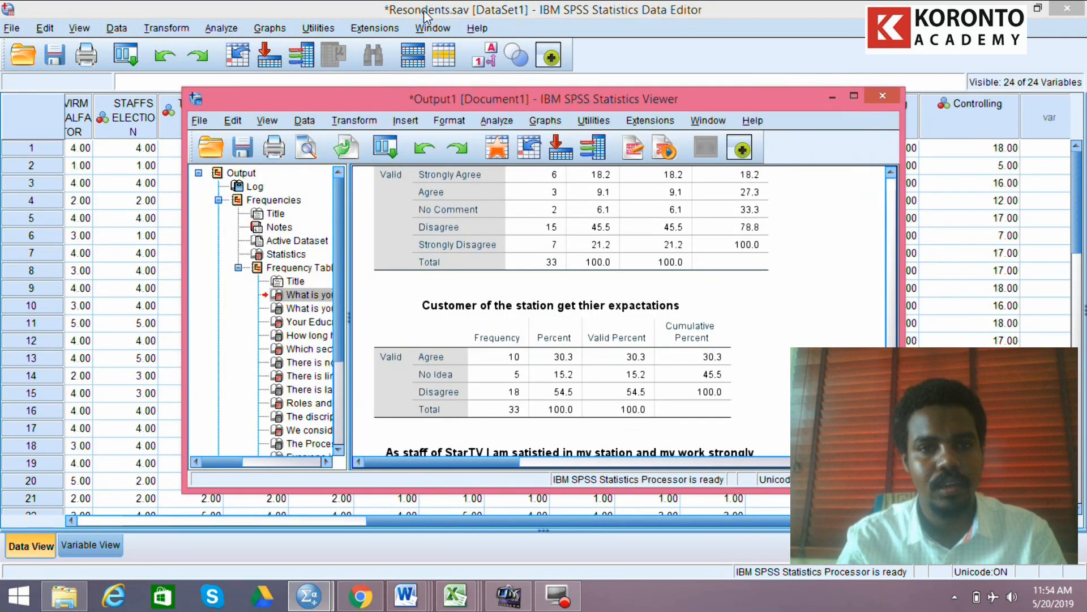
Return to the dataset, start another variable computation with the Controlling settings cleared and name the target variable Directing.
click(218, 28)
mouse_move(166, 29)
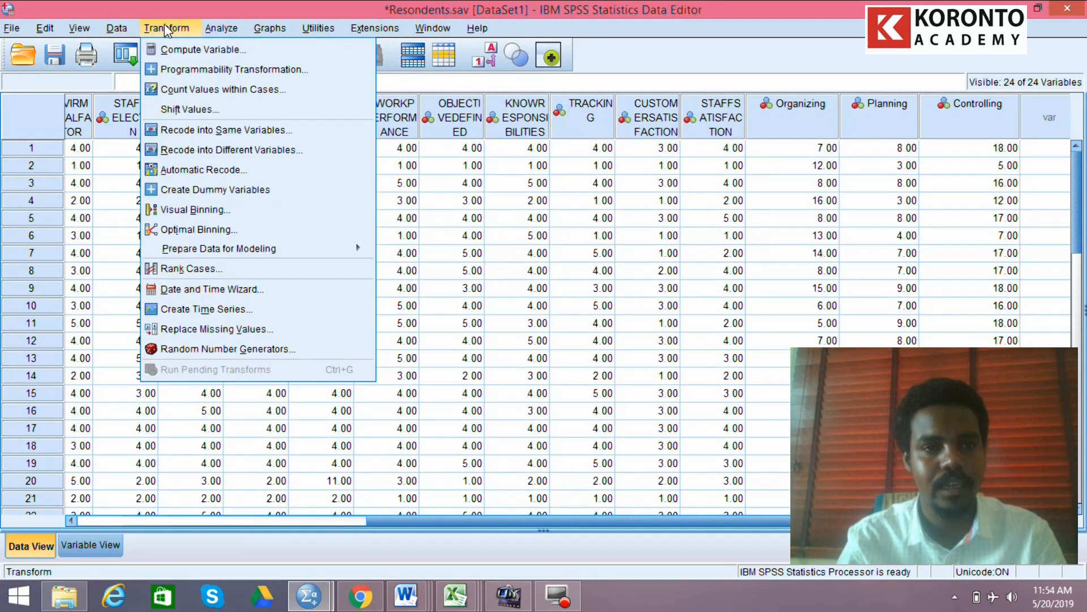
click(173, 49)
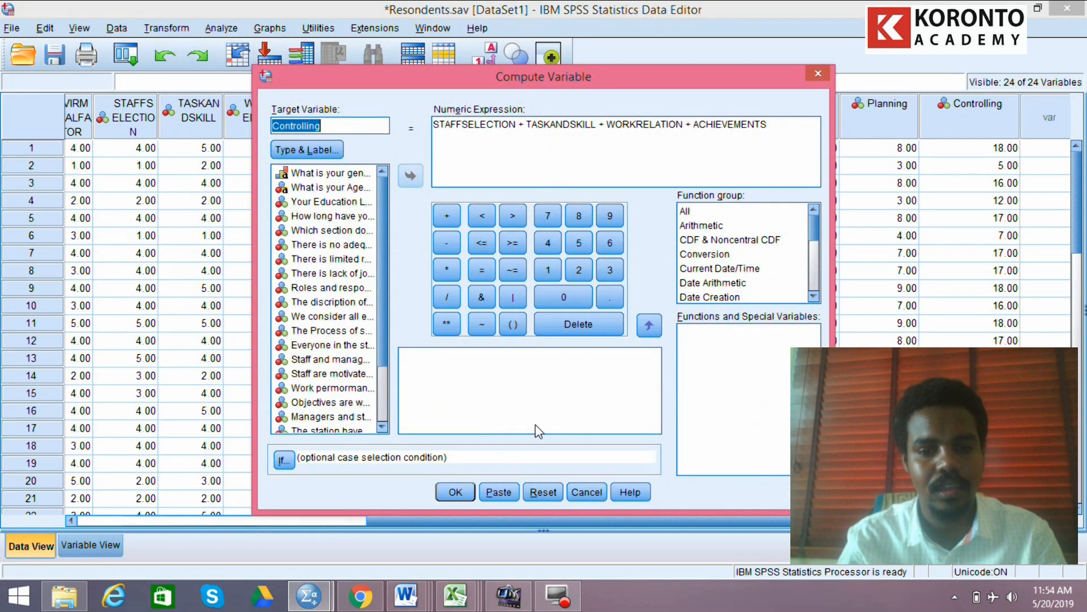
click(543, 492)
text(Di)
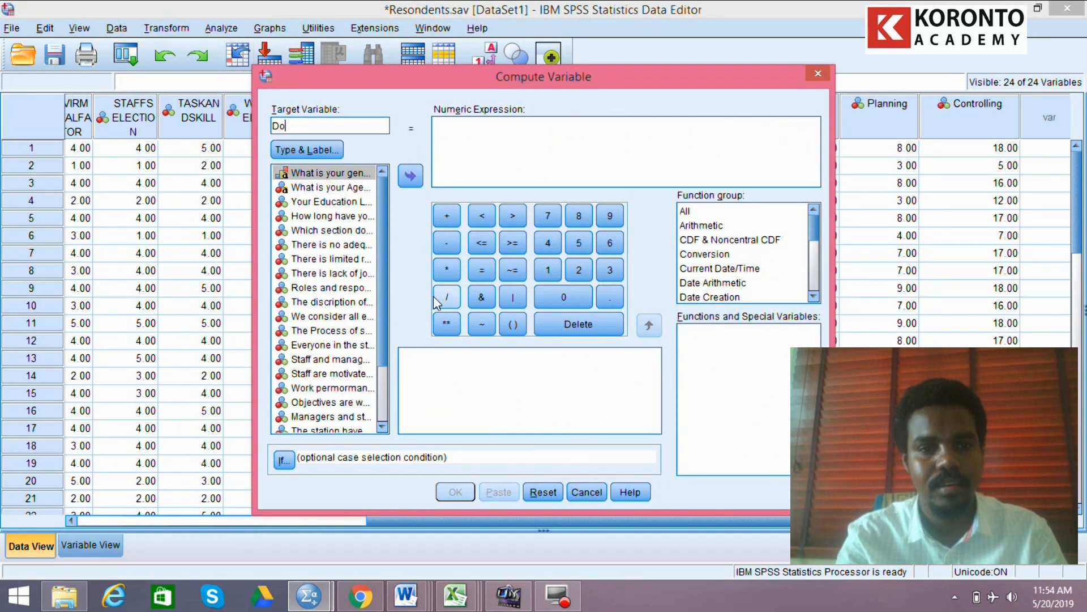
text(rec)
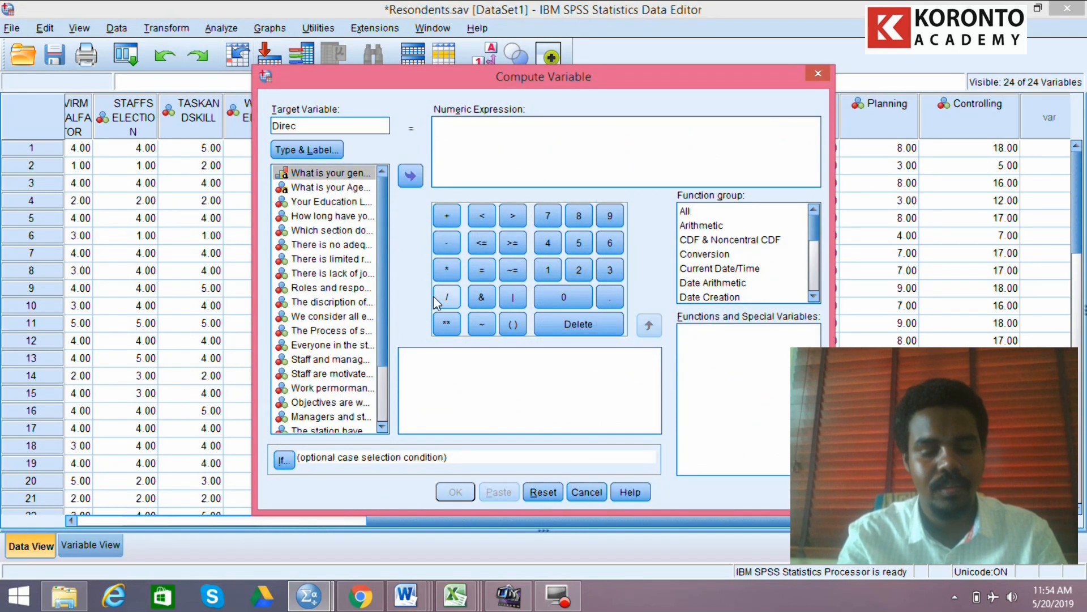
text(ting)
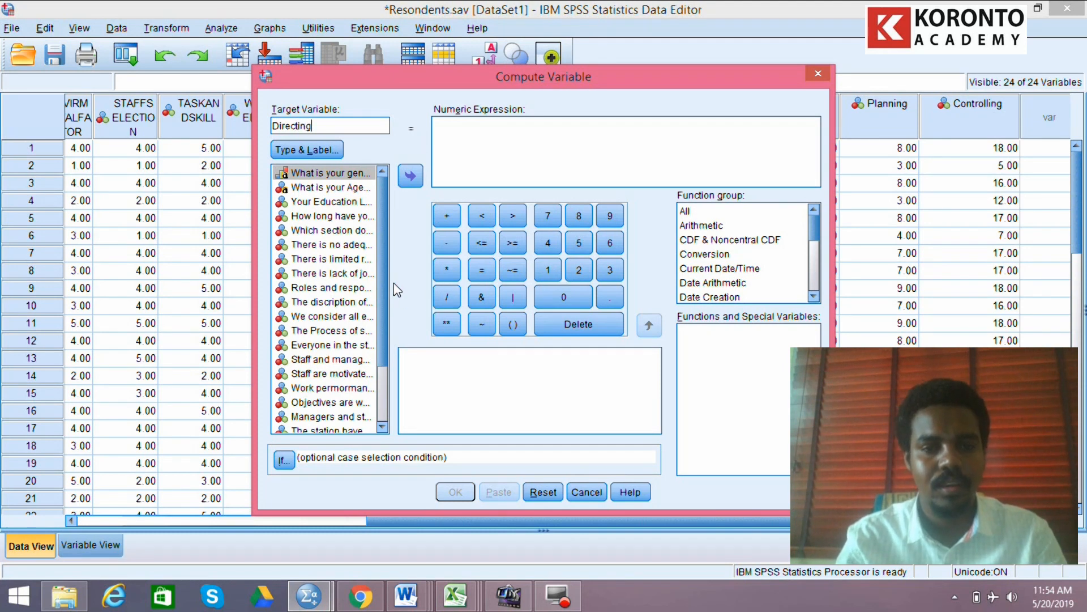
Begin the numeric expression for Directing with WORKPERFORMANCE + OBJECTIVEDEFINED, followed by another plus sign.
drag(384, 277, 384, 318)
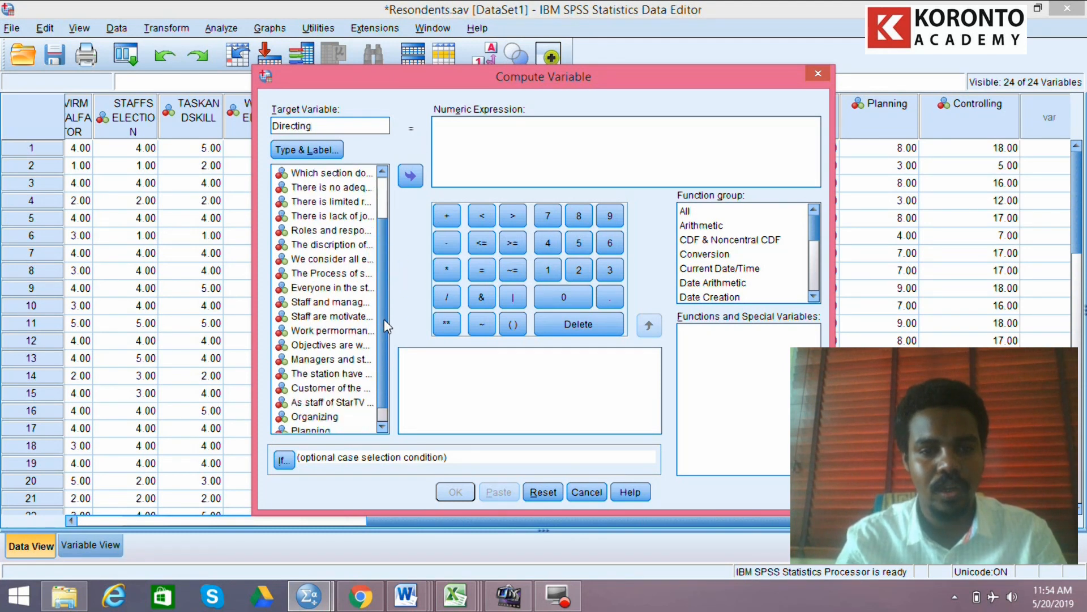
click(331, 331)
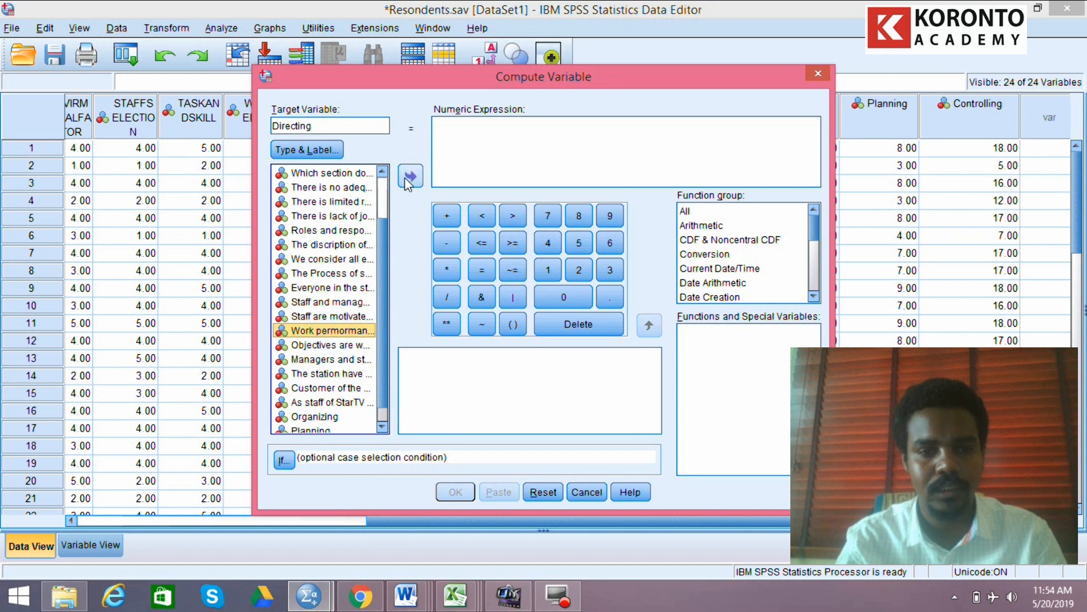
click(410, 176)
click(447, 216)
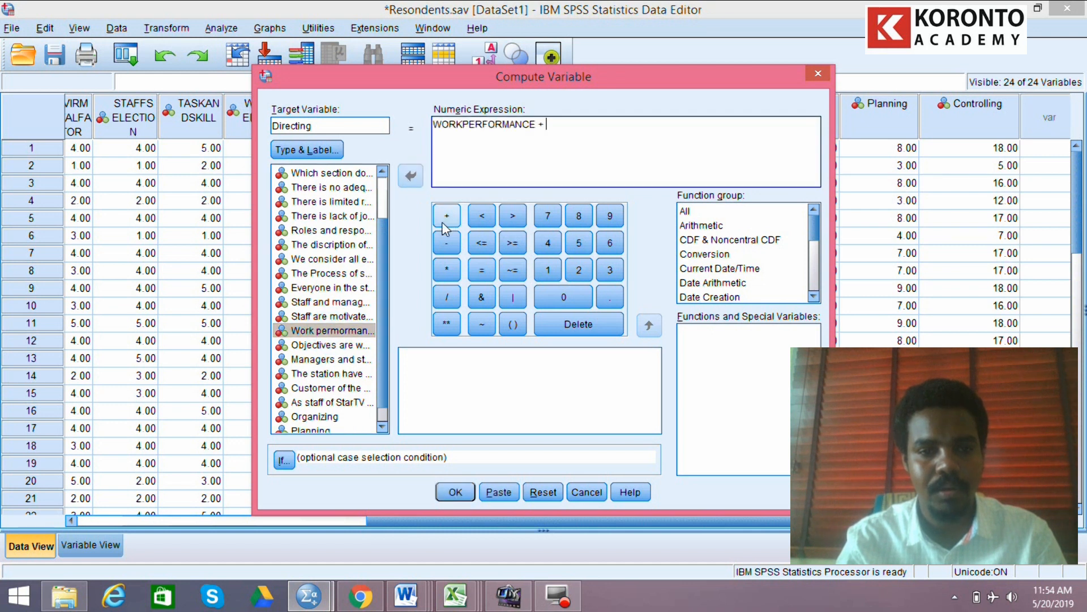
click(335, 345)
click(411, 177)
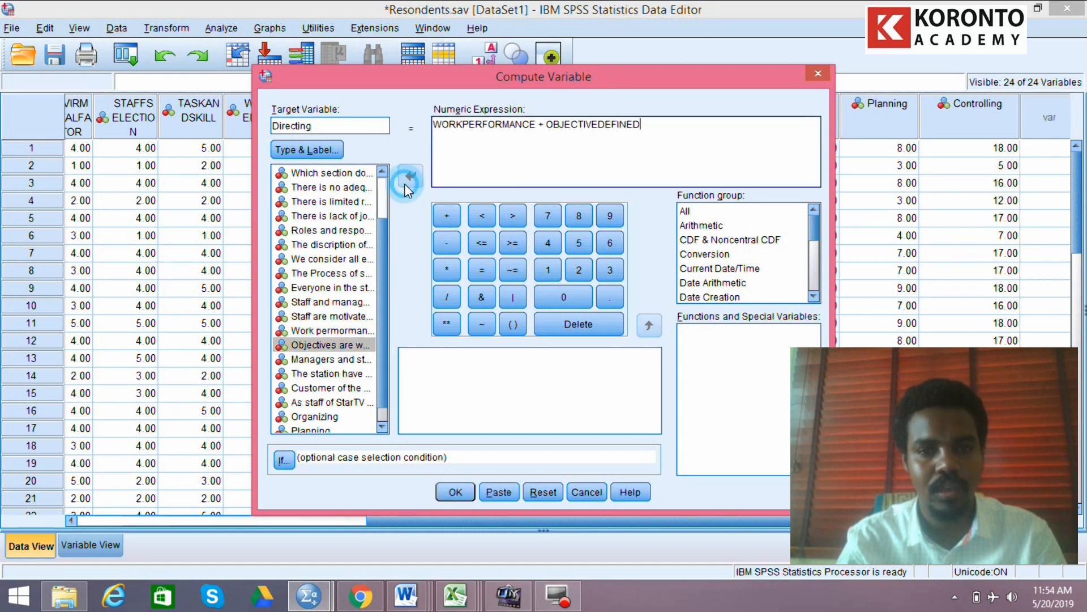
click(447, 216)
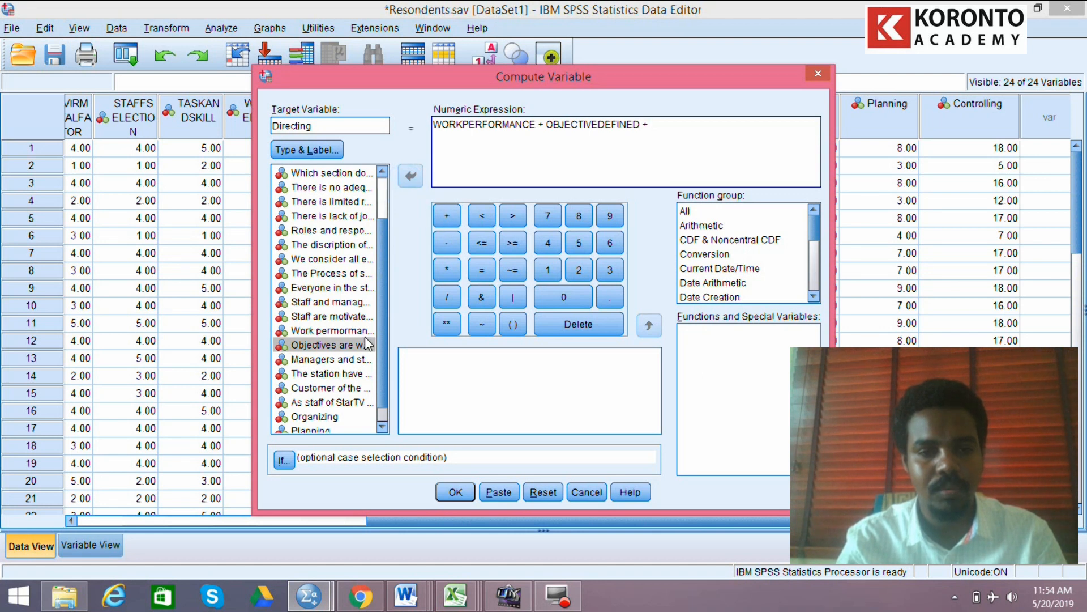
Complete the Directing expression with KNOWRESPONSIBILITIES + TRACKING, run the computation and return to the dataset.
click(333, 360)
click(411, 176)
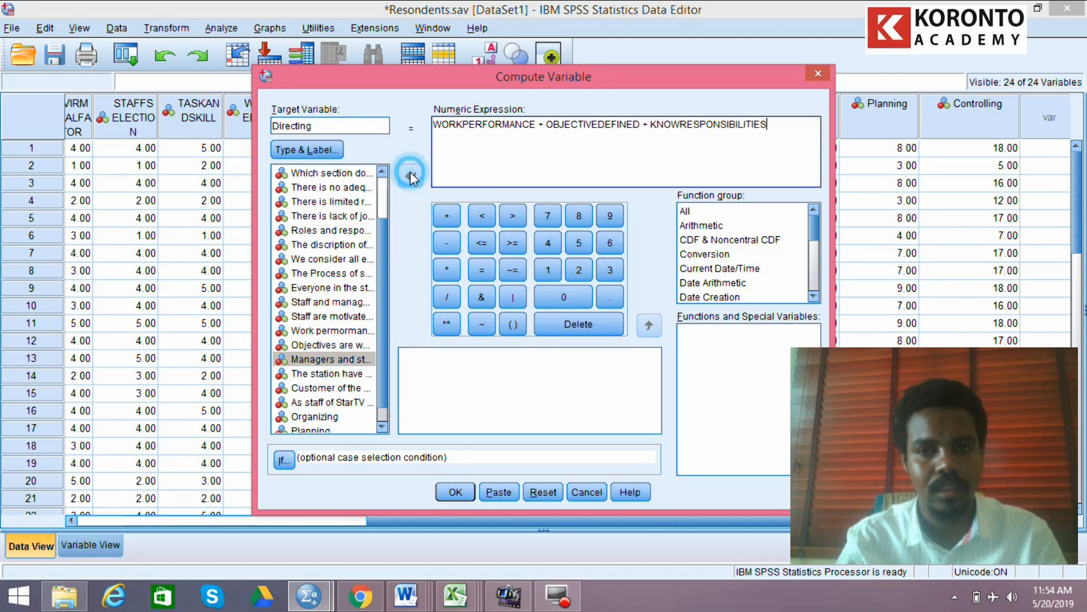
click(451, 217)
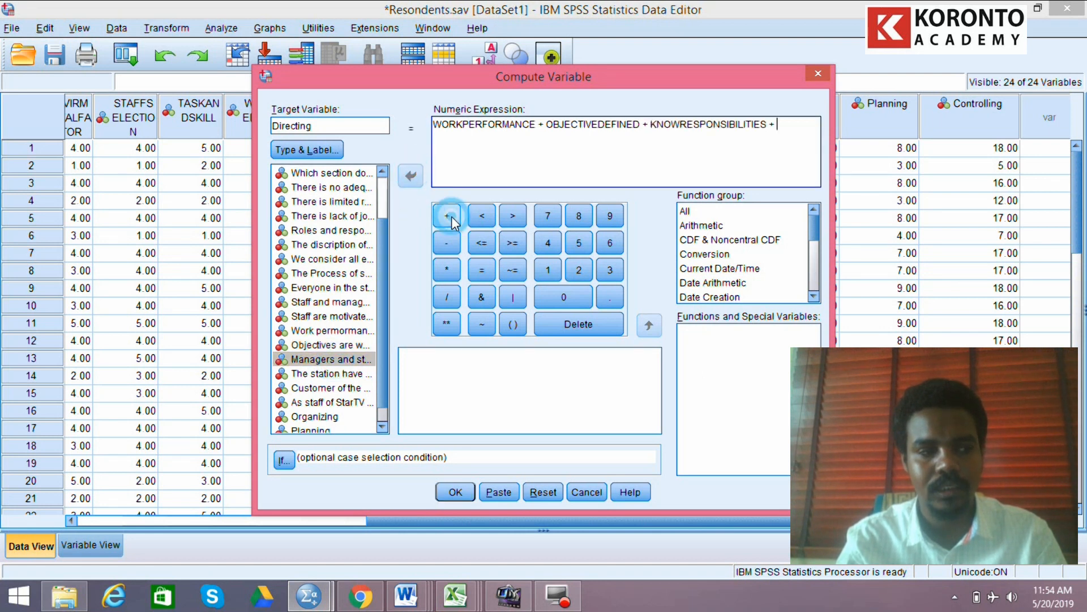
click(342, 374)
click(412, 175)
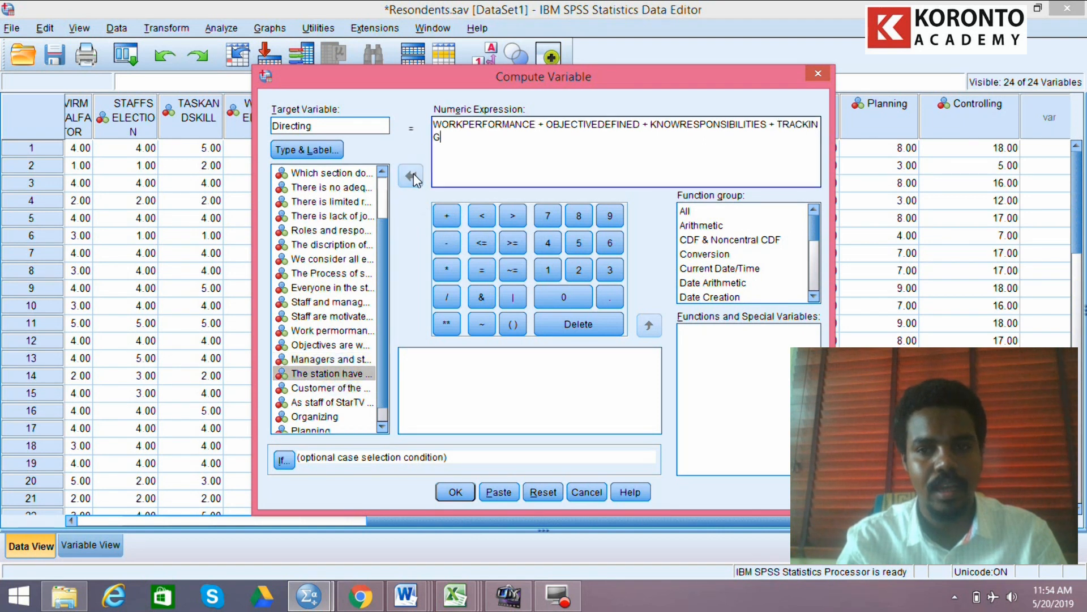
click(453, 490)
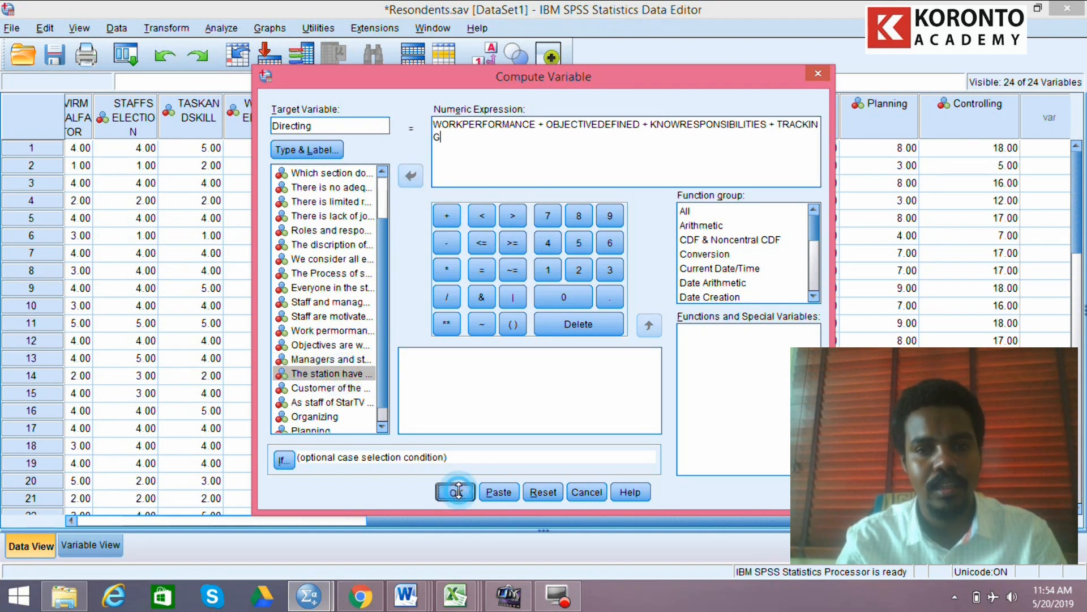
click(333, 16)
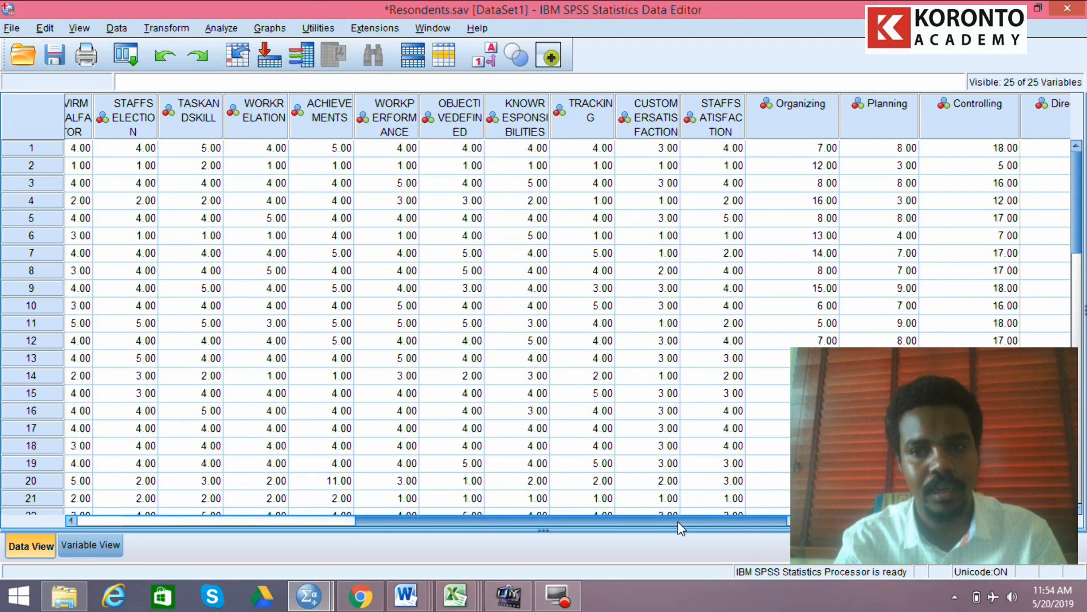
drag(681, 527, 775, 549)
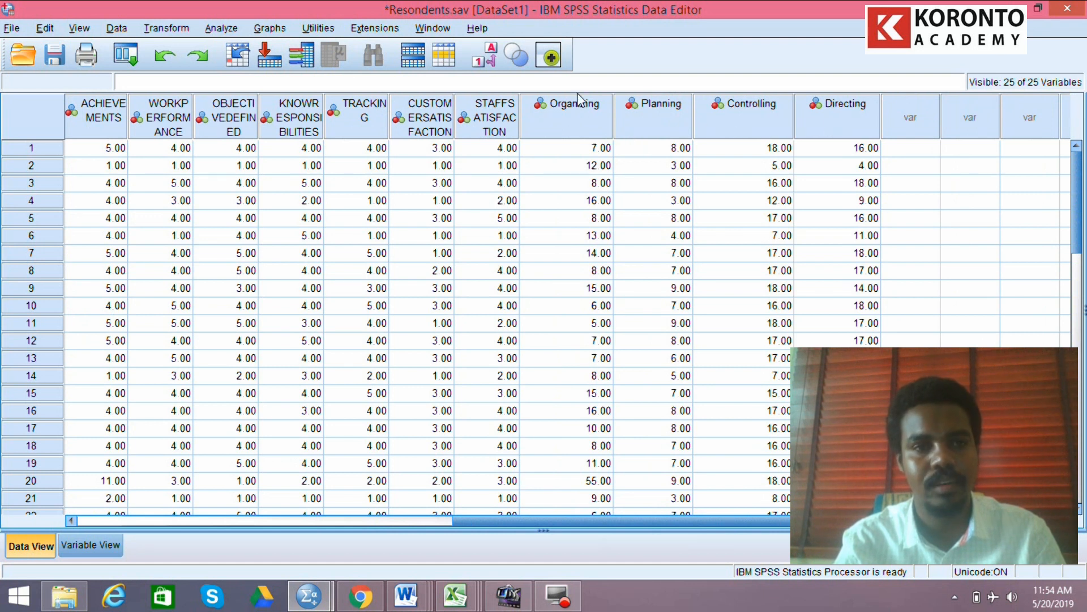
Start a new variable computation with the Directing settings cleared and Performance as the target variable.
click(166, 28)
click(173, 47)
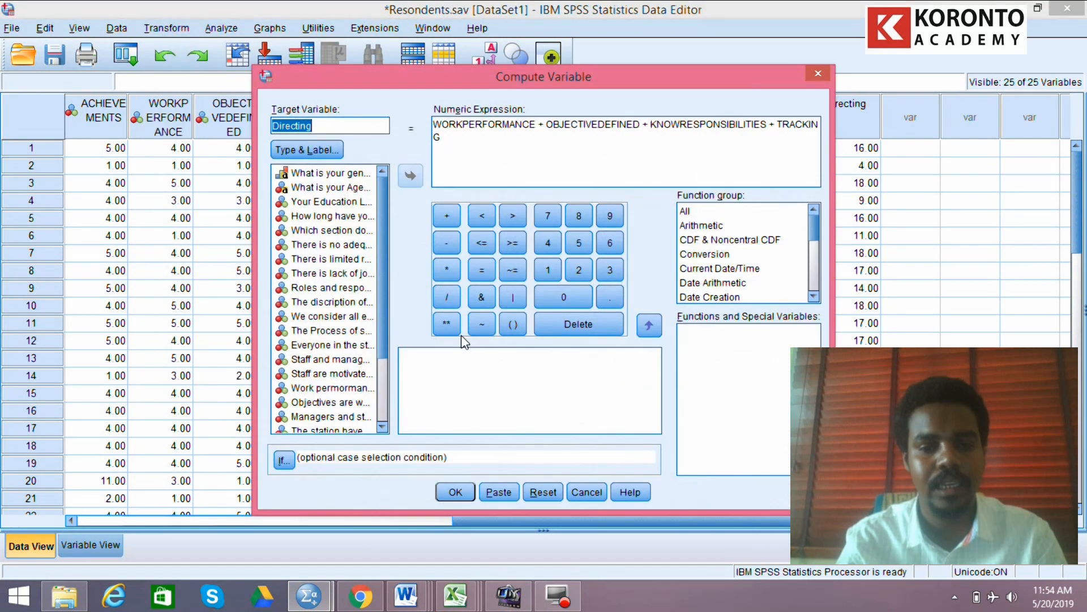
click(543, 492)
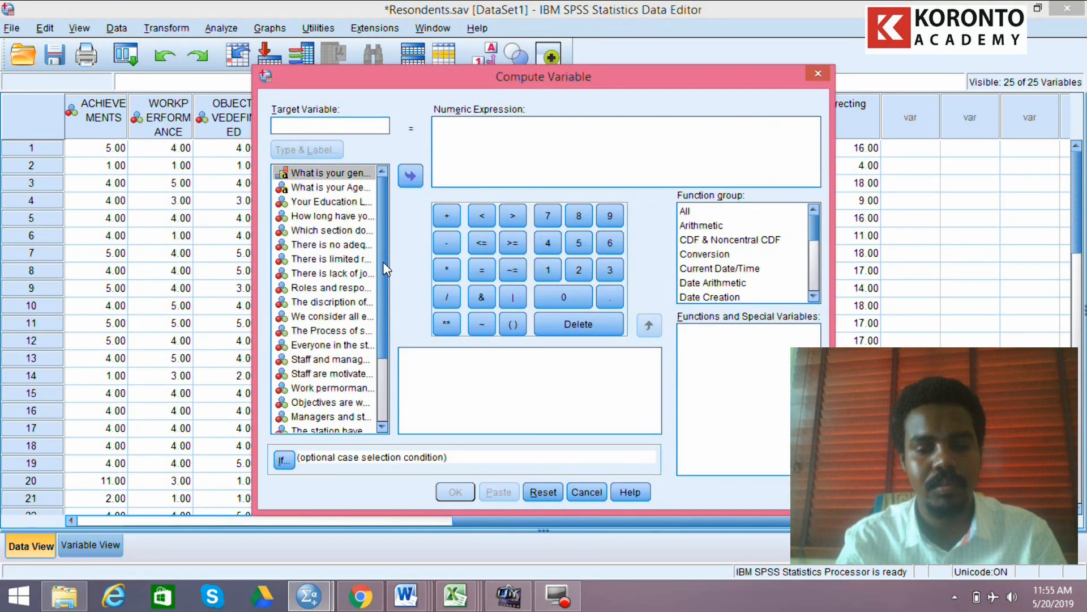
text(Performance)
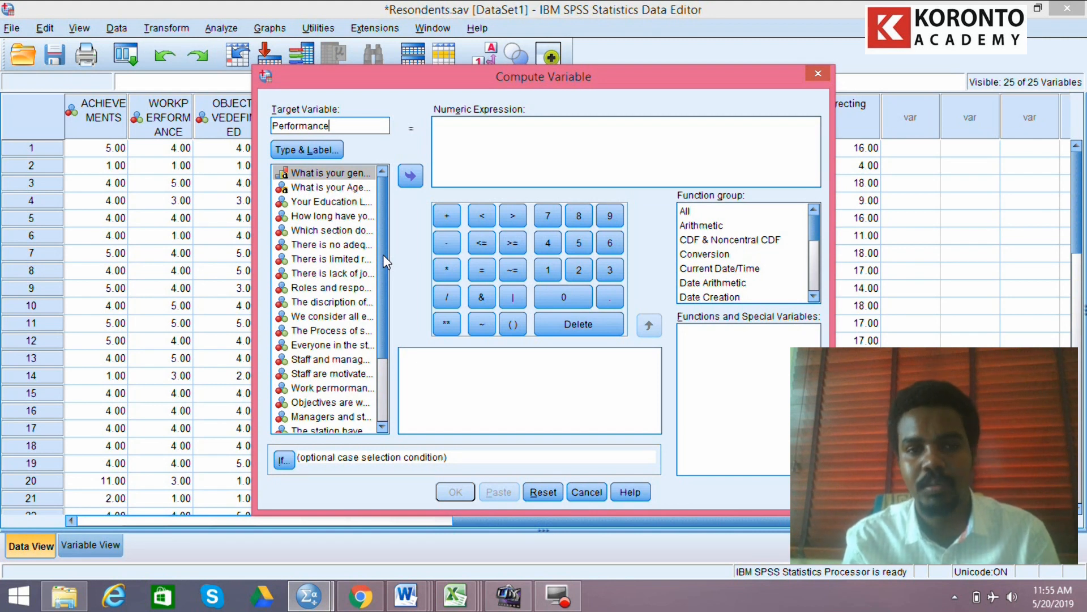
Compute Performance as CUSTOMERSATISFACTION + STAFFSATISFACTION and return from the output to the dataset.
drag(383, 253, 349, 379)
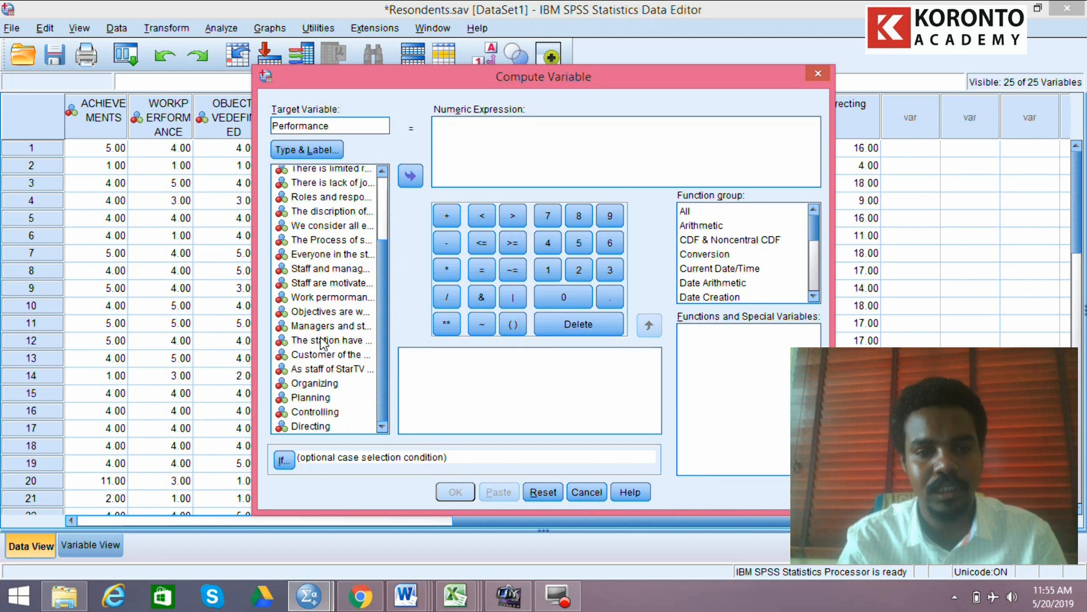
click(322, 354)
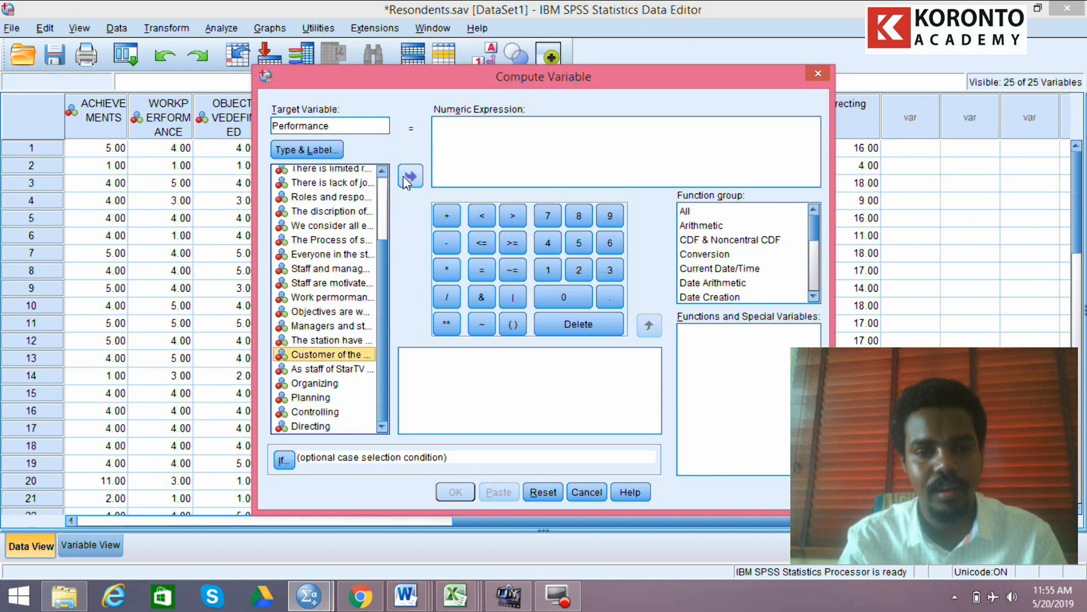
click(411, 177)
click(447, 215)
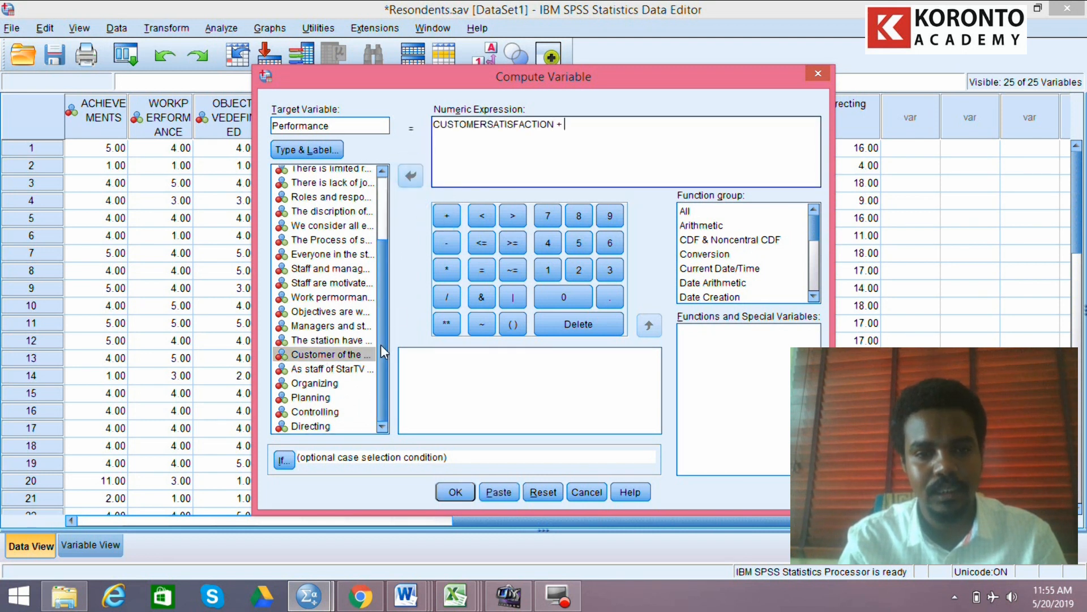
click(359, 368)
click(420, 175)
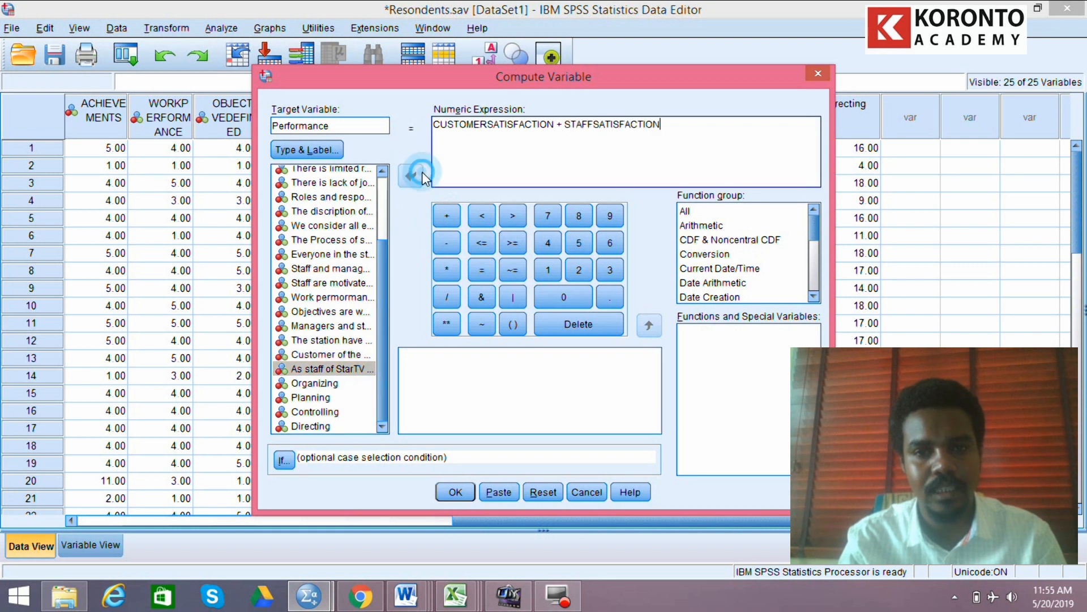
click(455, 491)
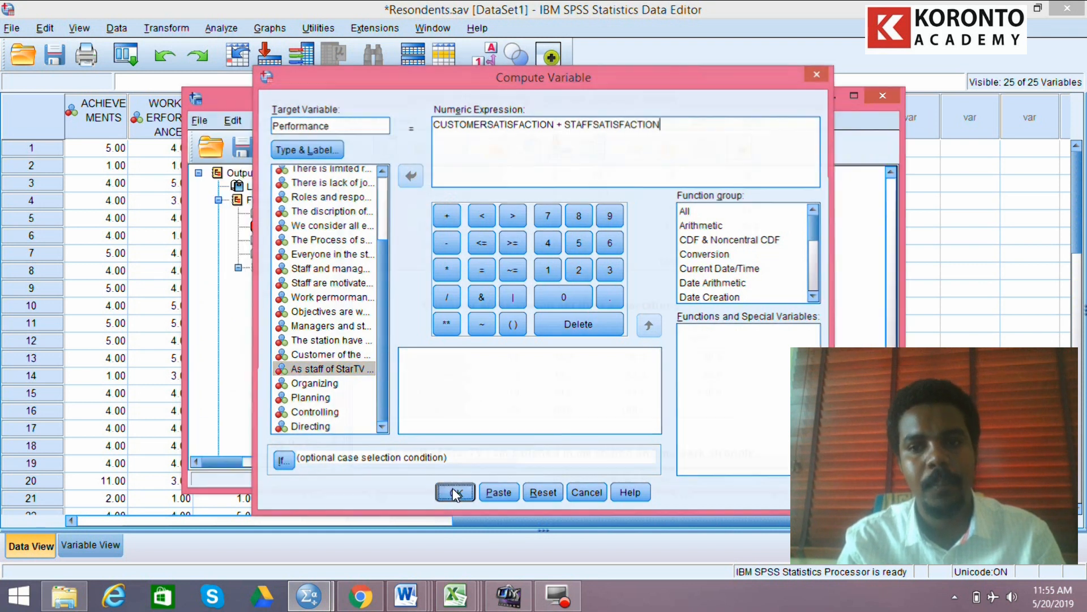
click(1080, 169)
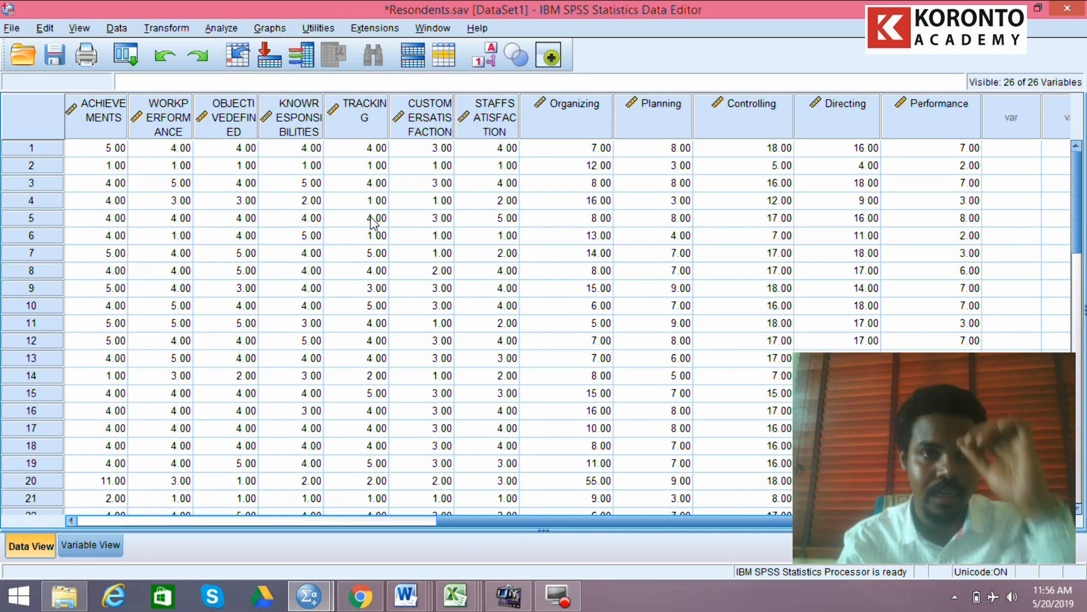
Open the setup for a linear regression analysis of the dataset.
click(221, 29)
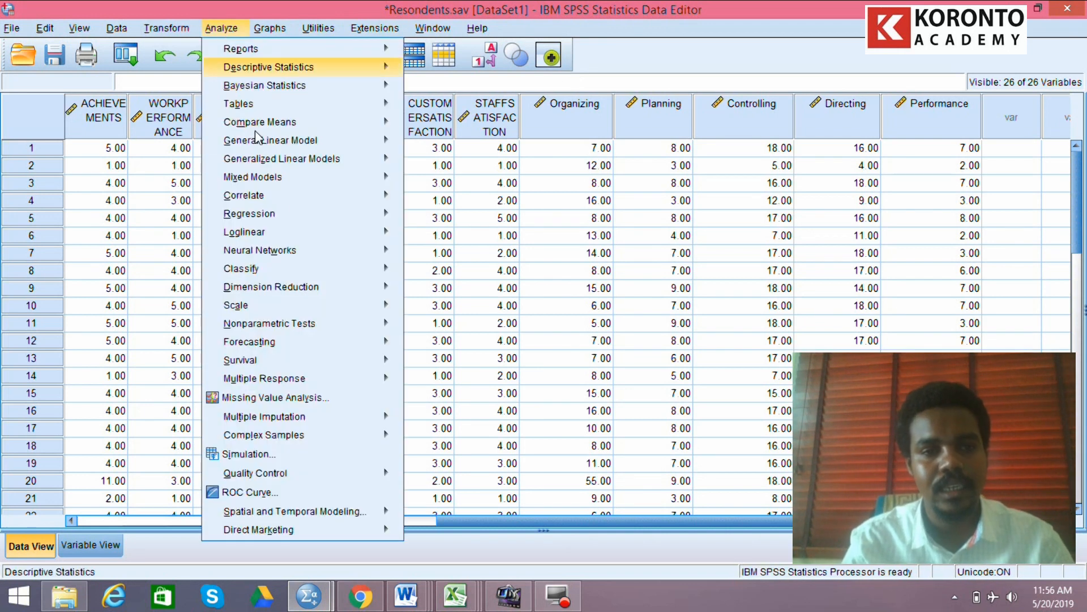
mouse_move(304, 227)
mouse_move(337, 216)
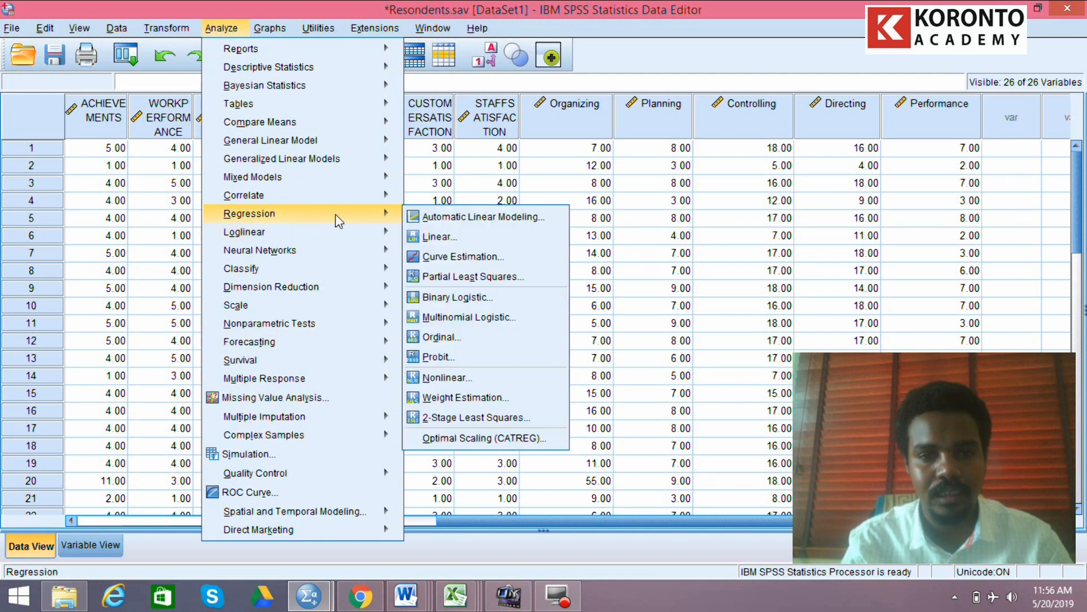
click(448, 235)
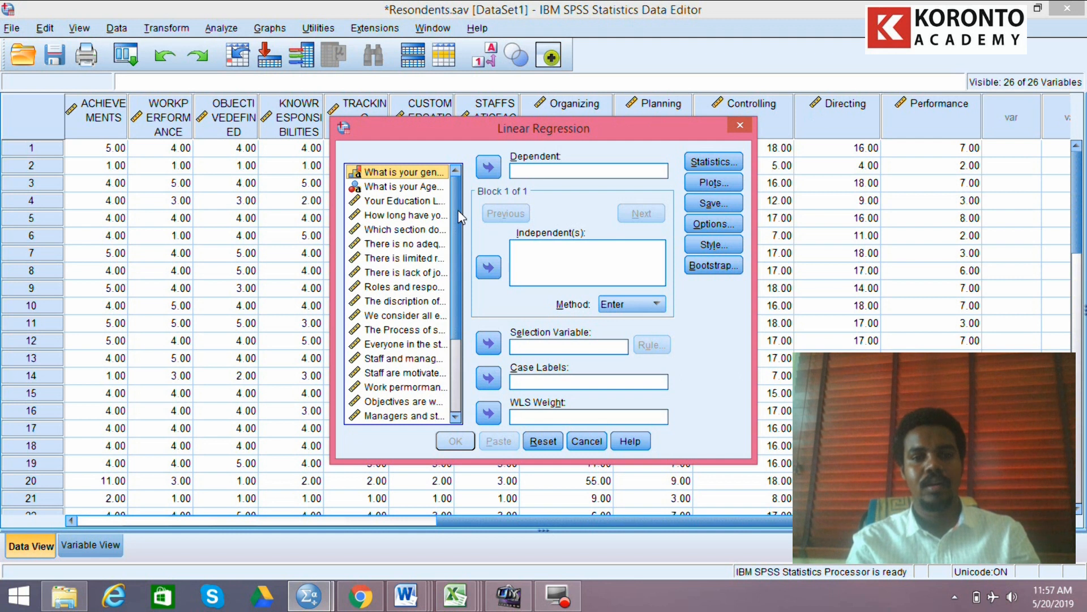
Set Performance as the dependent variable of the linear regression.
drag(457, 211, 453, 312)
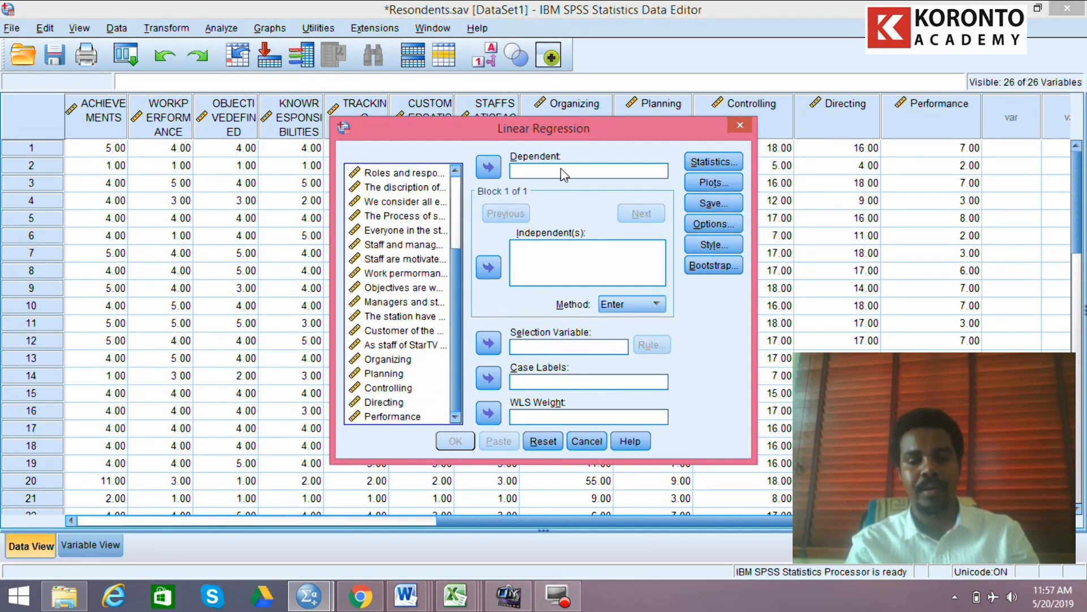
click(414, 419)
click(403, 418)
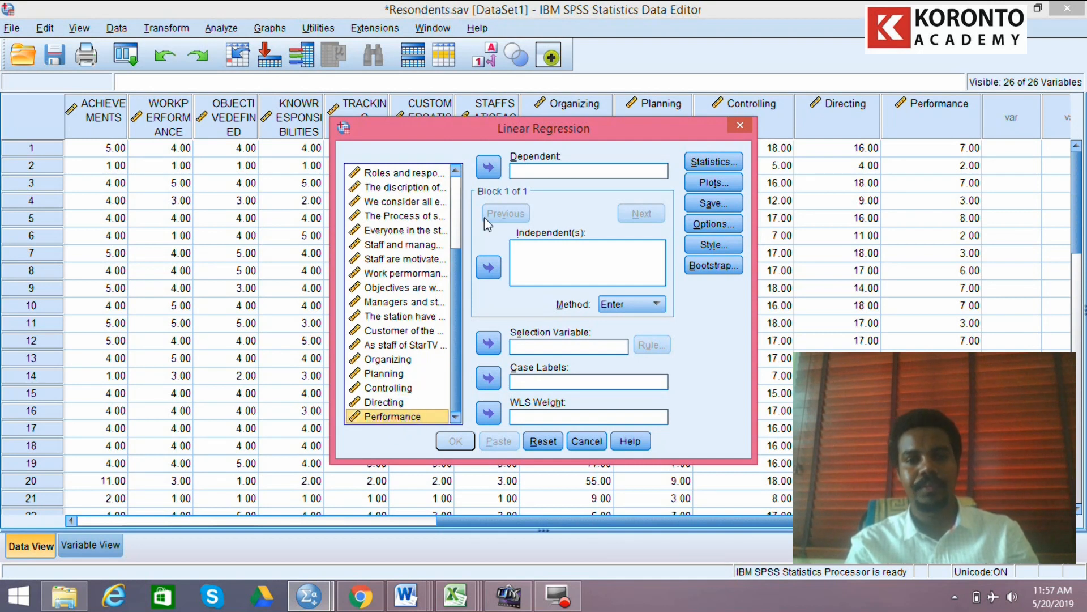
click(491, 166)
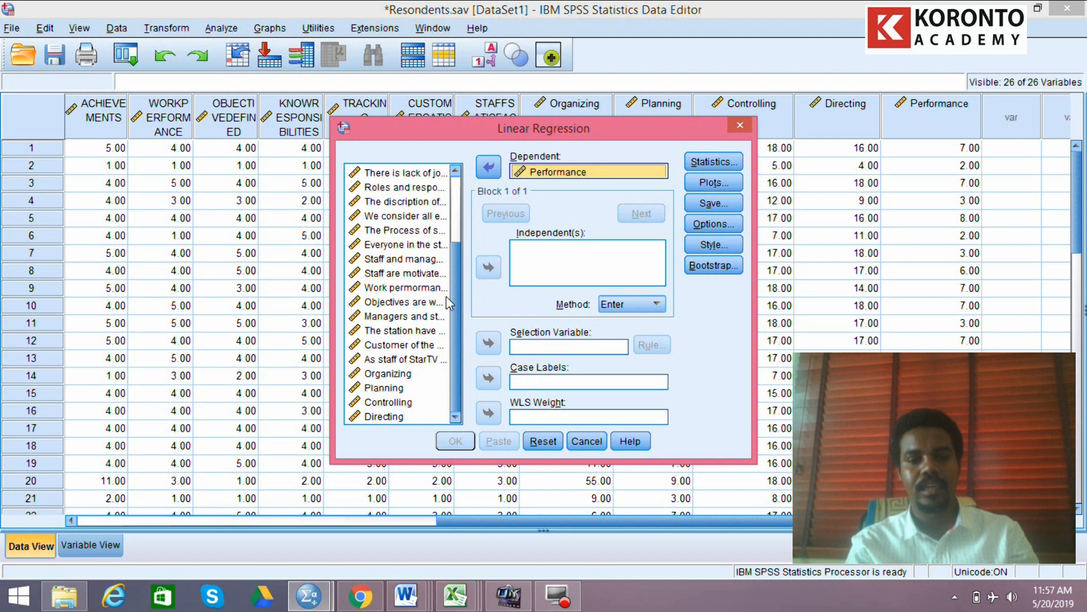
Add Organizing, Planning, Controlling and Directing together as the independent variables of the regression.
click(396, 375)
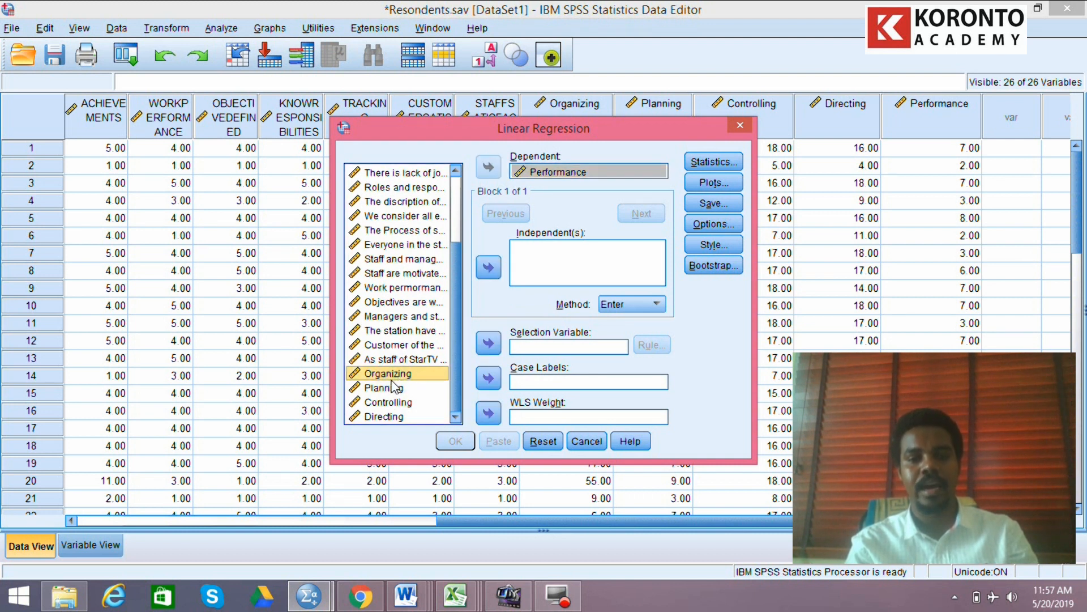
shift+click(388, 402)
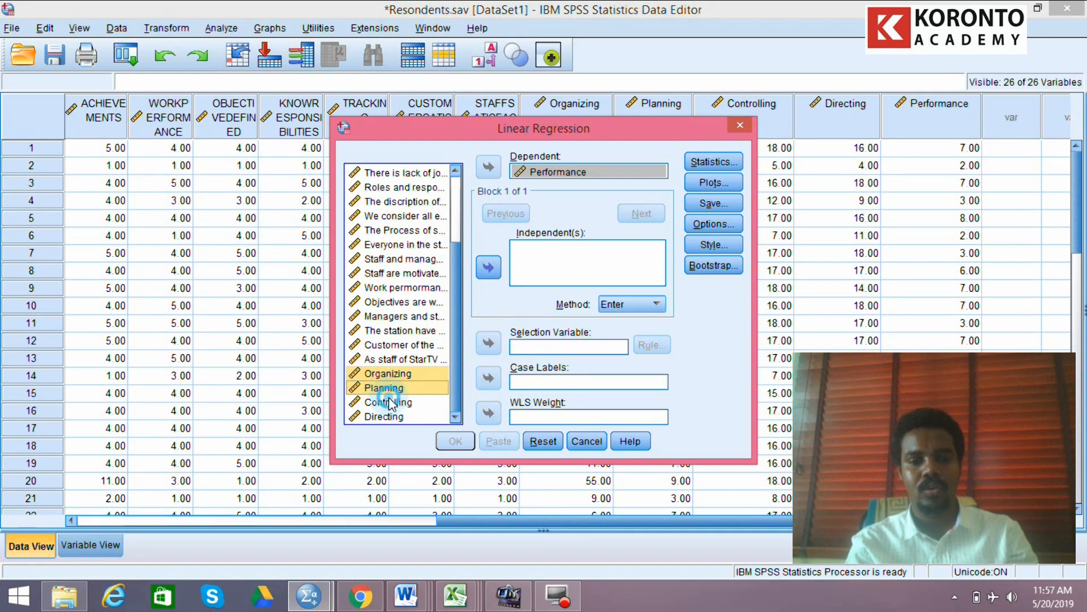
shift+click(390, 422)
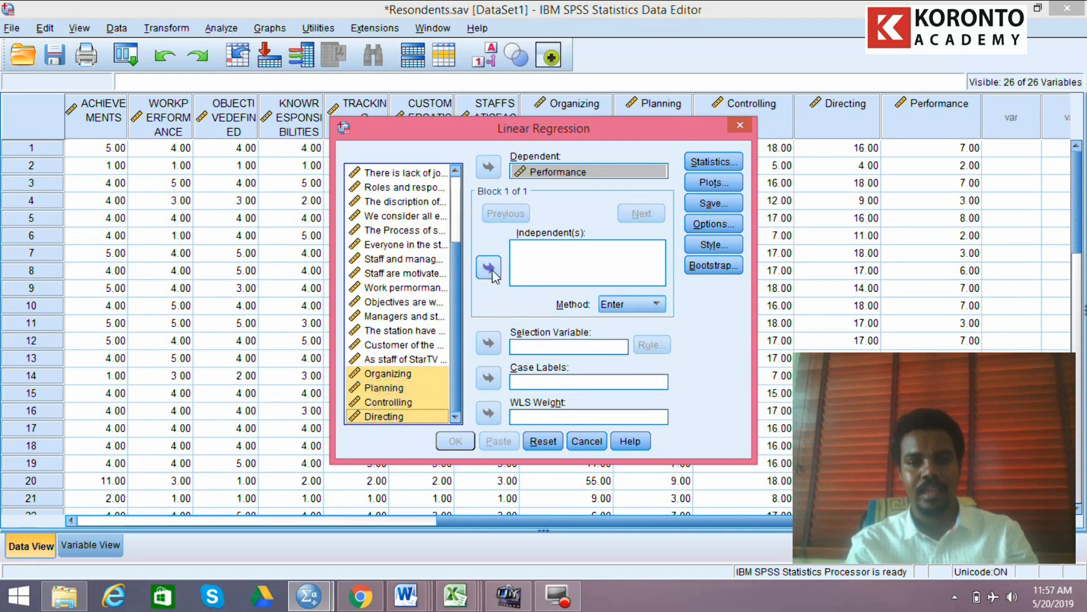
click(491, 268)
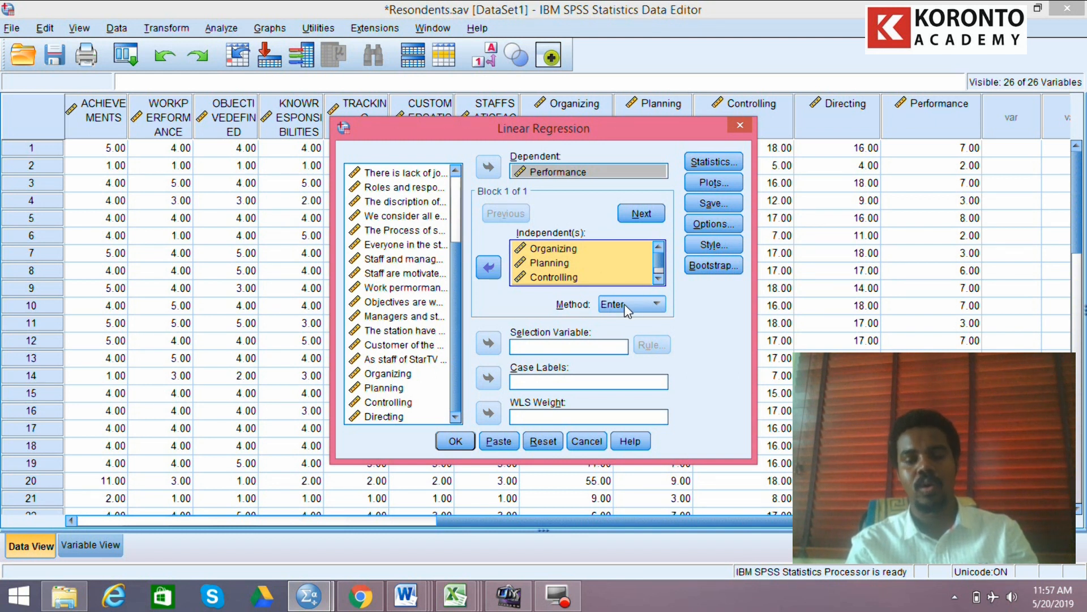
Include R squared change in the regression statistics and run the linear regression.
click(713, 163)
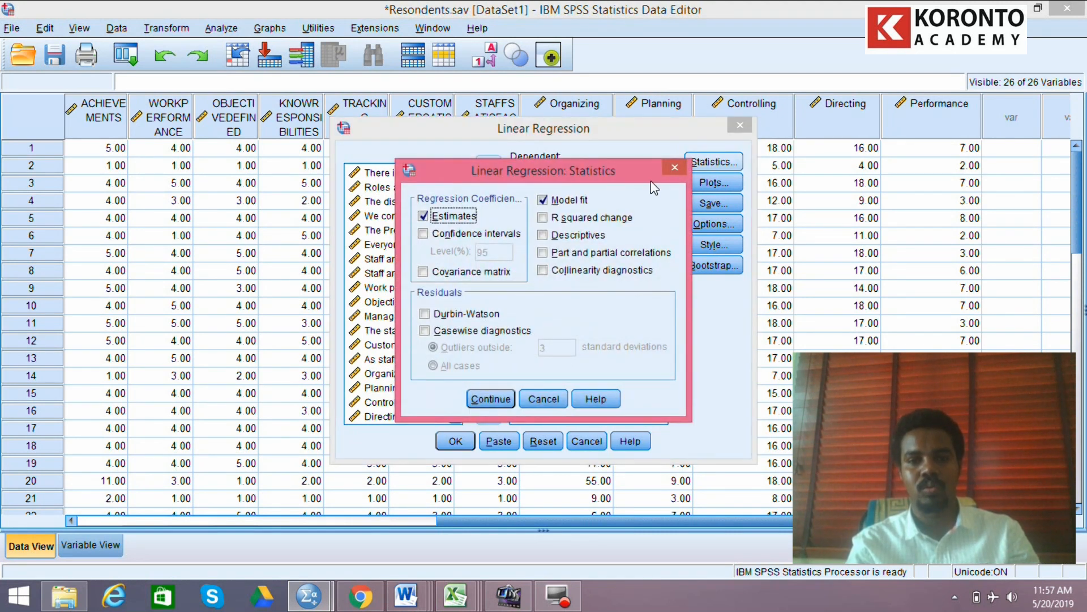
click(609, 218)
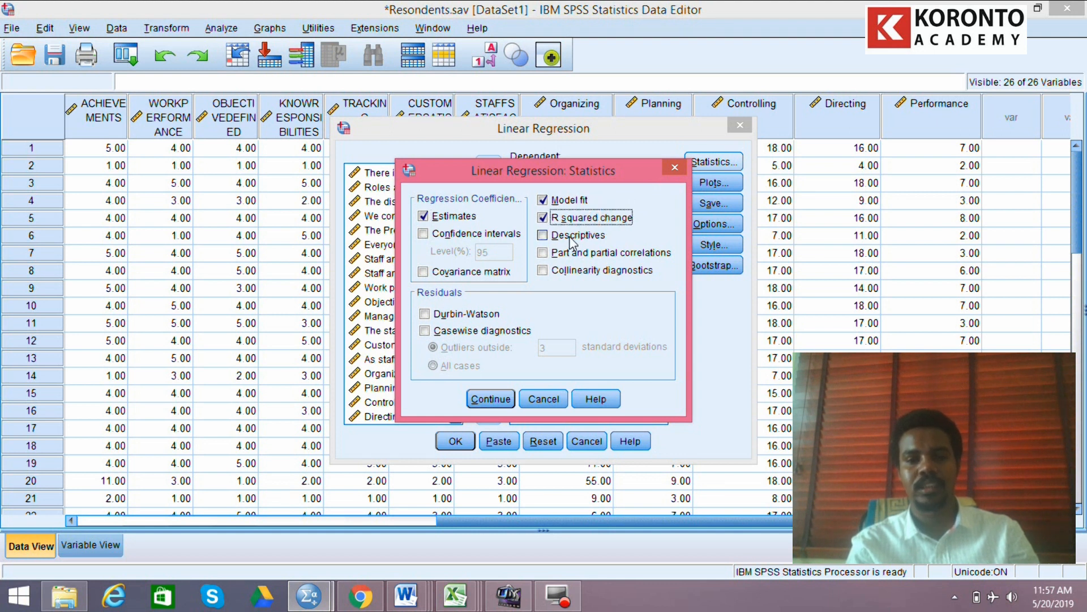
click(492, 398)
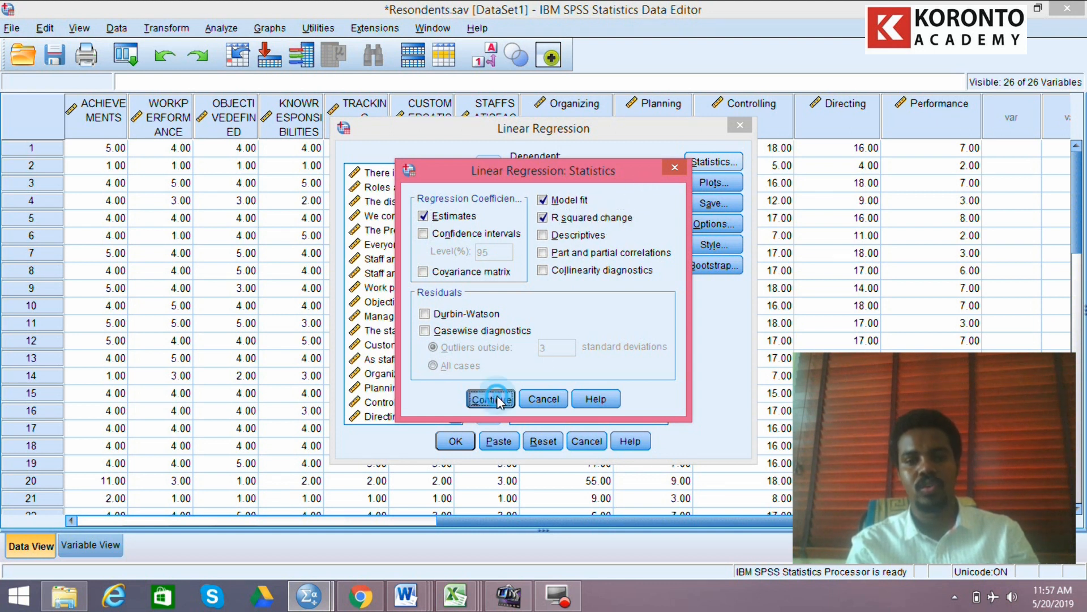
click(456, 441)
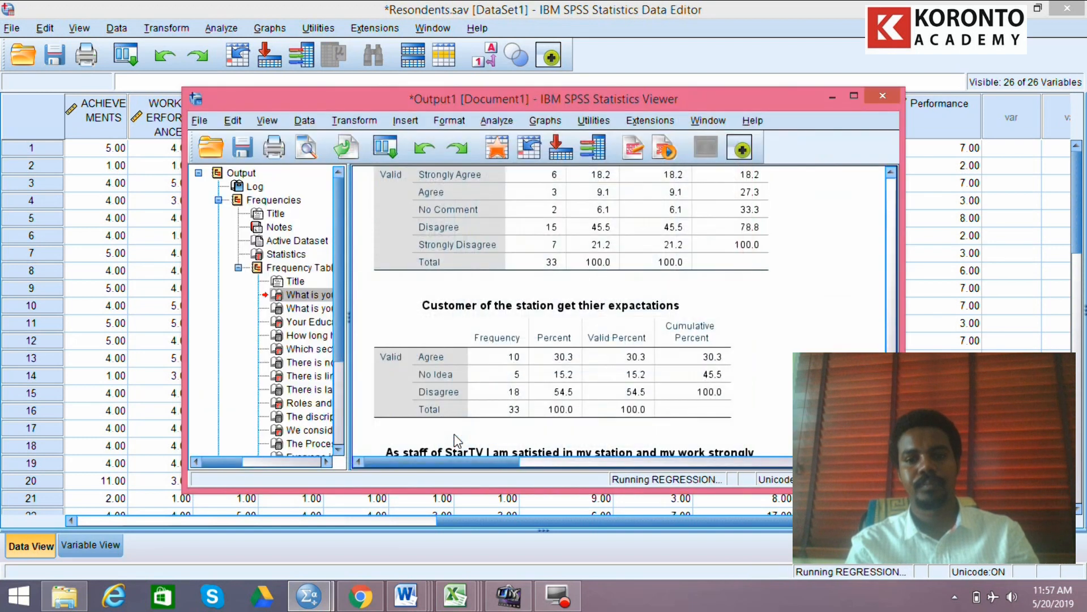
Enlarge the output window, examine the regression's Model Summary, ANOVA and Coefficients tables, and return to the dataset.
click(855, 97)
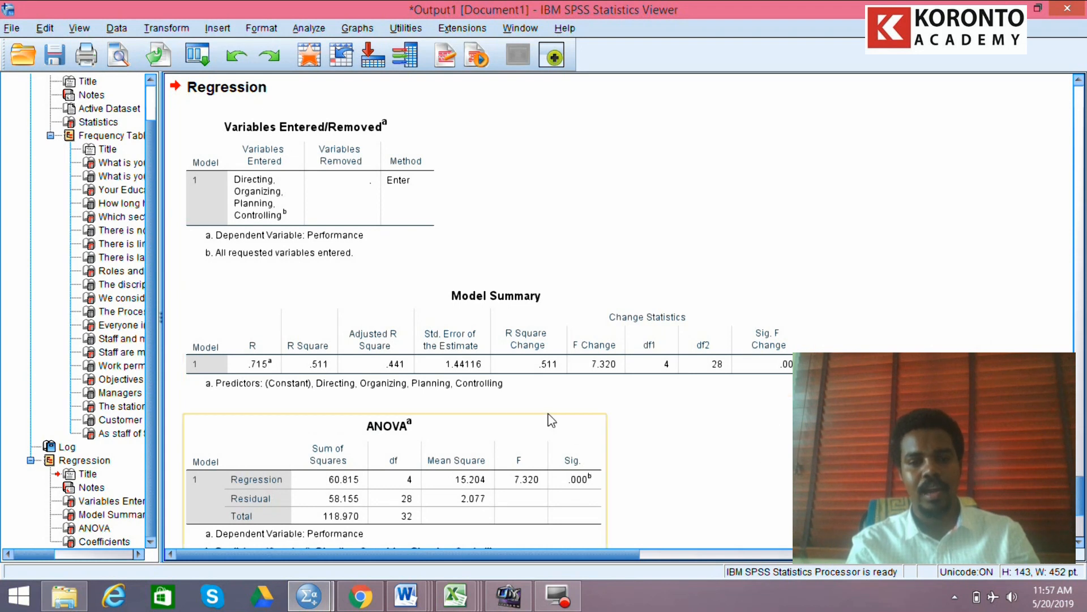
drag(1079, 510, 1079, 537)
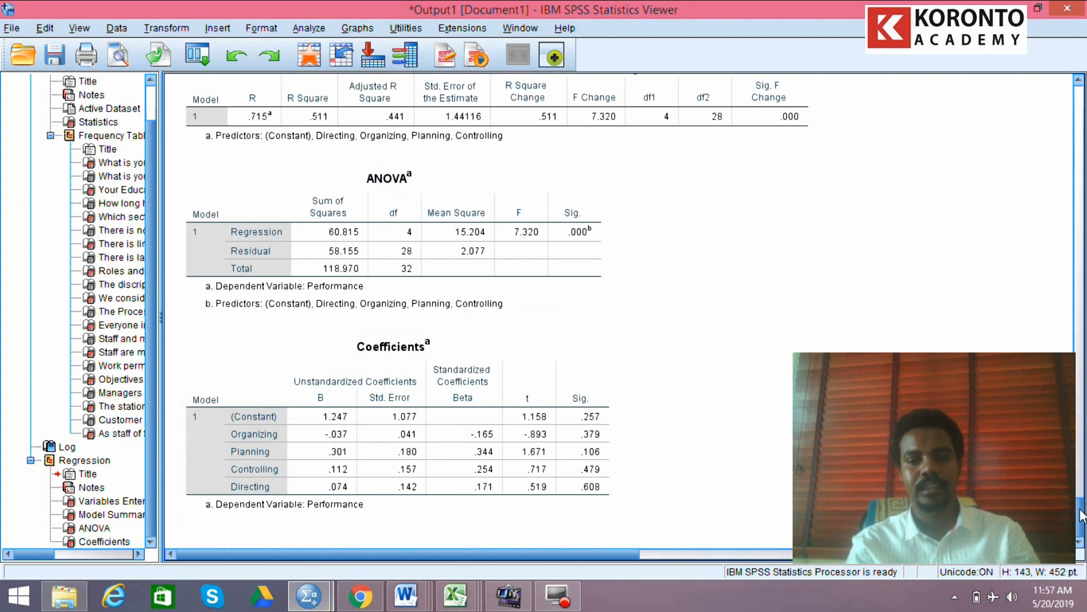
drag(1081, 512, 1082, 479)
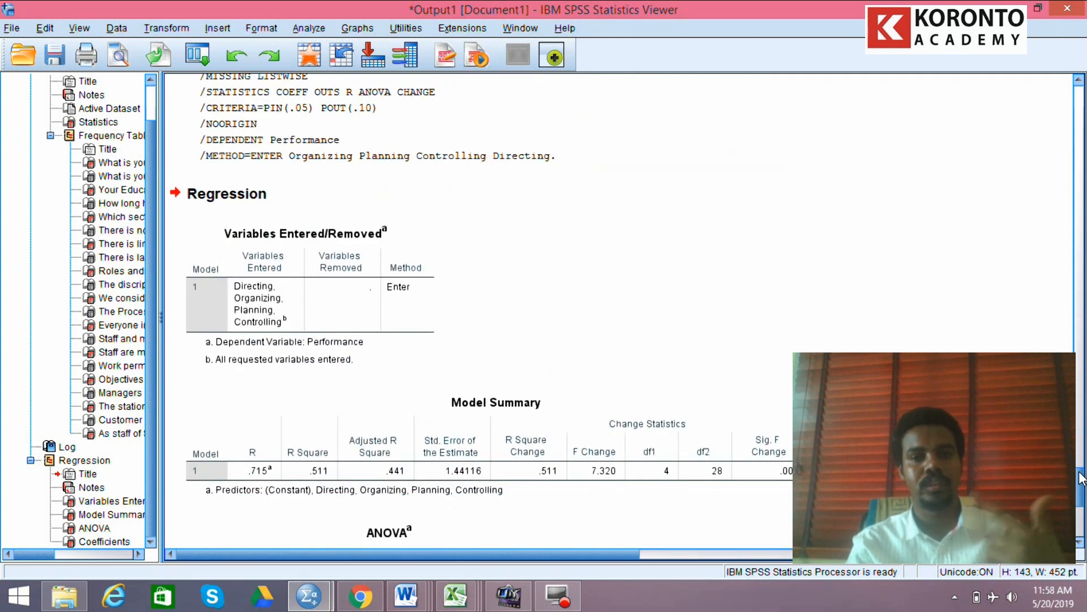
drag(1082, 479, 1081, 516)
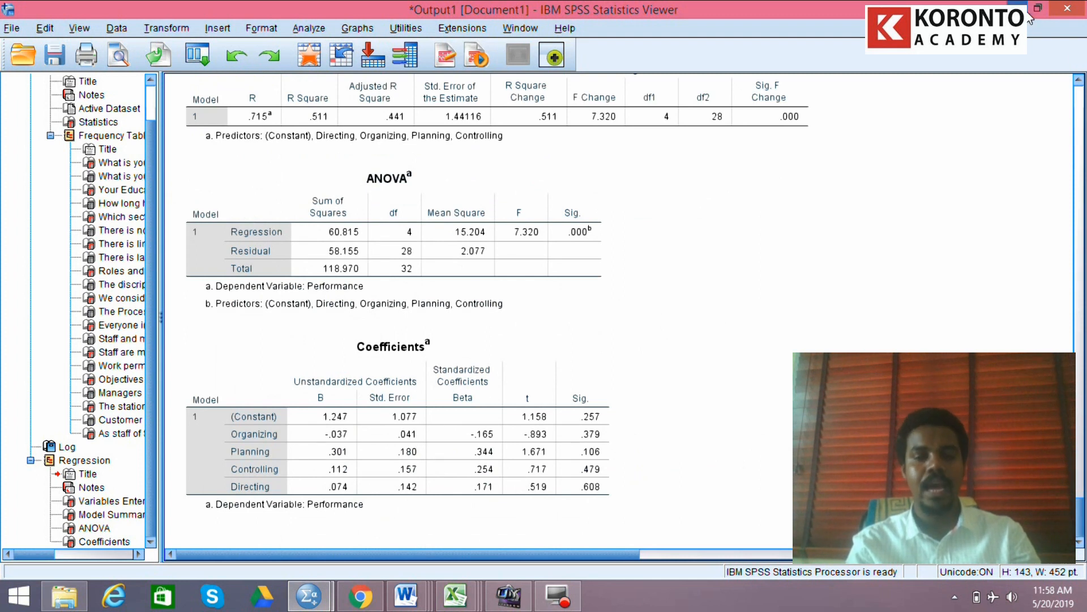
click(1029, 19)
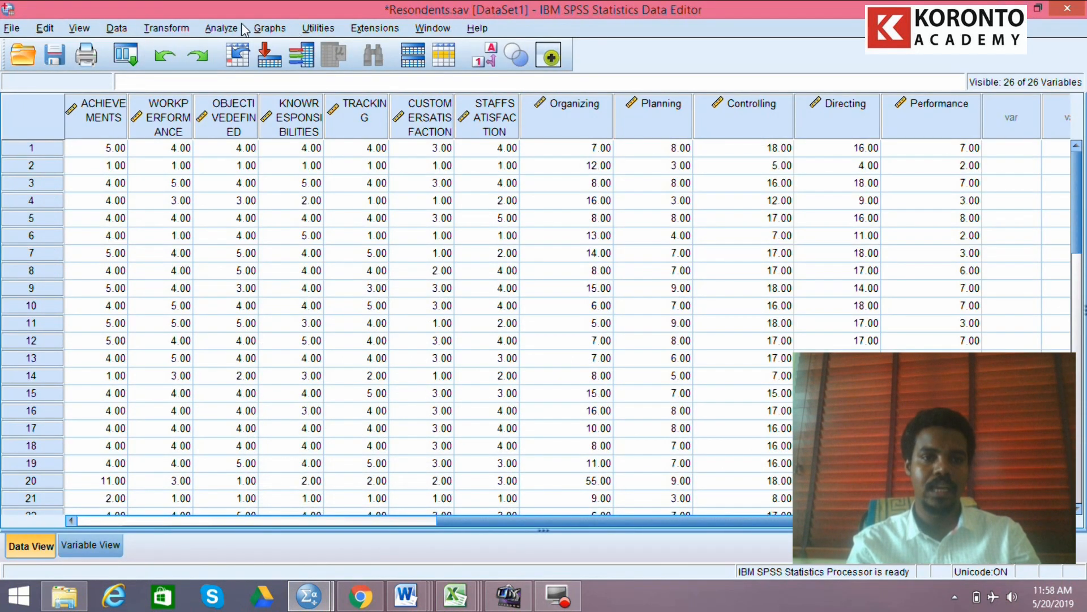
Set up a bivariate correlation with Organizing, Planning, Controlling, Directing and Performance as its variables.
click(224, 27)
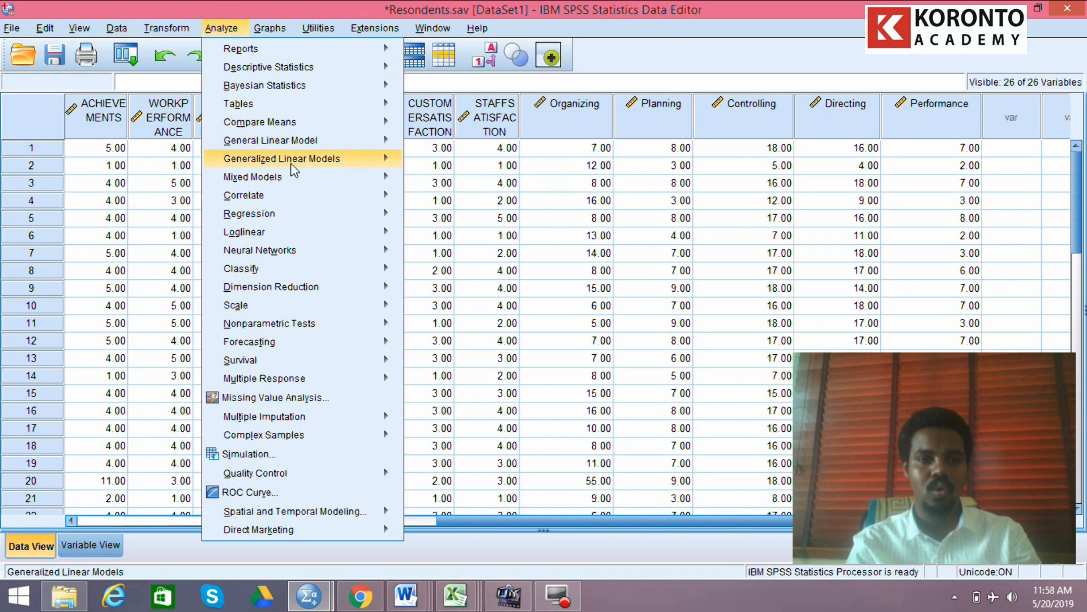
mouse_move(291, 194)
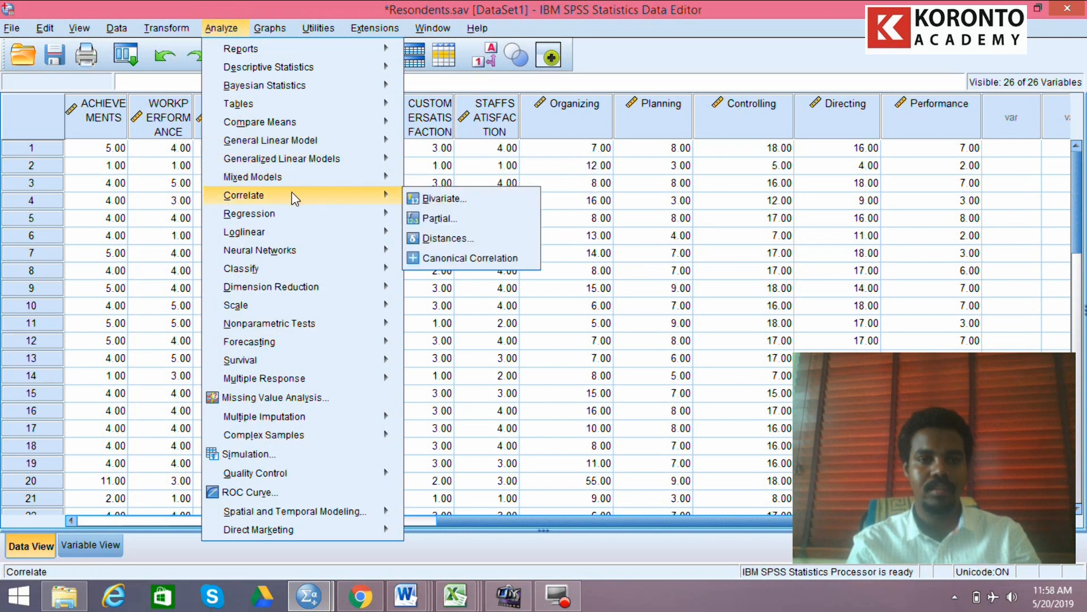
click(459, 203)
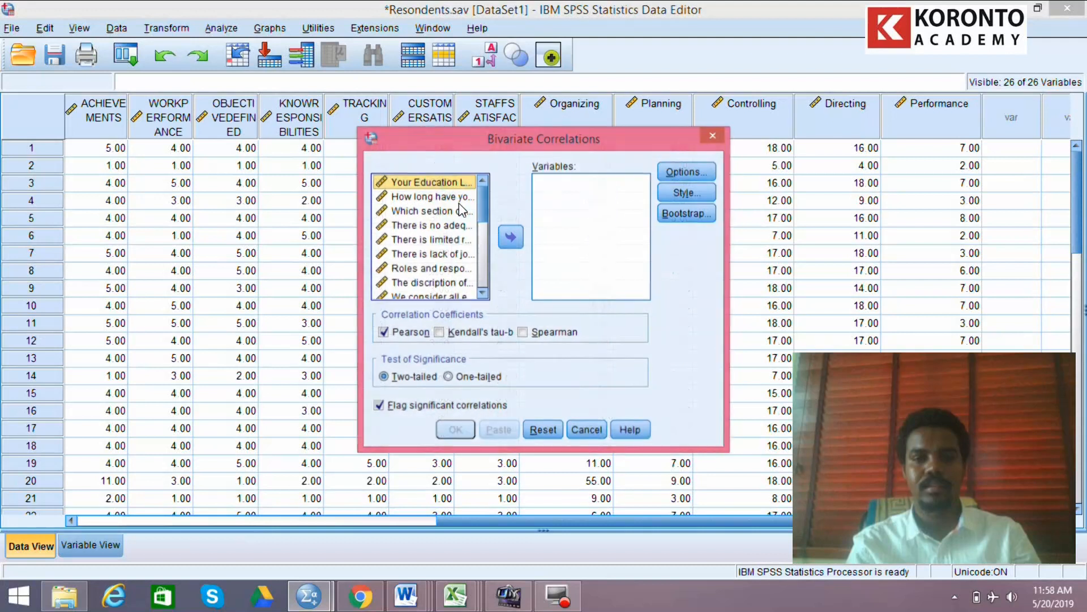
drag(481, 219, 411, 235)
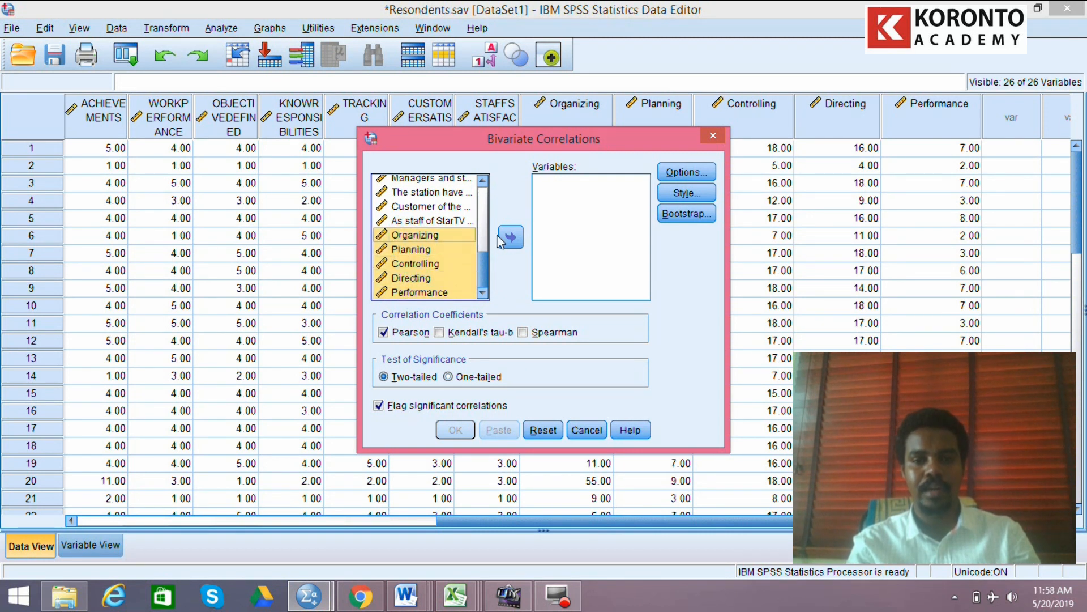
click(511, 238)
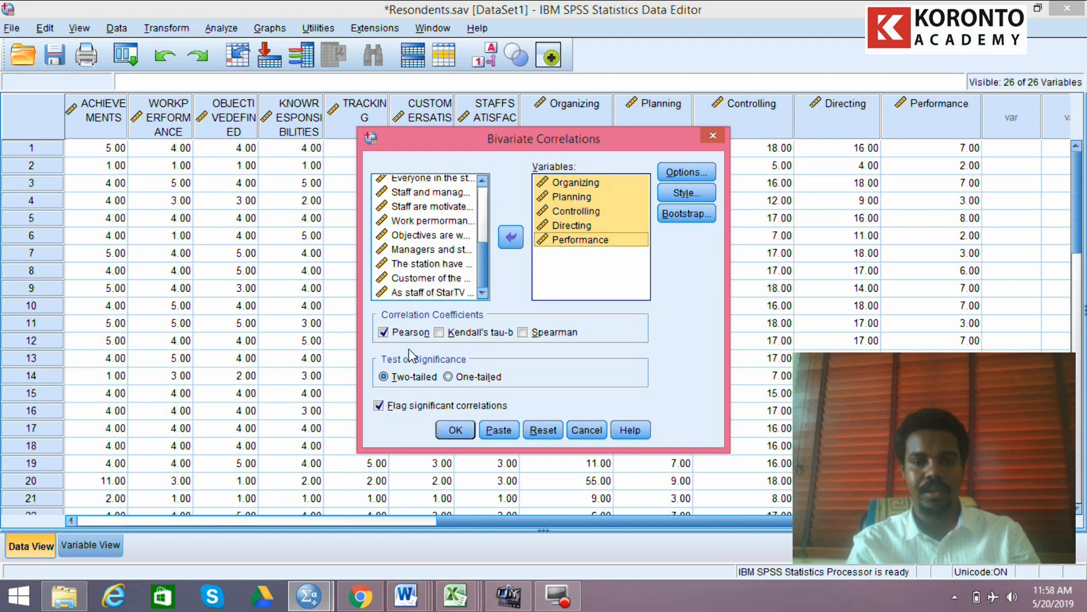
Run the two-tailed Pearson correlation and enlarge the output window to view the Correlations table.
click(456, 430)
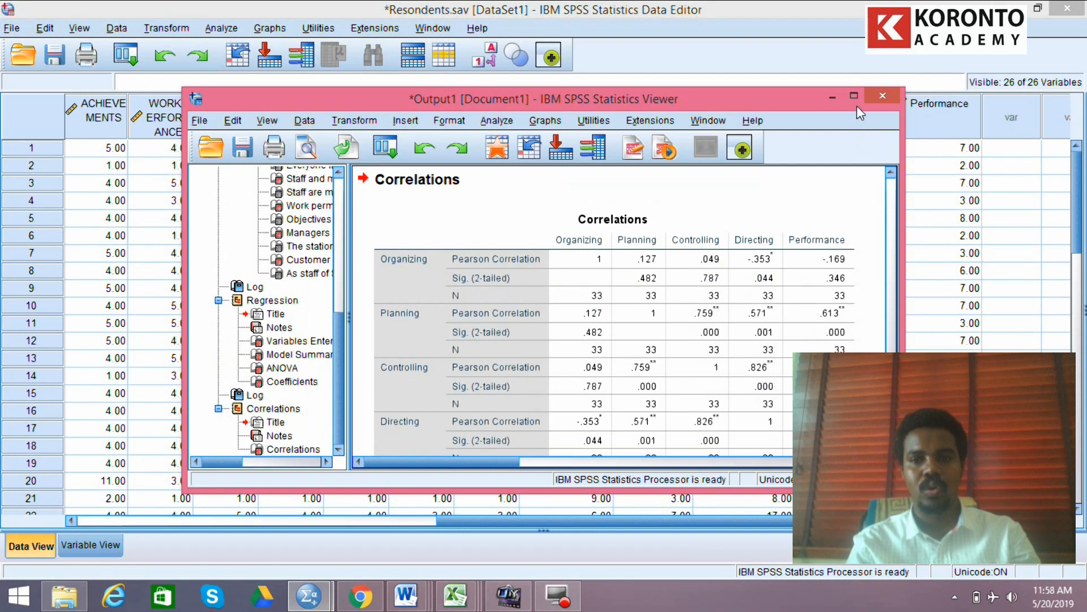
click(856, 98)
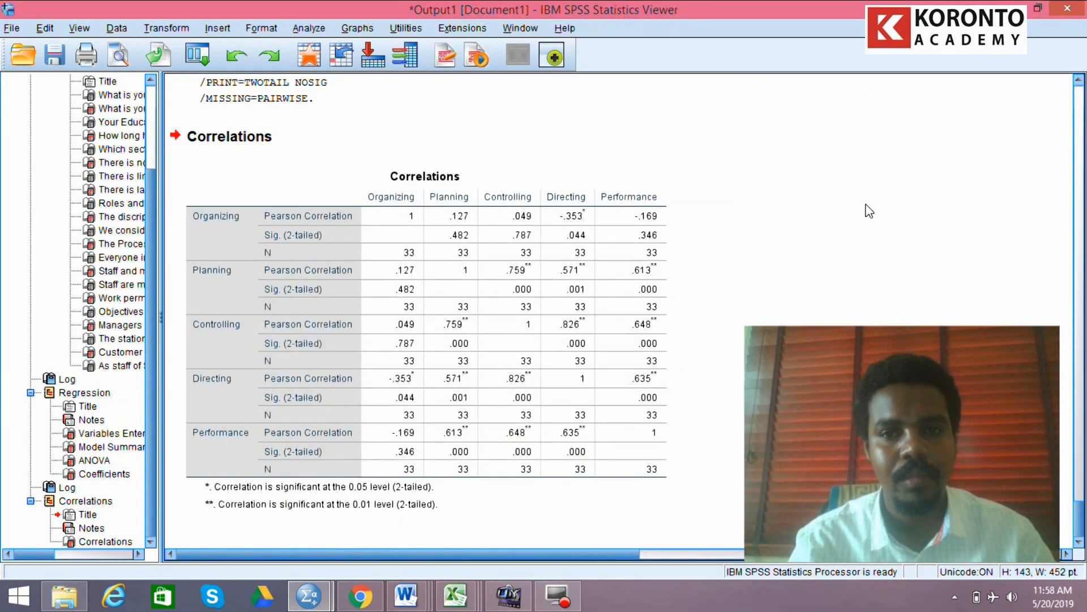
click(261, 247)
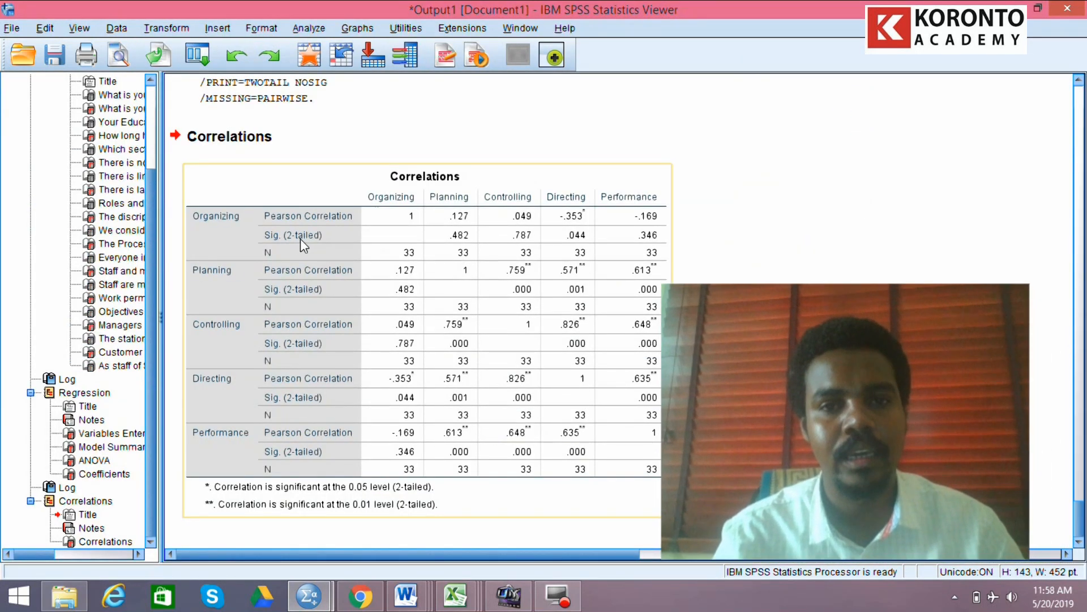